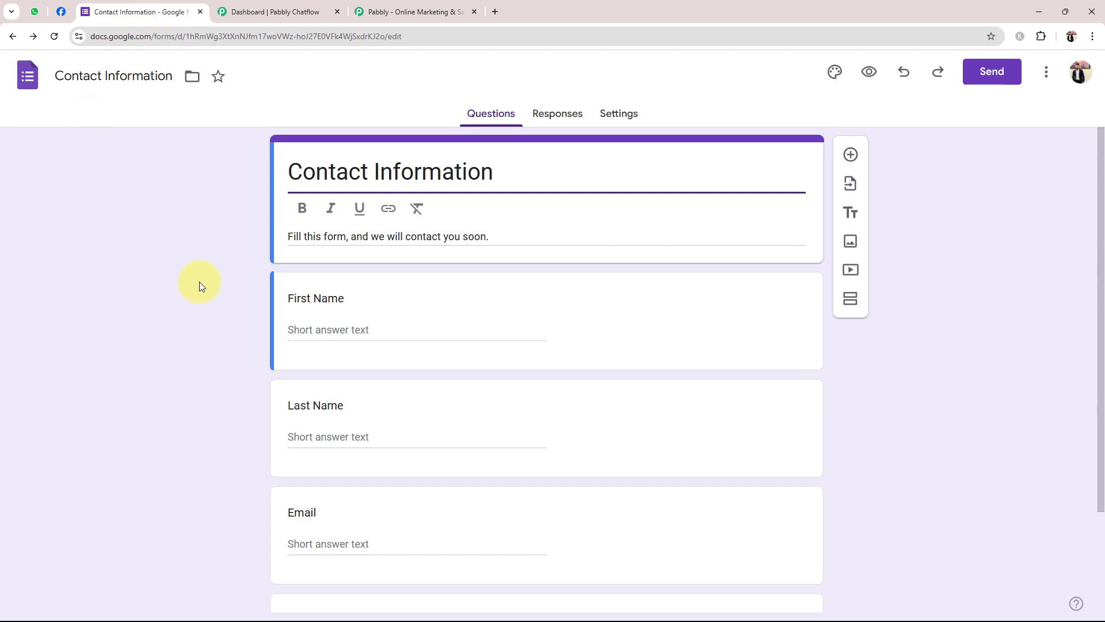
Review the Contact Information form's questions, then switch to the Pabbly Chatflow dashboard
scroll(273, 257, "down", 2)
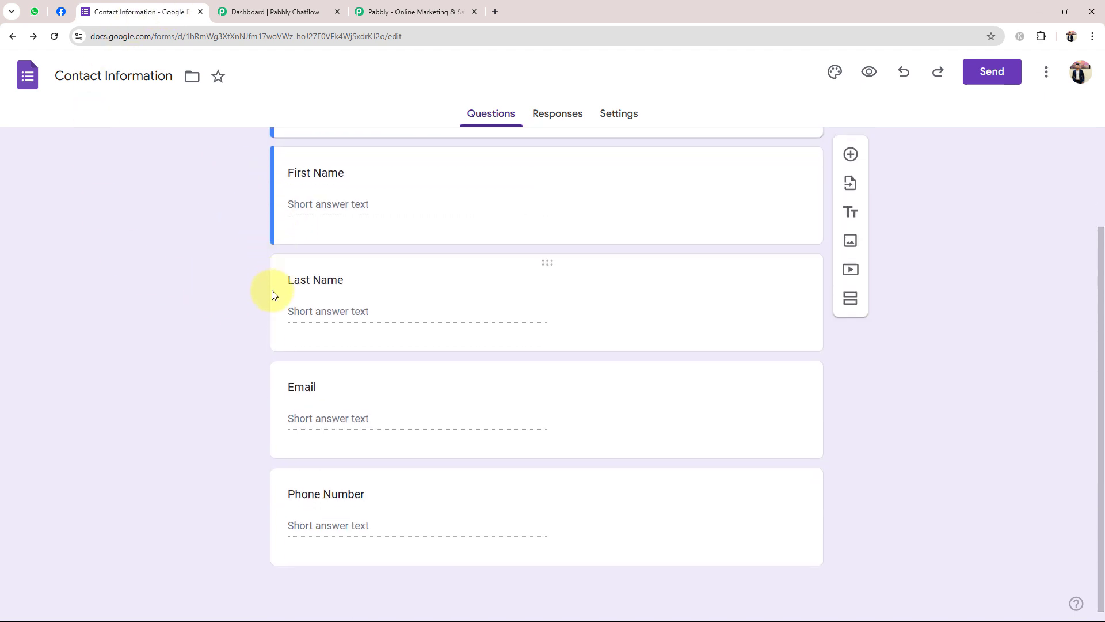
scroll(272, 290, "up", 2)
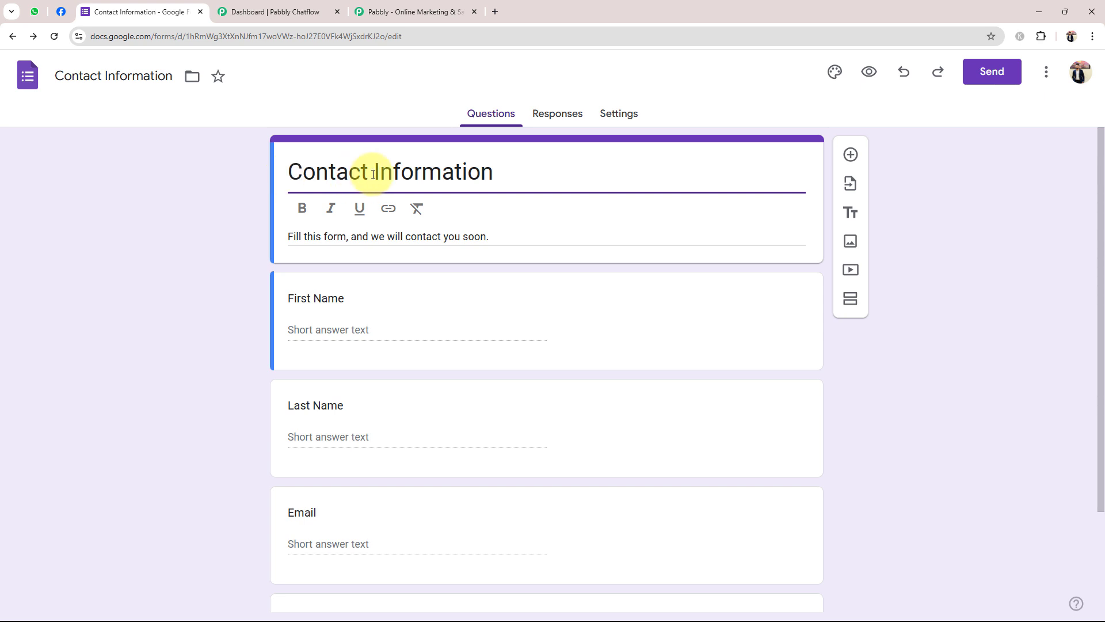
left_click(493, 171)
left_click(179, 334)
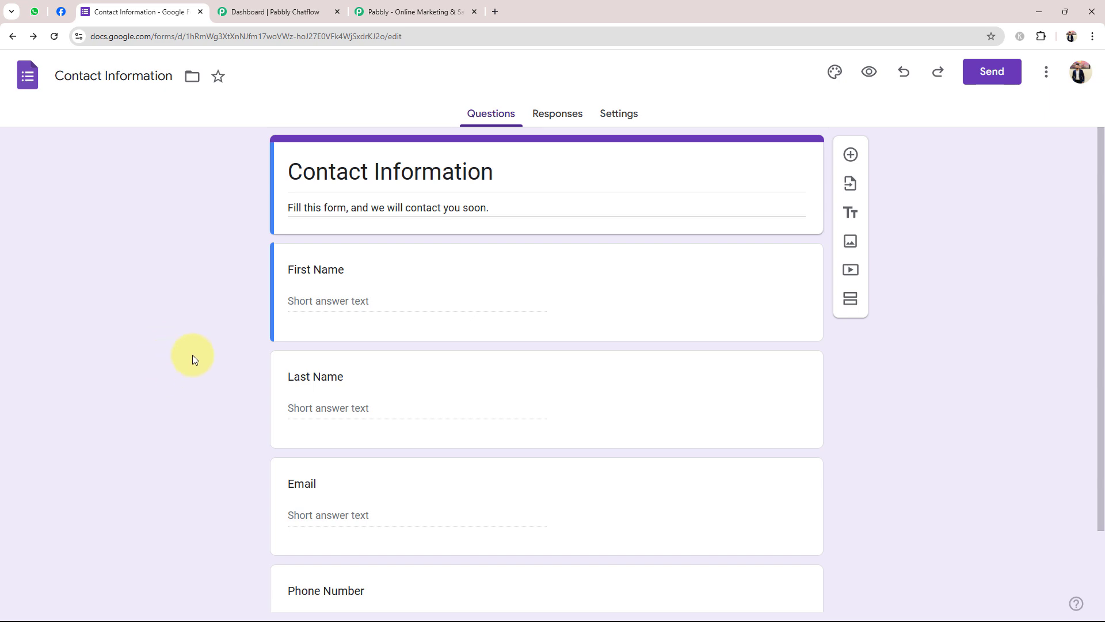
left_click(279, 11)
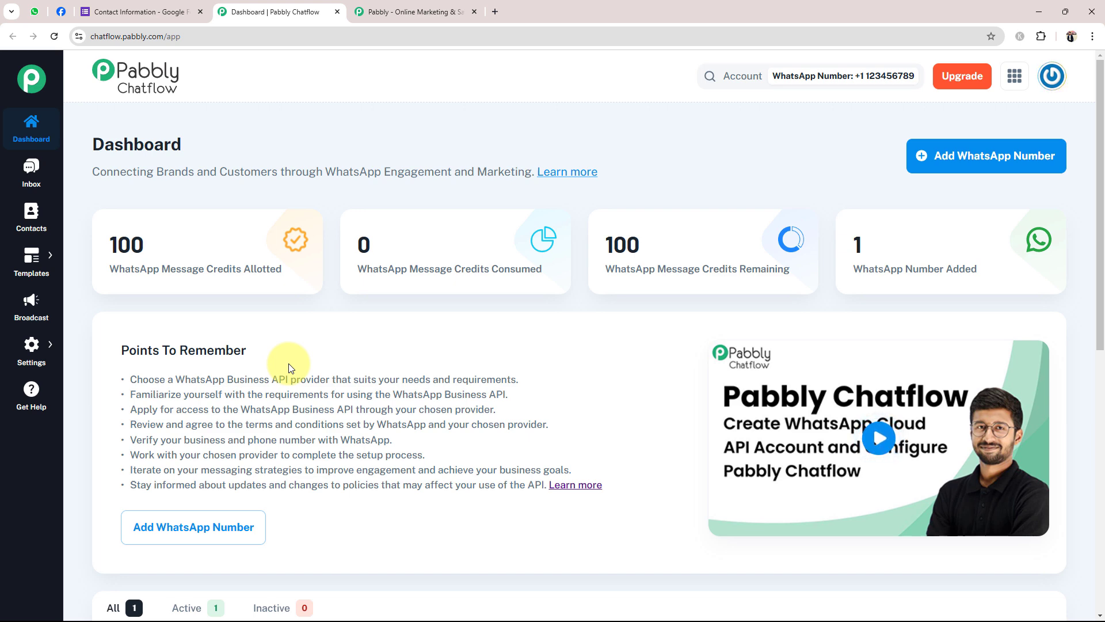
Check Chatflow's WhatsApp credits (100 allotted, 0 consumed), then bring up the pabbly.com homepage
left_click(173, 11)
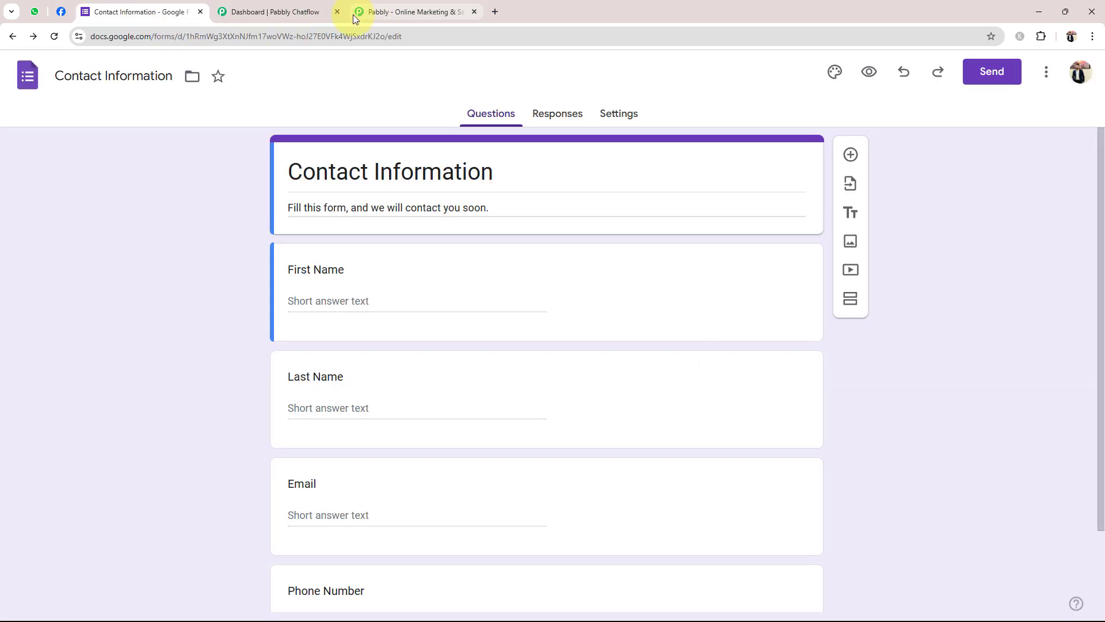
left_click(274, 10)
mouse_move(270, 264)
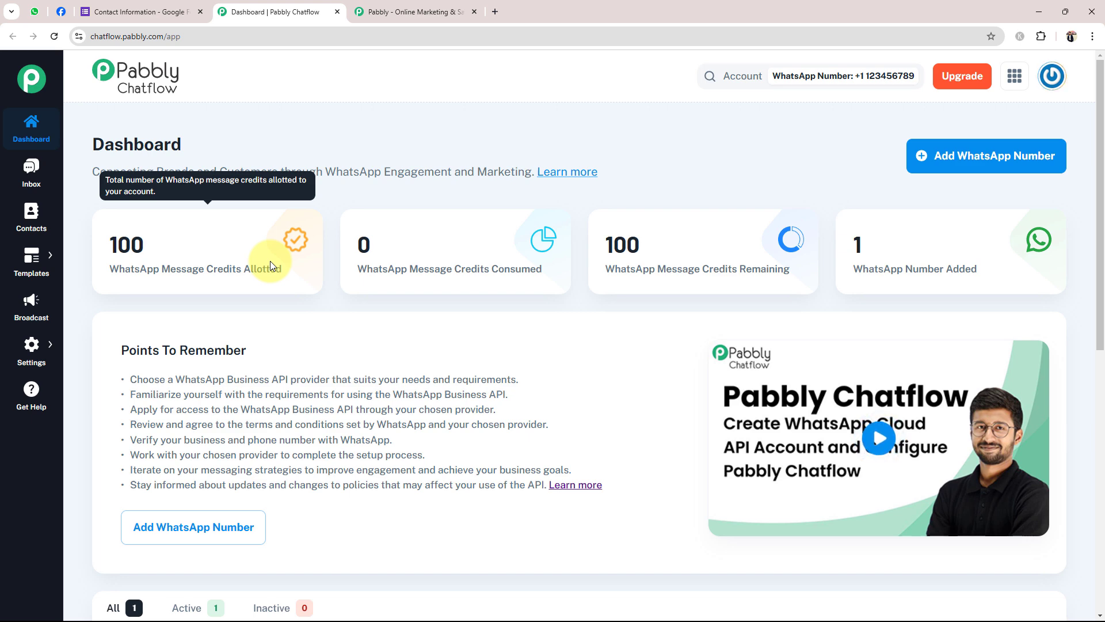
left_click(427, 10)
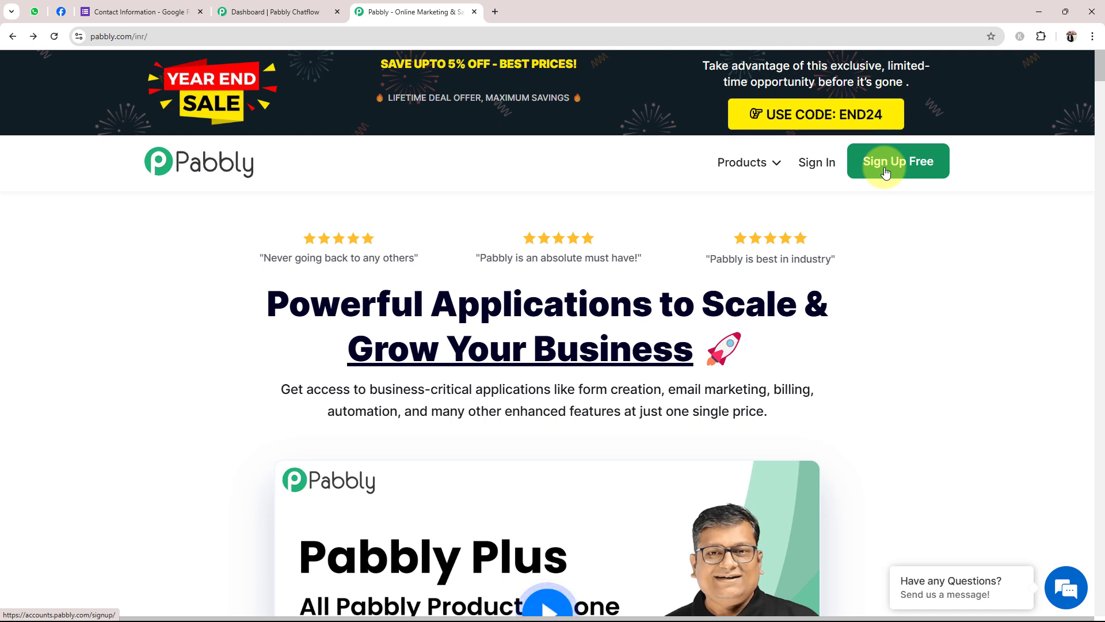
Sign in to Pabbly and launch Pabbly Connect from the All Pabbly Apps list
left_click(812, 161)
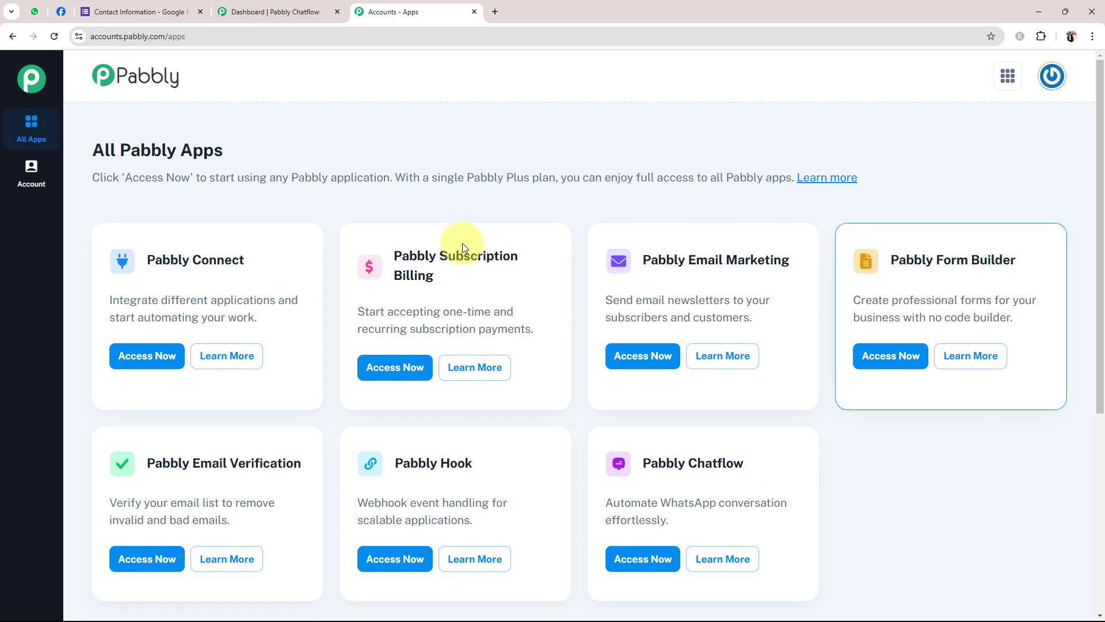
left_click_drag(644, 462, 812, 505)
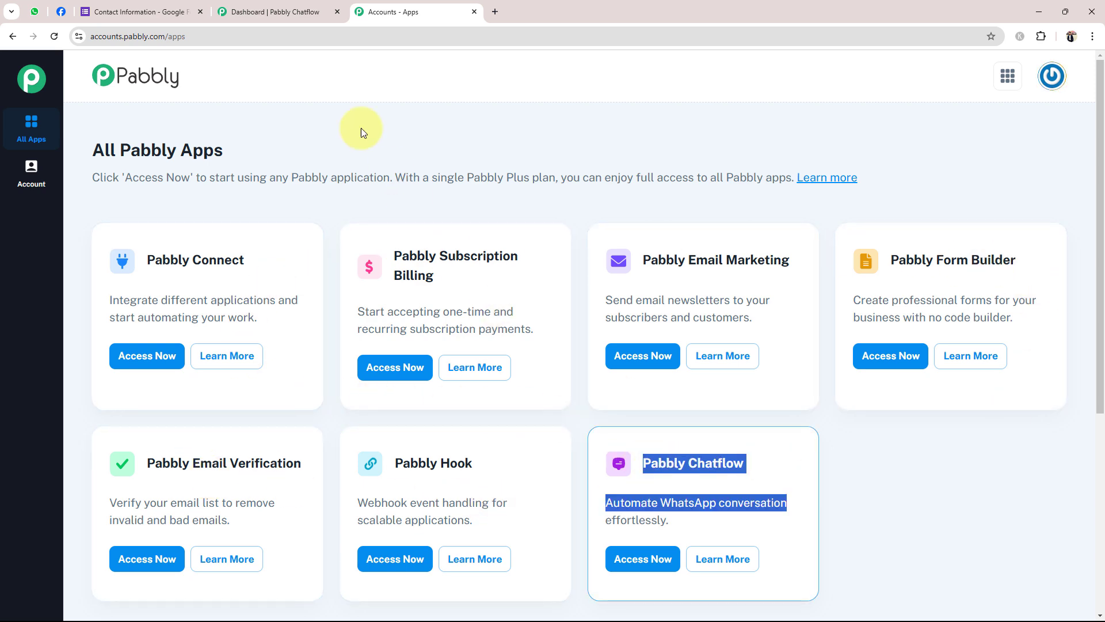
left_click(285, 8)
left_click(397, 12)
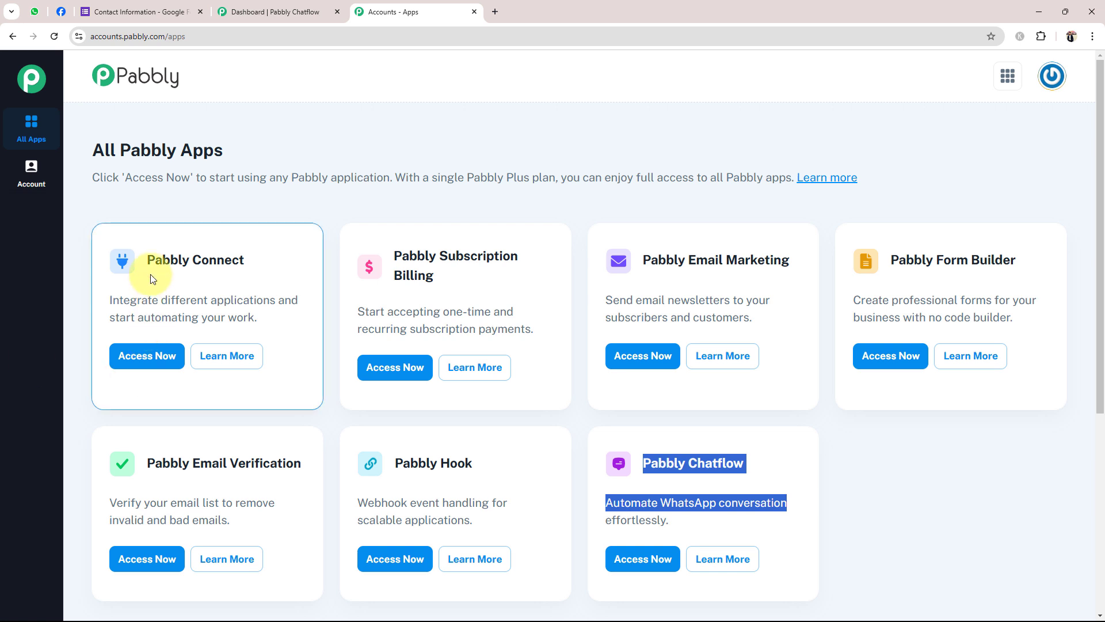
left_click(160, 259)
triple_click(161, 260)
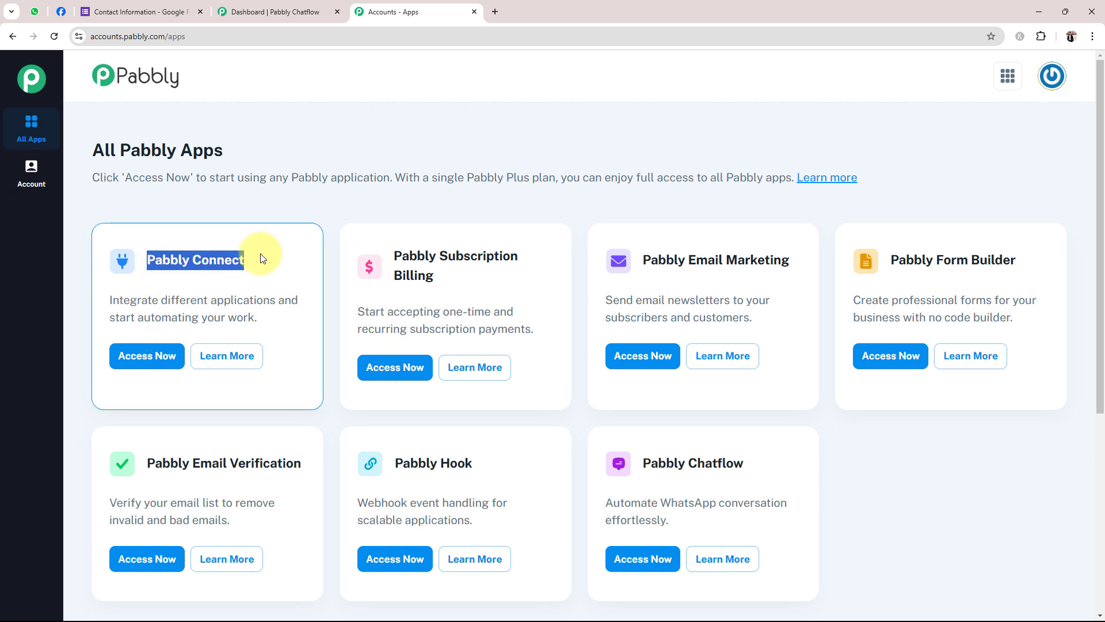
left_click(145, 355)
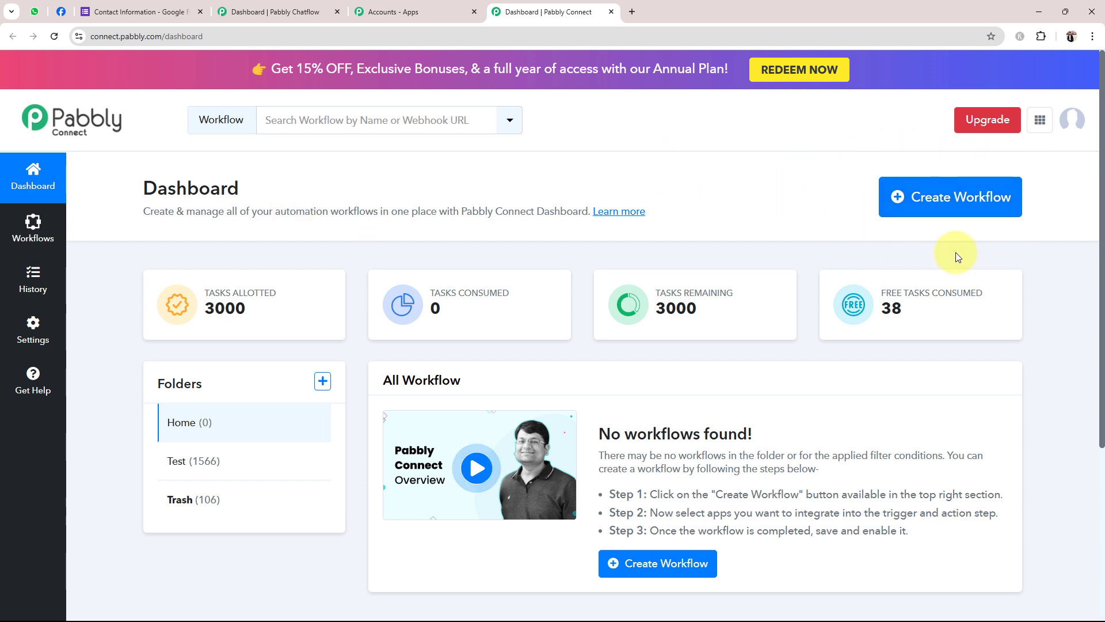
Create the workflow 'Send WhatsApp Message on Google Forms Submission…' in the Home folder
left_click(933, 202)
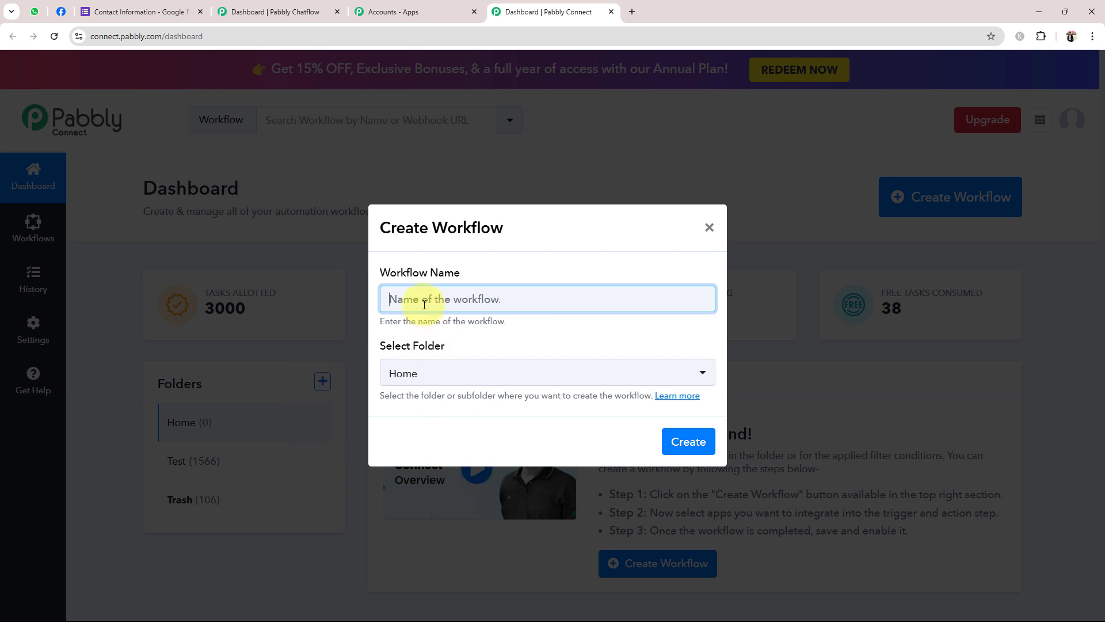
type("Send WhatsApp Message on Google Forms Submission using Pabbly Chatflow")
left_click(422, 345)
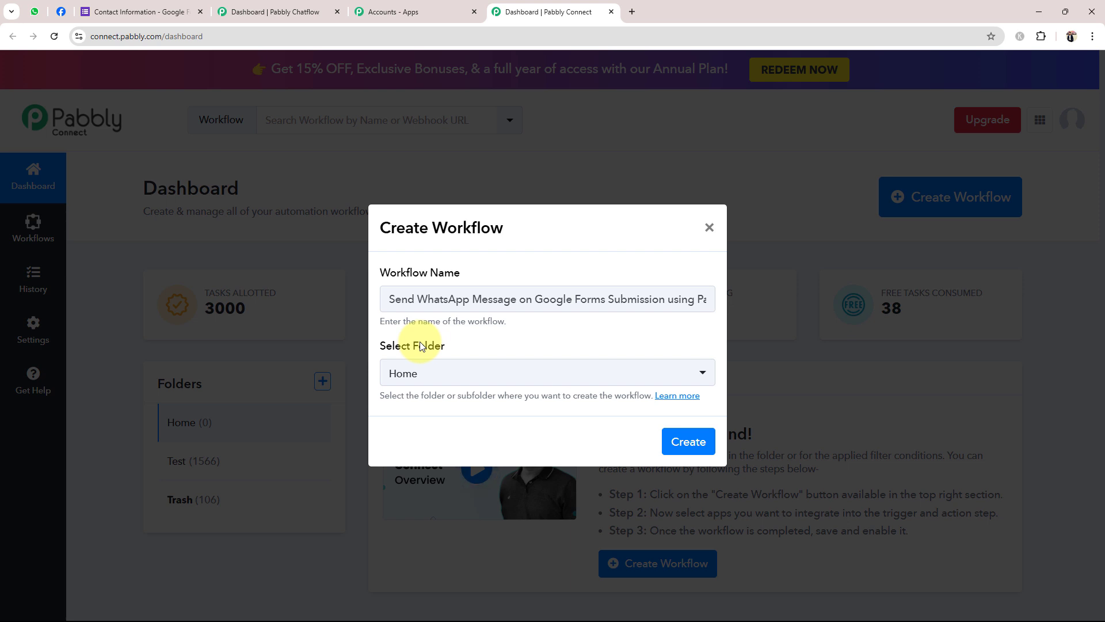
left_click(404, 379)
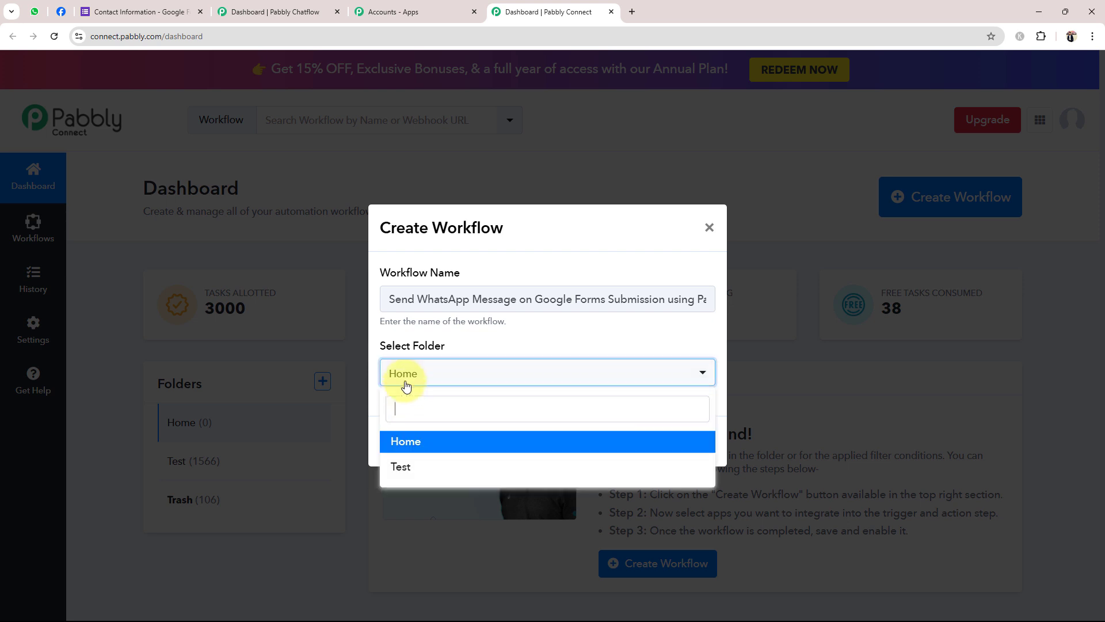
left_click(400, 440)
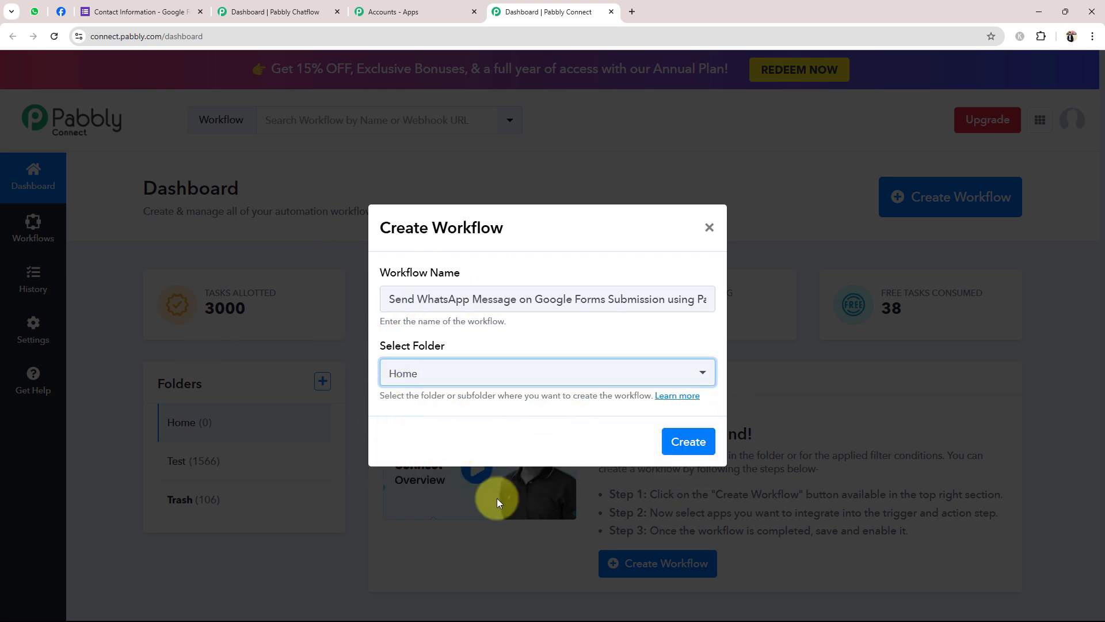
left_click(683, 449)
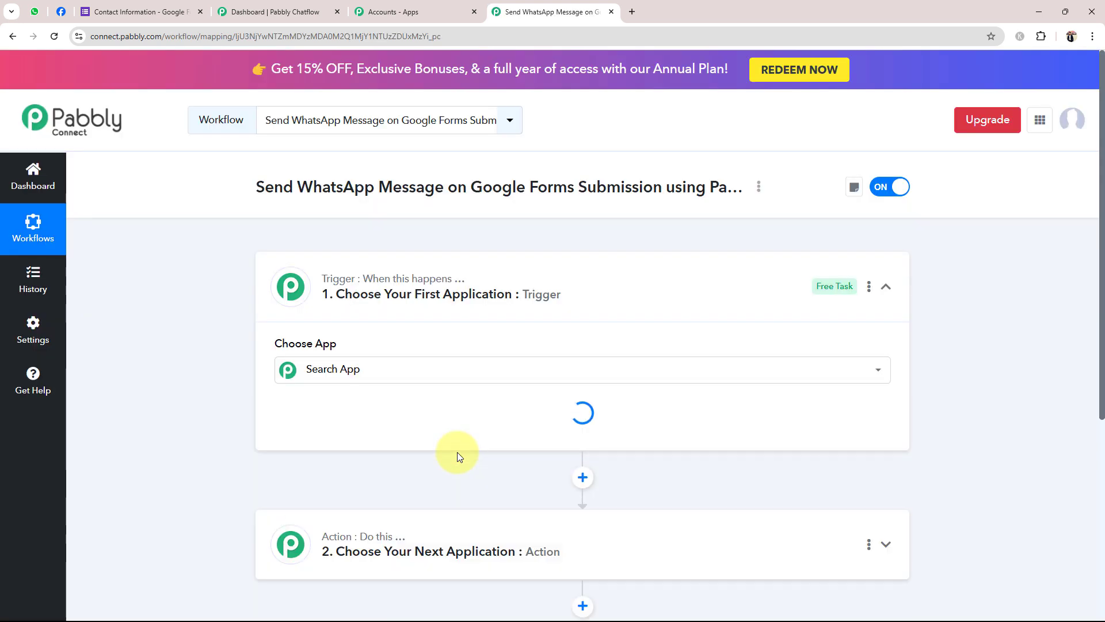
left_click(631, 286)
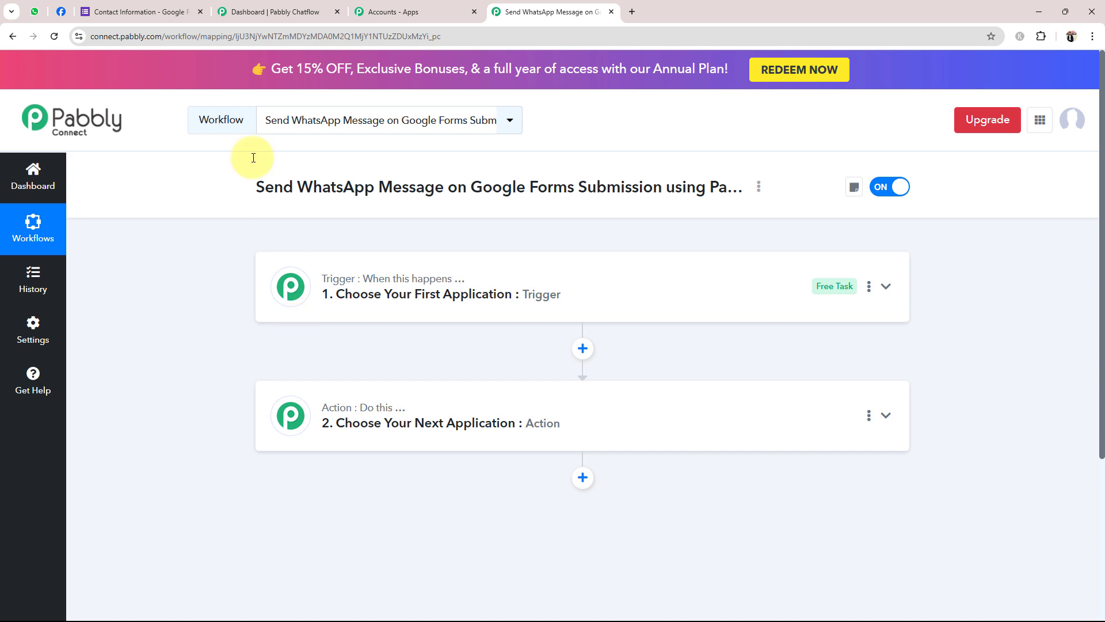
left_click(138, 11)
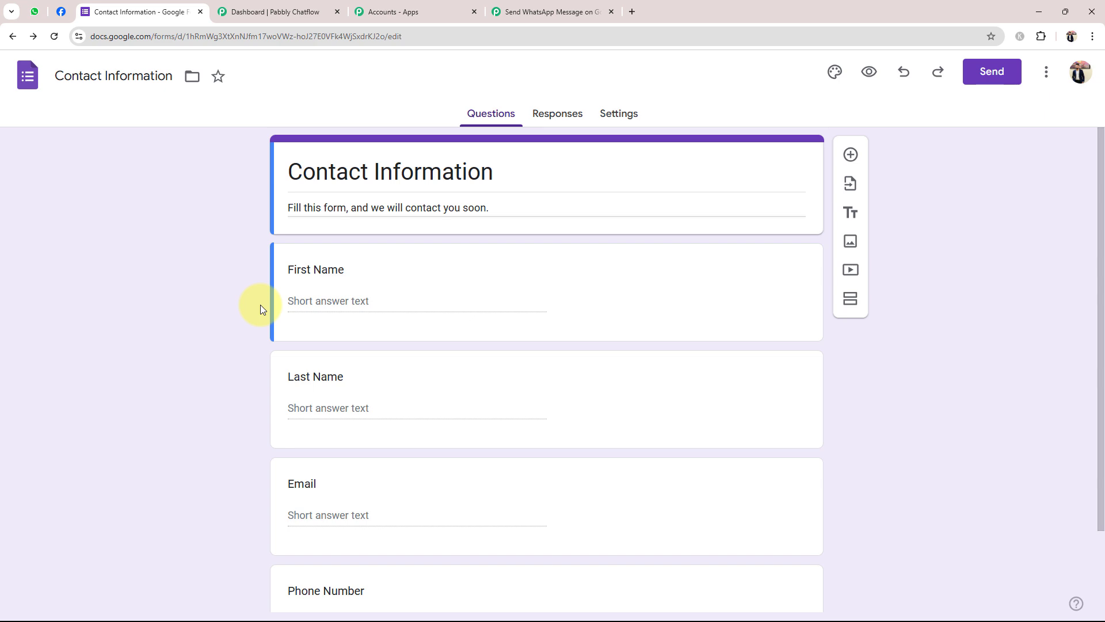
left_click(257, 12)
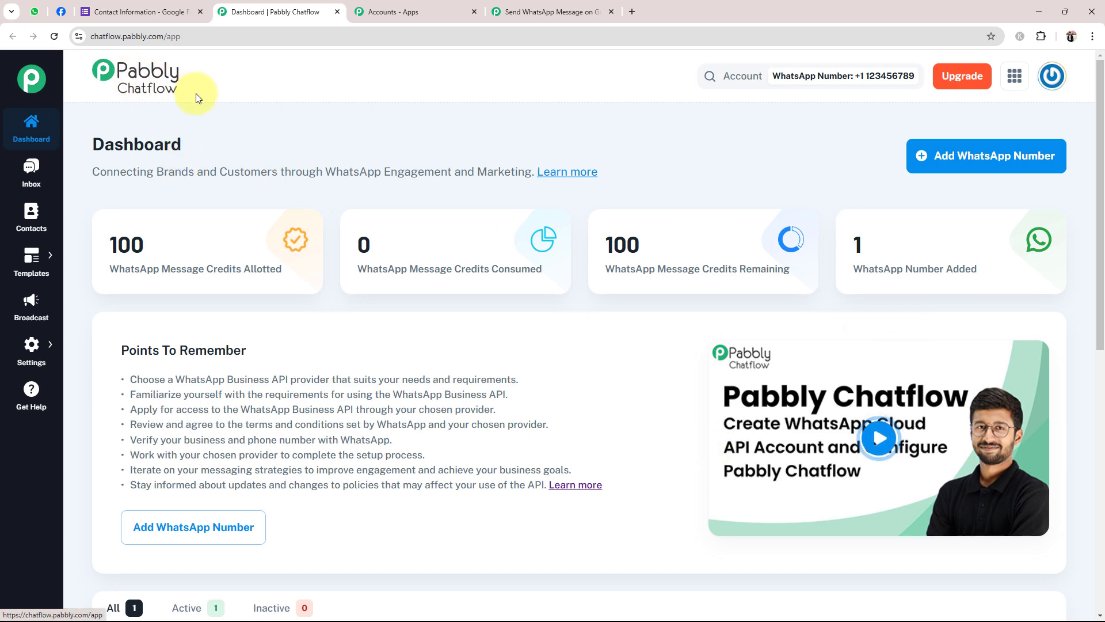
left_click(515, 5)
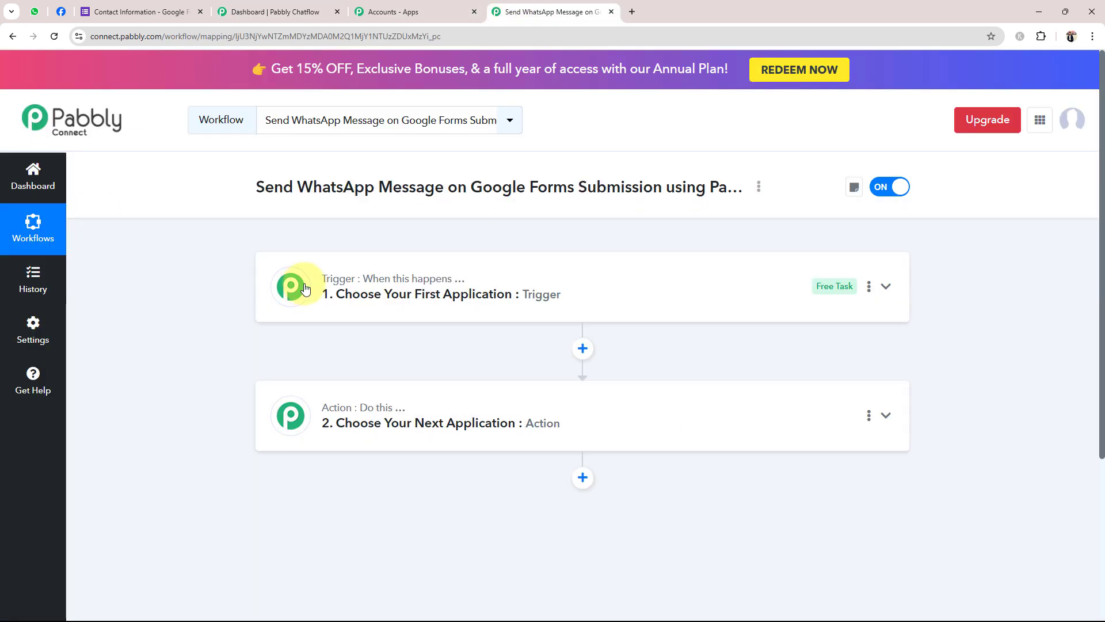
left_click(370, 286)
left_click(343, 361)
Set the workflow trigger to Google Forms with the New Response Received event
type("GOO")
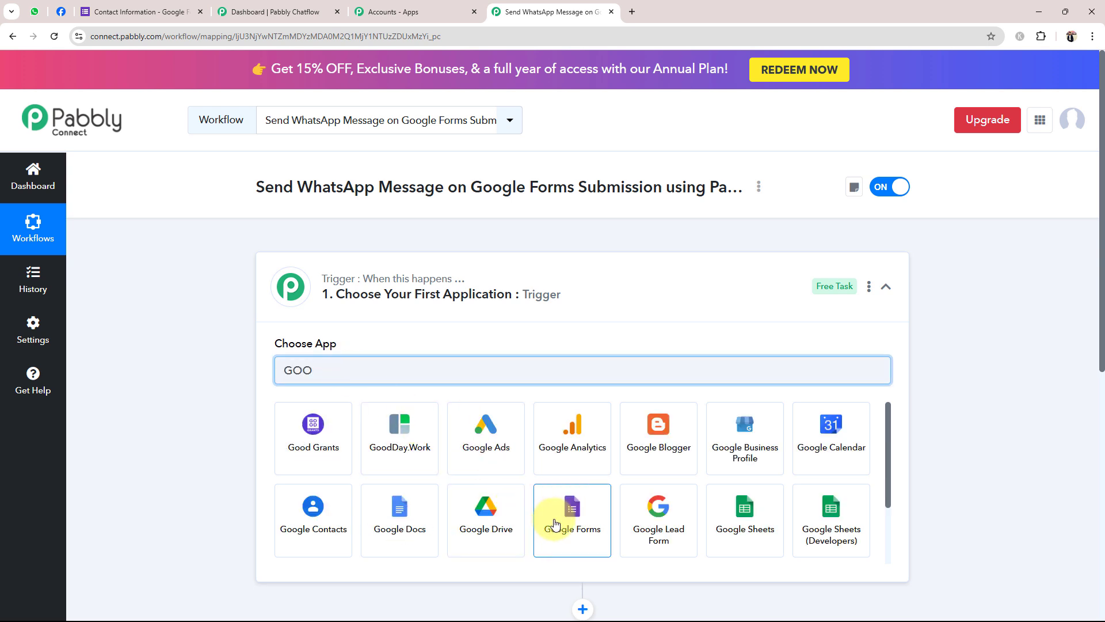
left_click(547, 518)
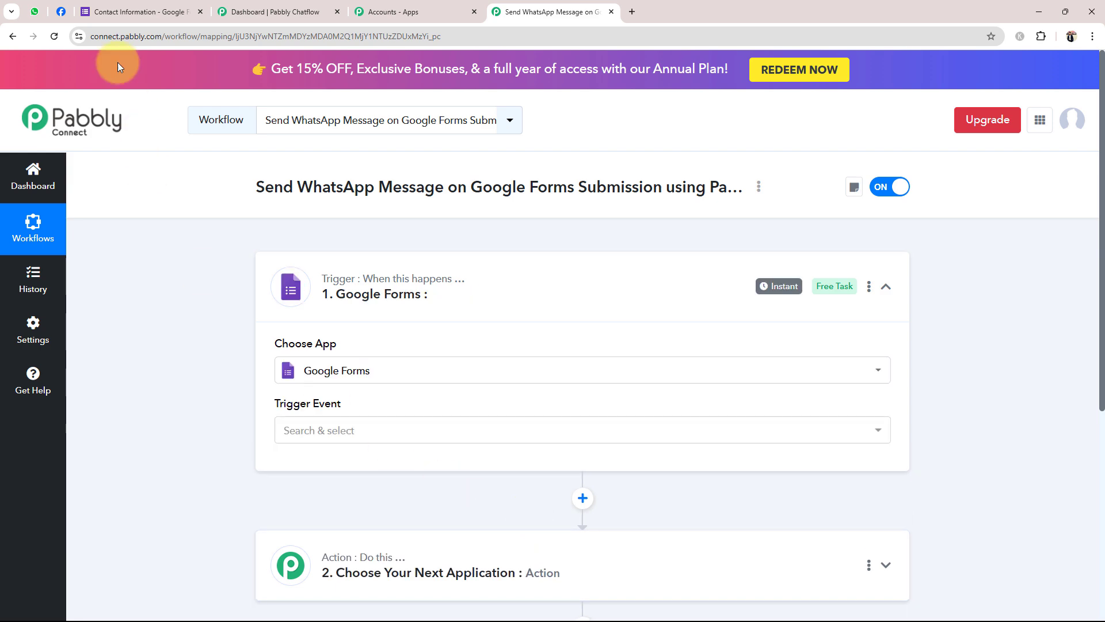
left_click(135, 12)
left_click(583, 11)
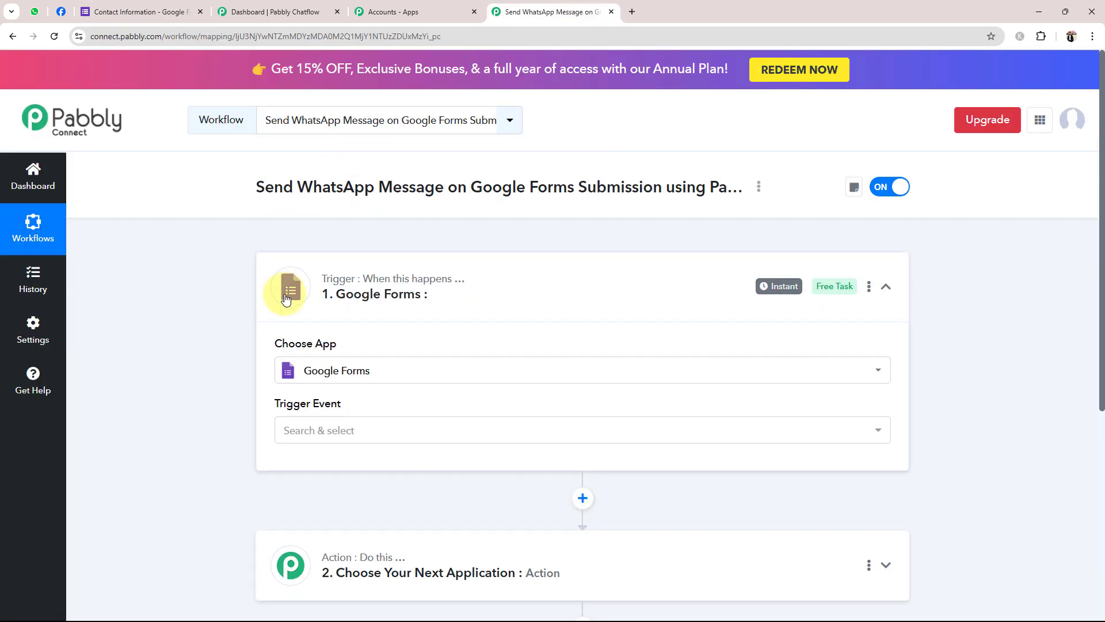
left_click(316, 431)
left_click(319, 512)
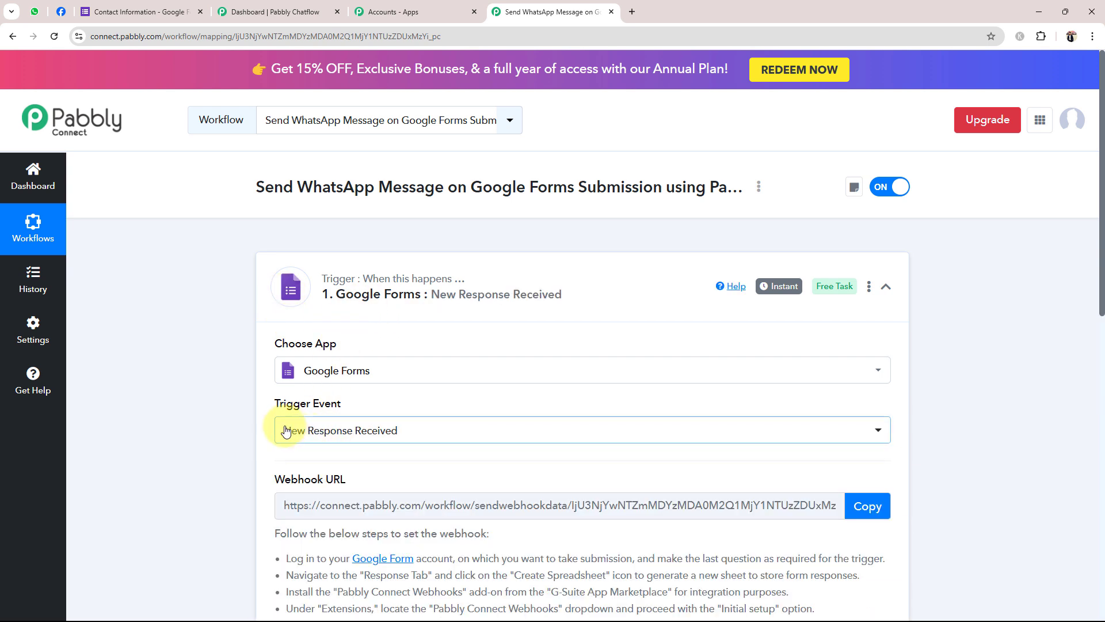
left_click(494, 279)
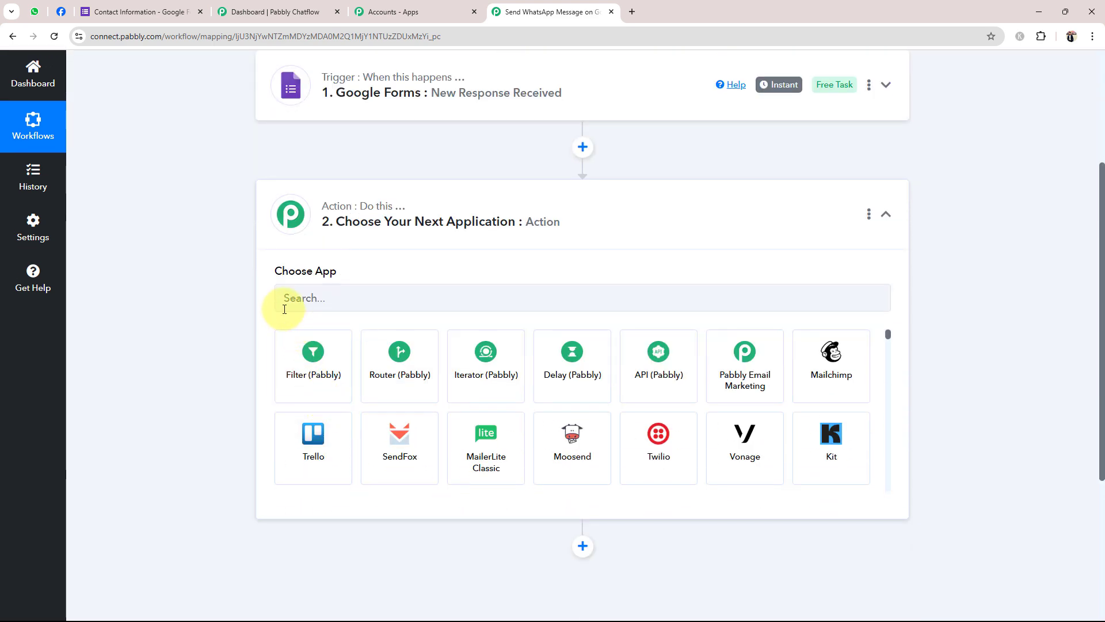
Choose Pabbly Chatflow as the action app with the Send cURL Request event, then collapse it
left_click(285, 302)
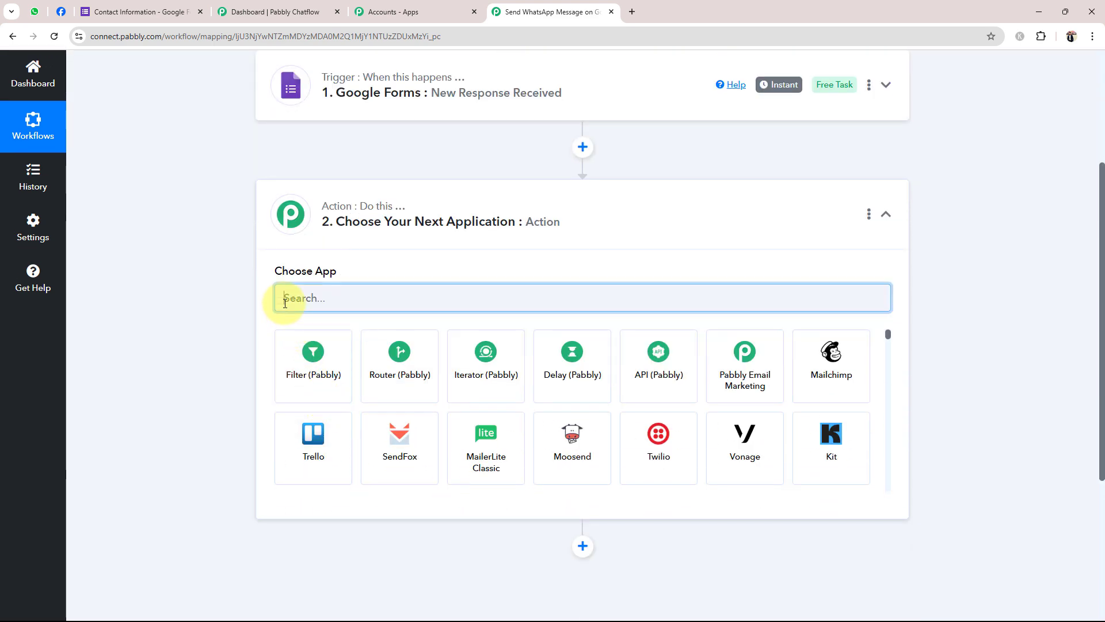
type("Pa")
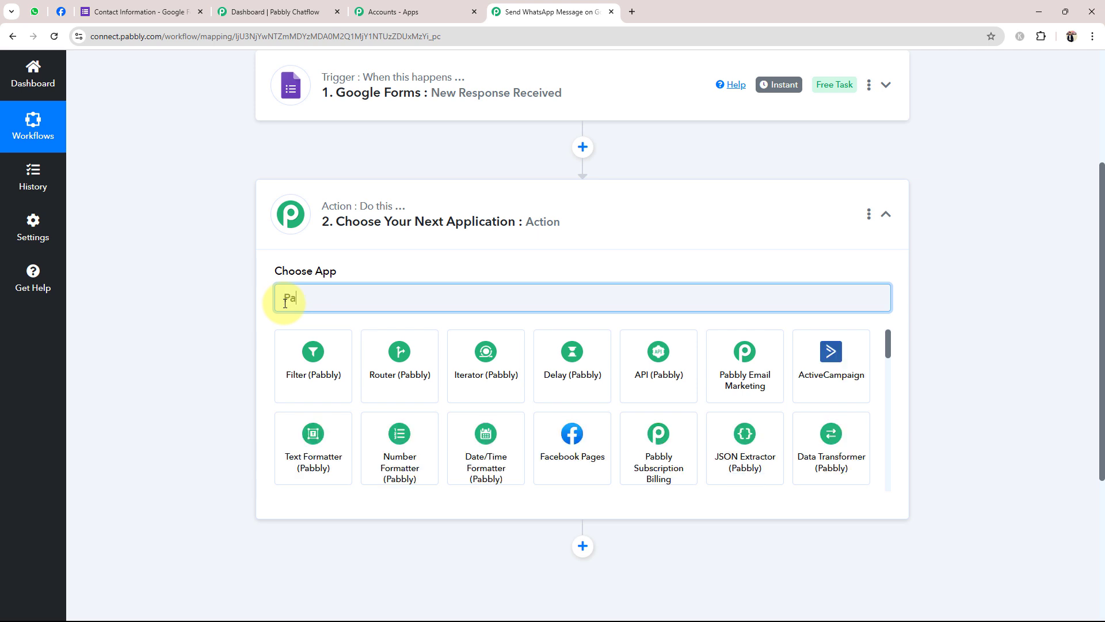
type("bbly")
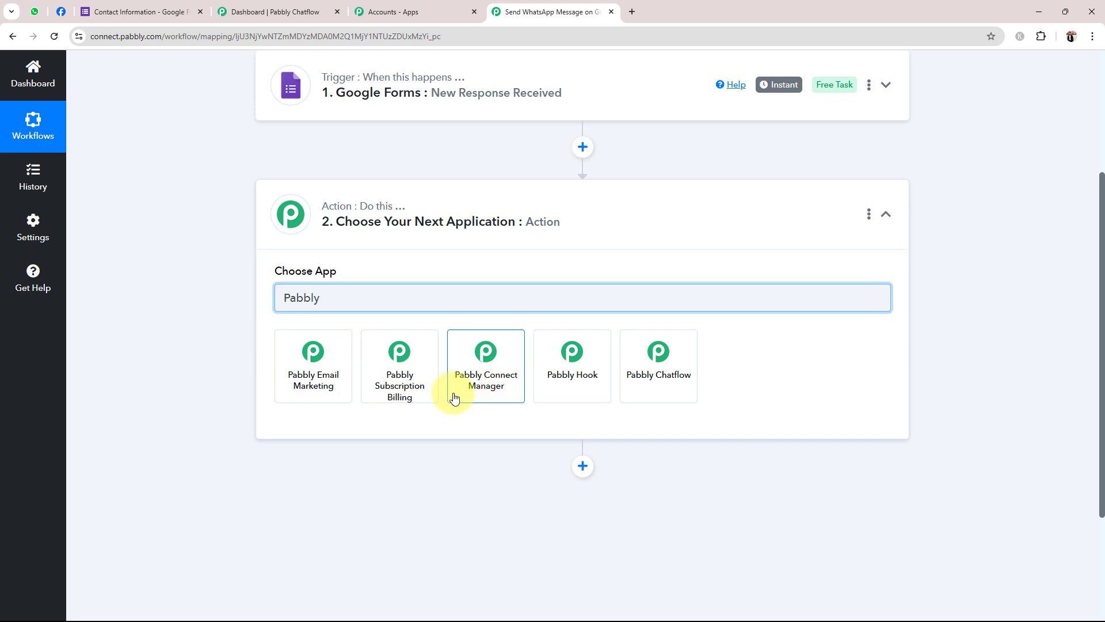
left_click(653, 376)
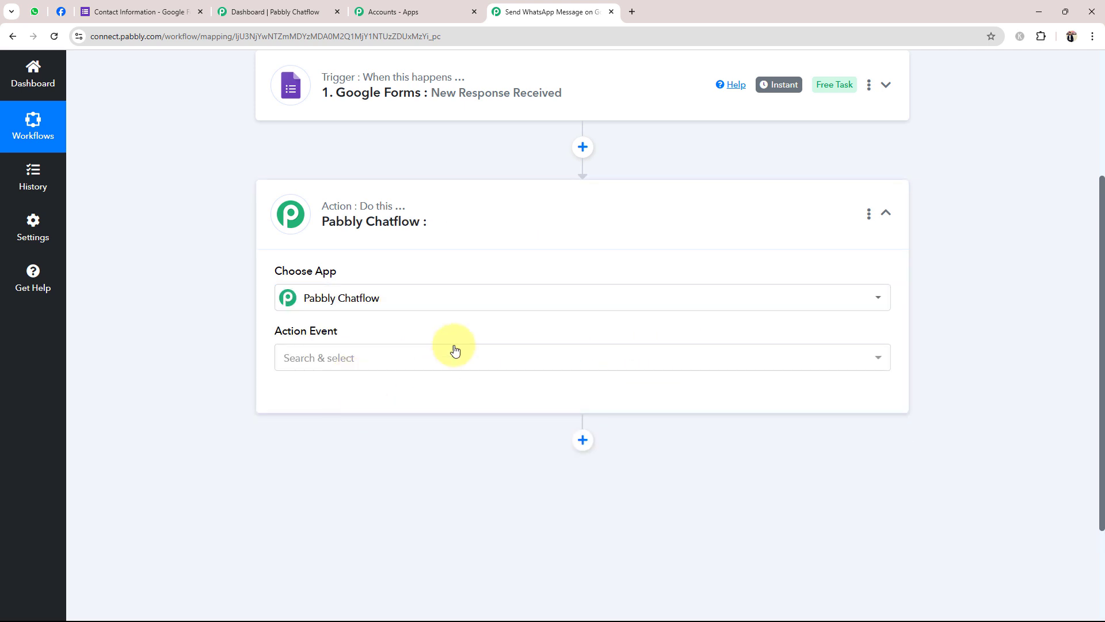
left_click(344, 357)
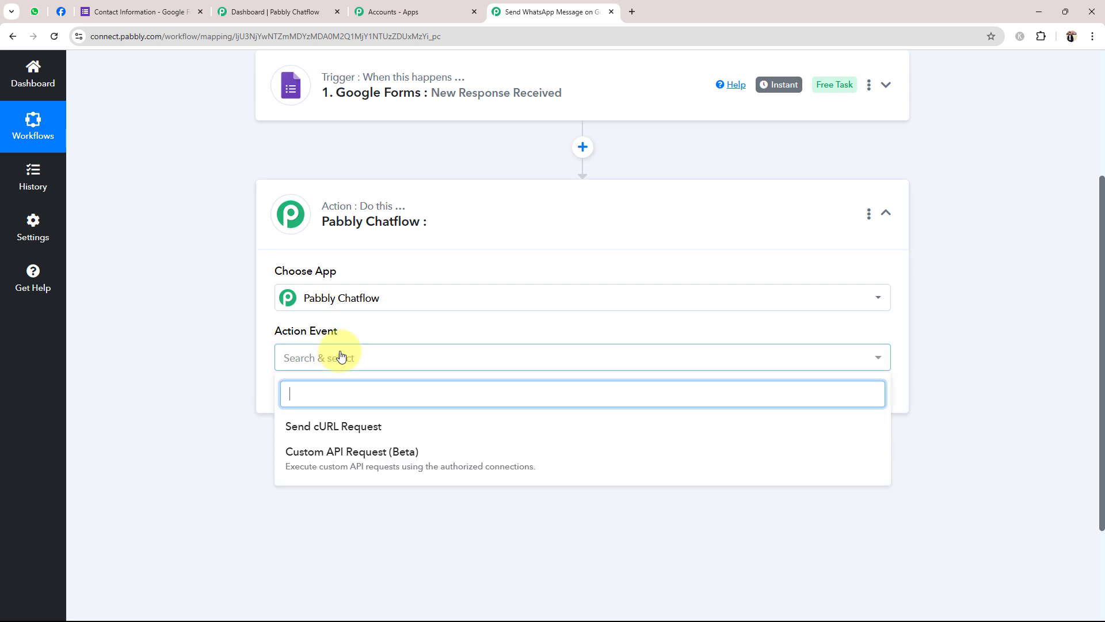
left_click(296, 433)
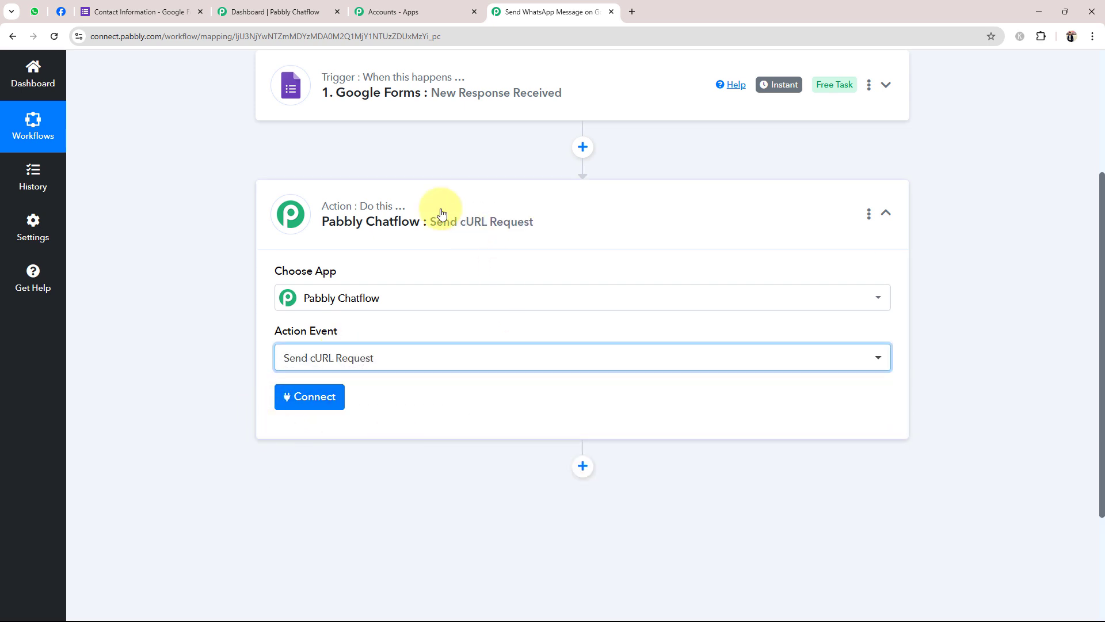
left_click(403, 219)
scroll(346, 455, "up", 3)
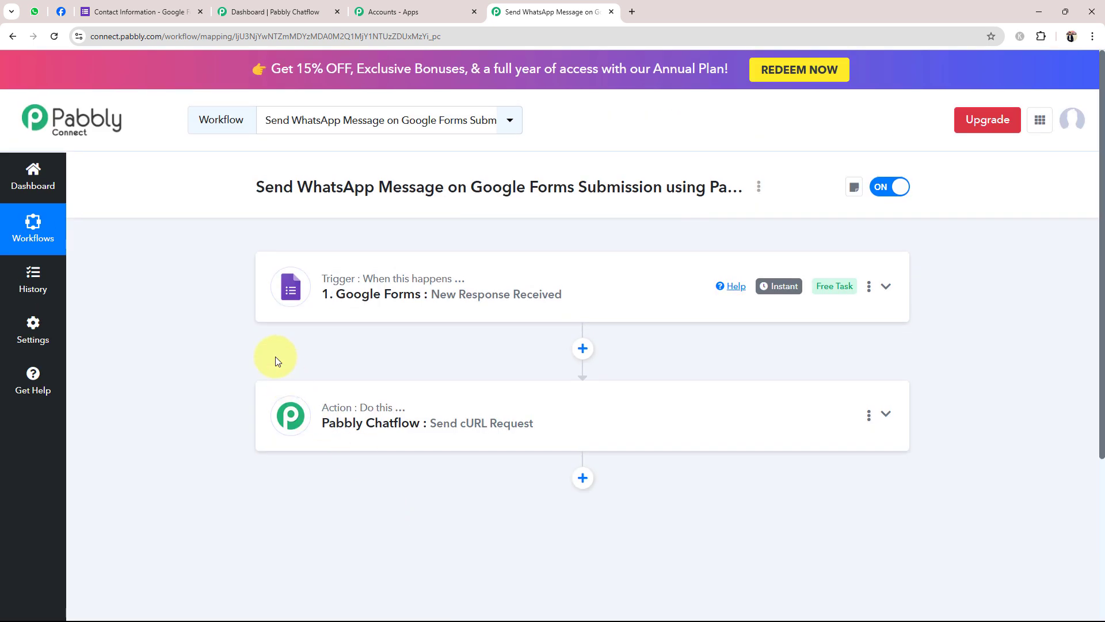
Expand the Google Forms trigger step and review its webhook settings
left_click(358, 306)
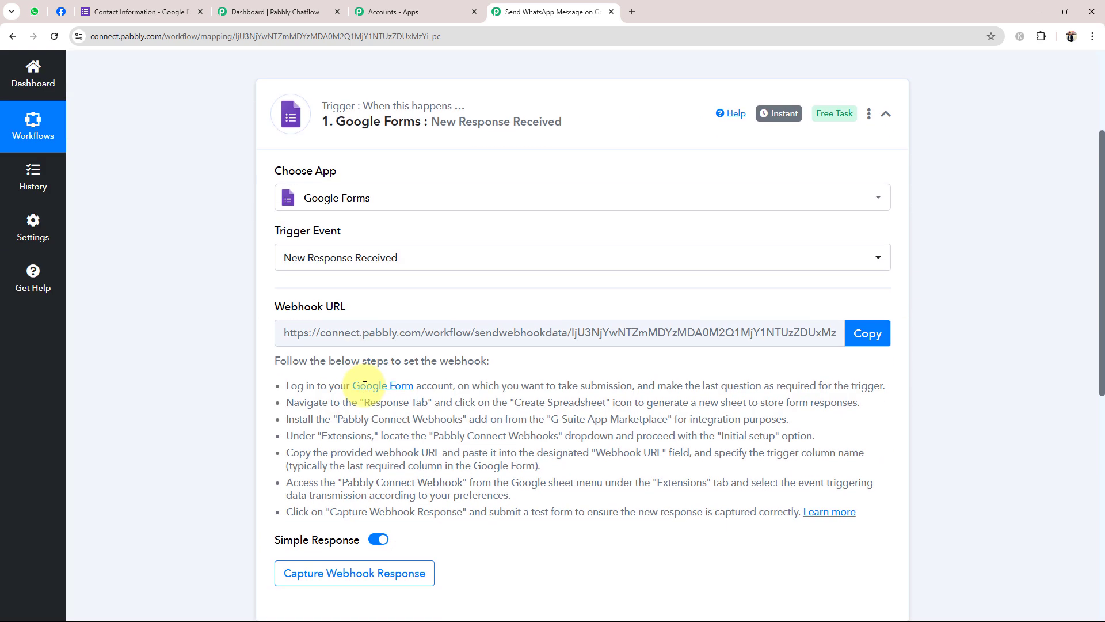
left_click(121, 11)
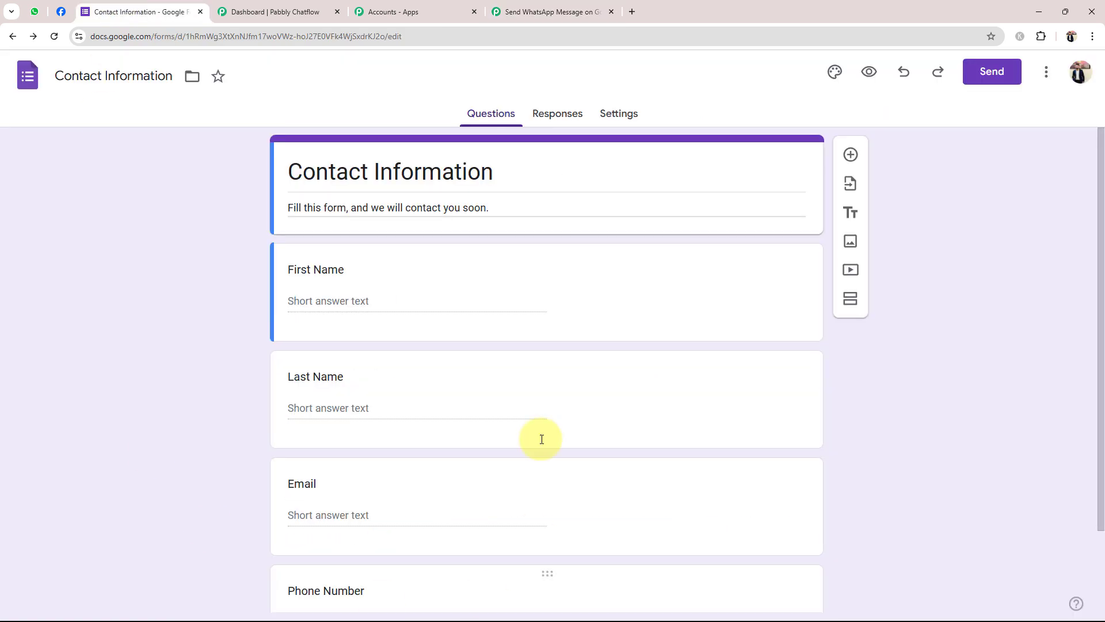
left_click(556, 10)
left_click(324, 575)
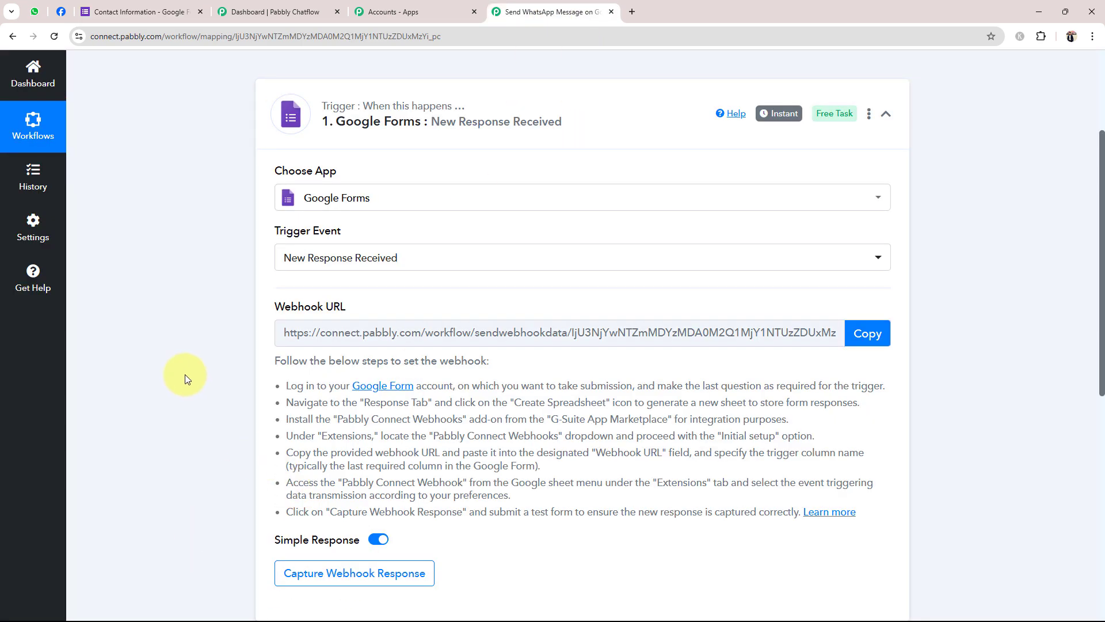
scroll(185, 374, "up", 2)
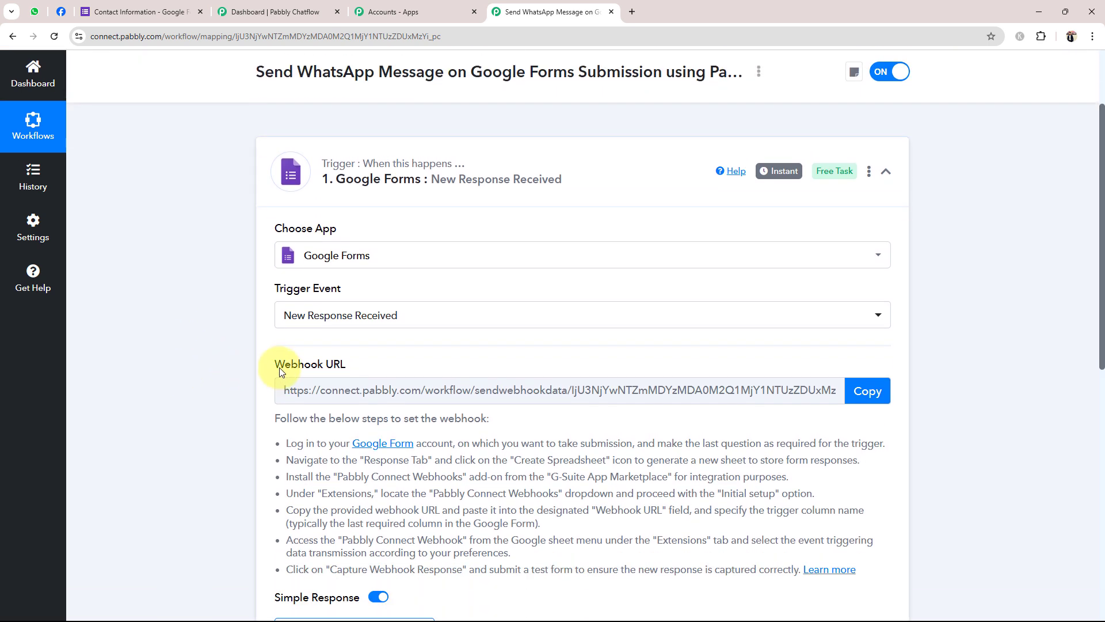
mouse_move(291, 372)
left_click(186, 406)
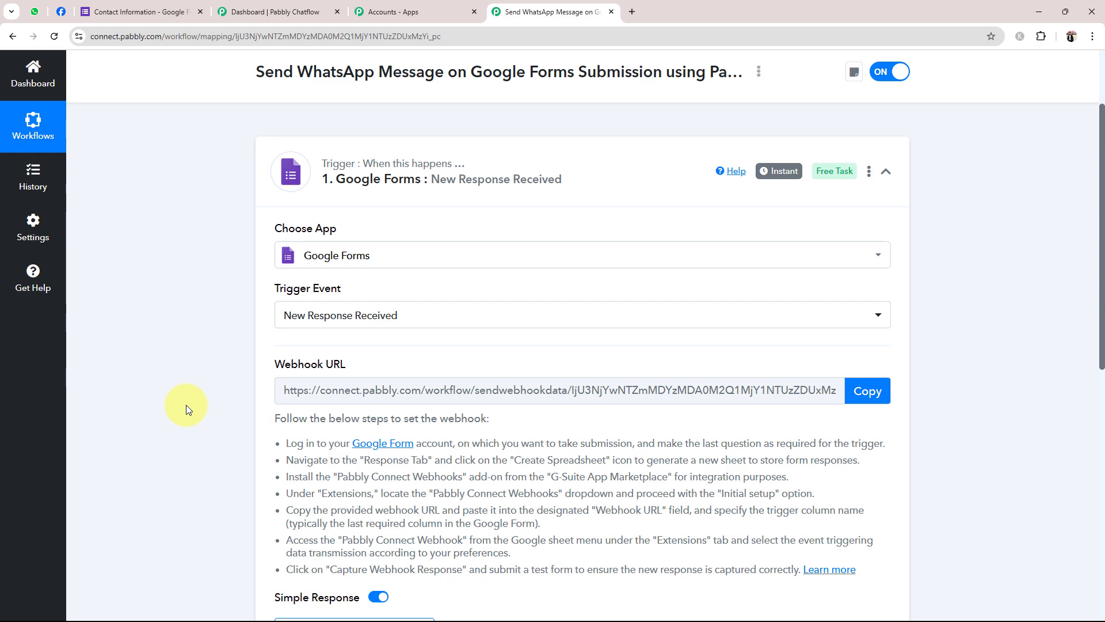
Copy the trigger's webhook URL so it starts waiting for a webhook response
scroll(248, 439, "down", 3)
scroll(301, 401, "up", 2)
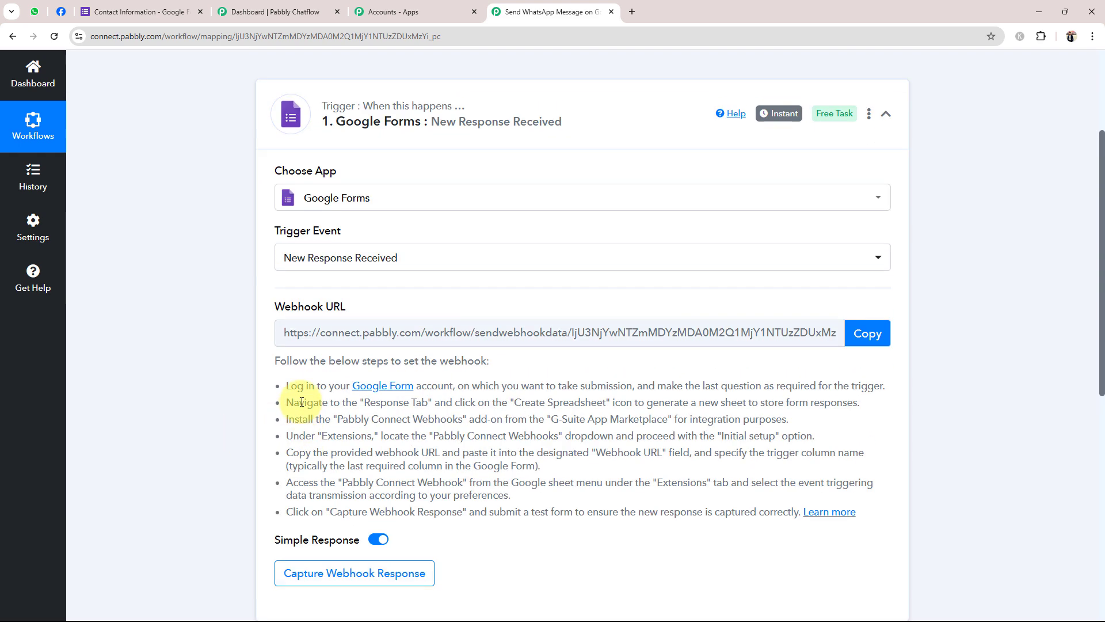
left_click_drag(275, 305, 421, 296)
left_click(205, 388)
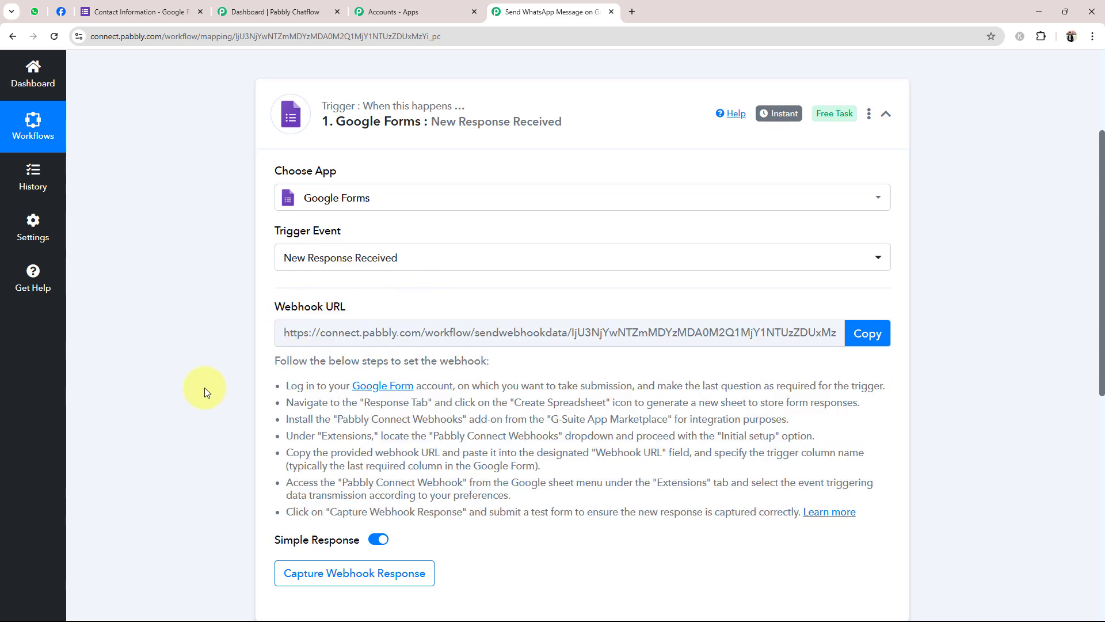
left_click(868, 333)
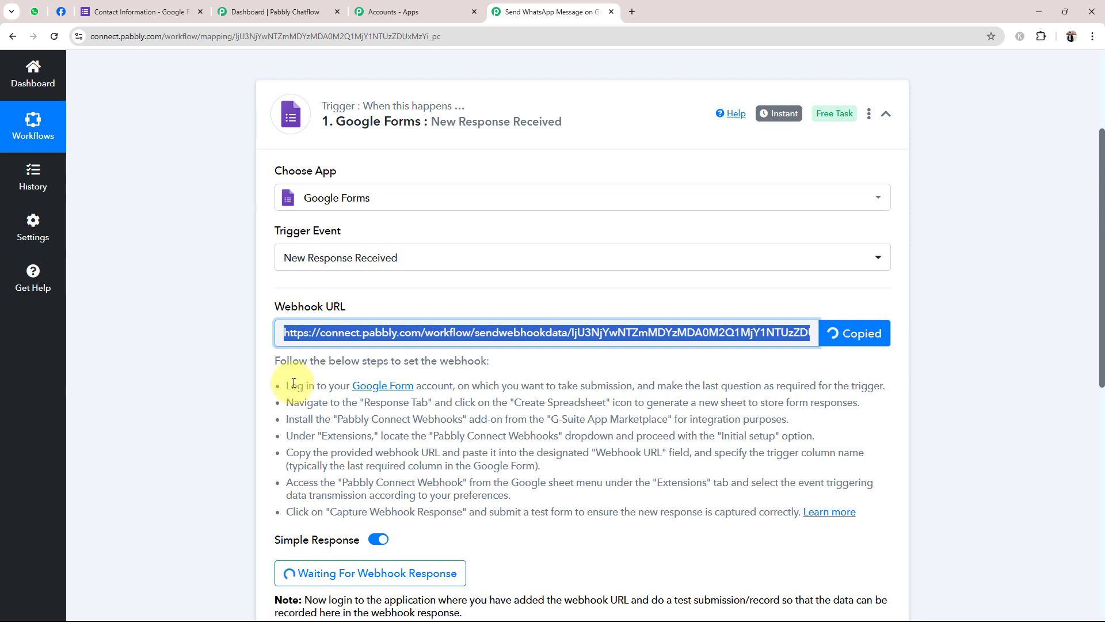
left_click_drag(287, 385, 901, 506)
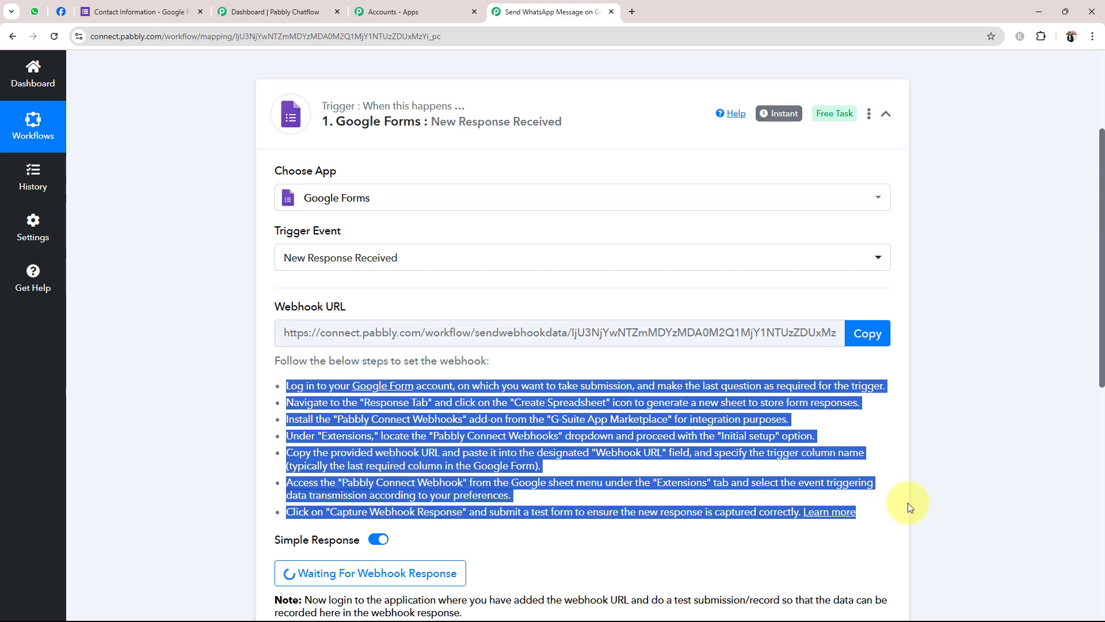
left_click(779, 542)
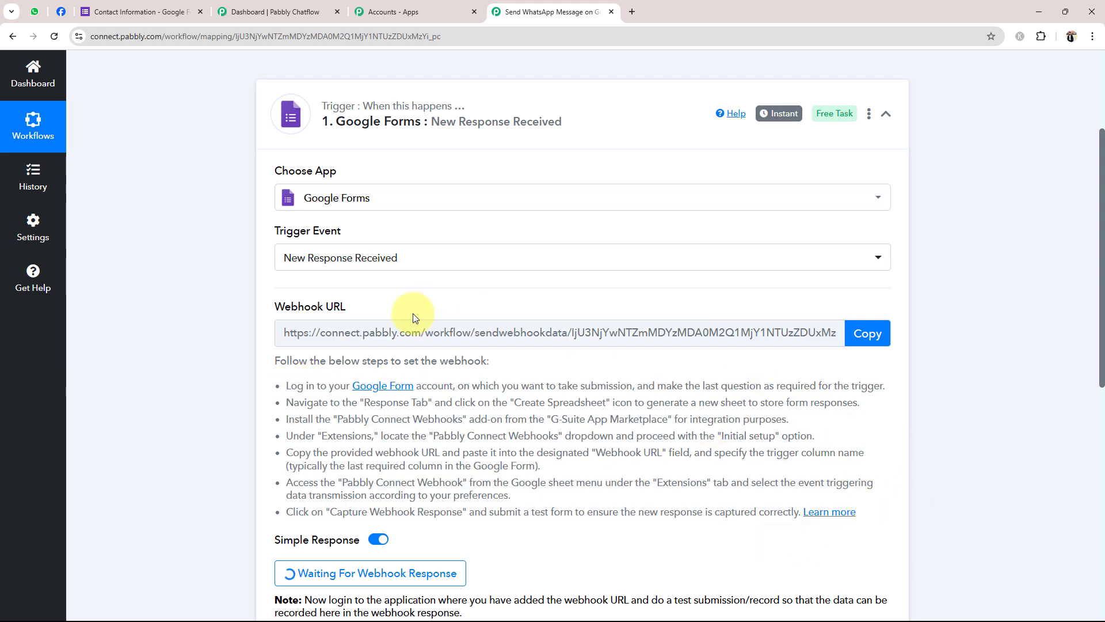
Show the Contact Information form's Responses page, currently at 0 responses
left_click(164, 11)
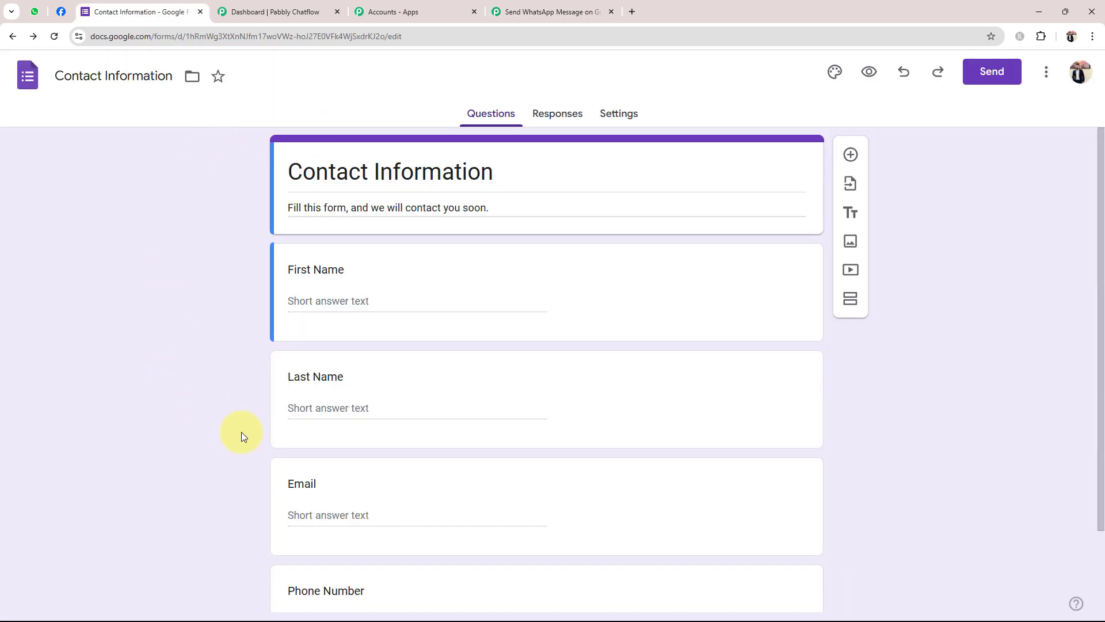
left_click(549, 117)
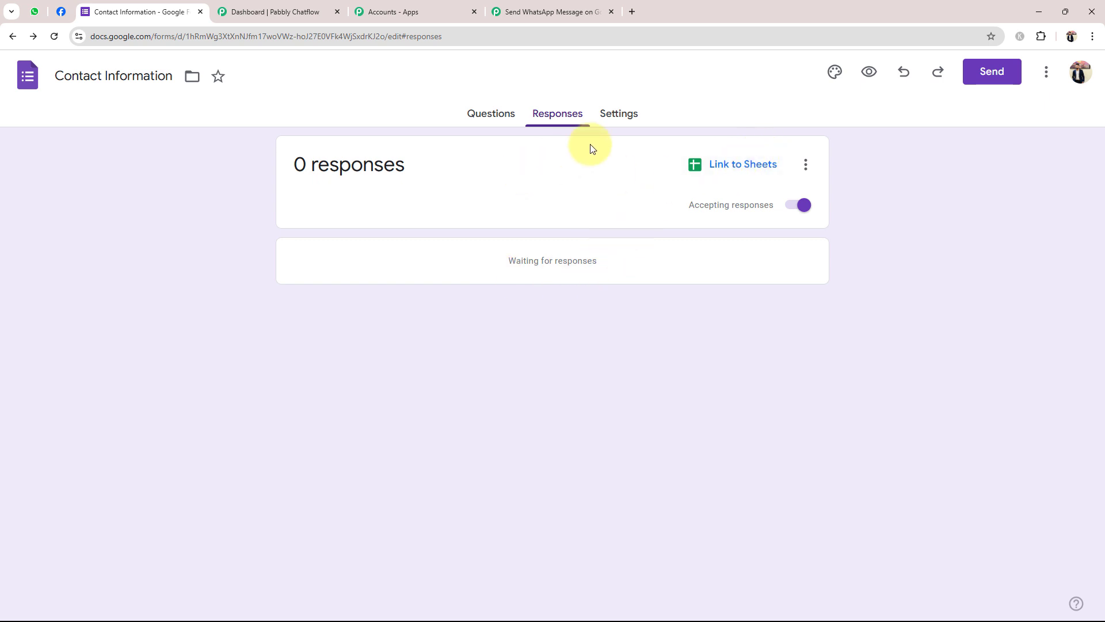
left_click(480, 118)
scroll(326, 454, "down", 2)
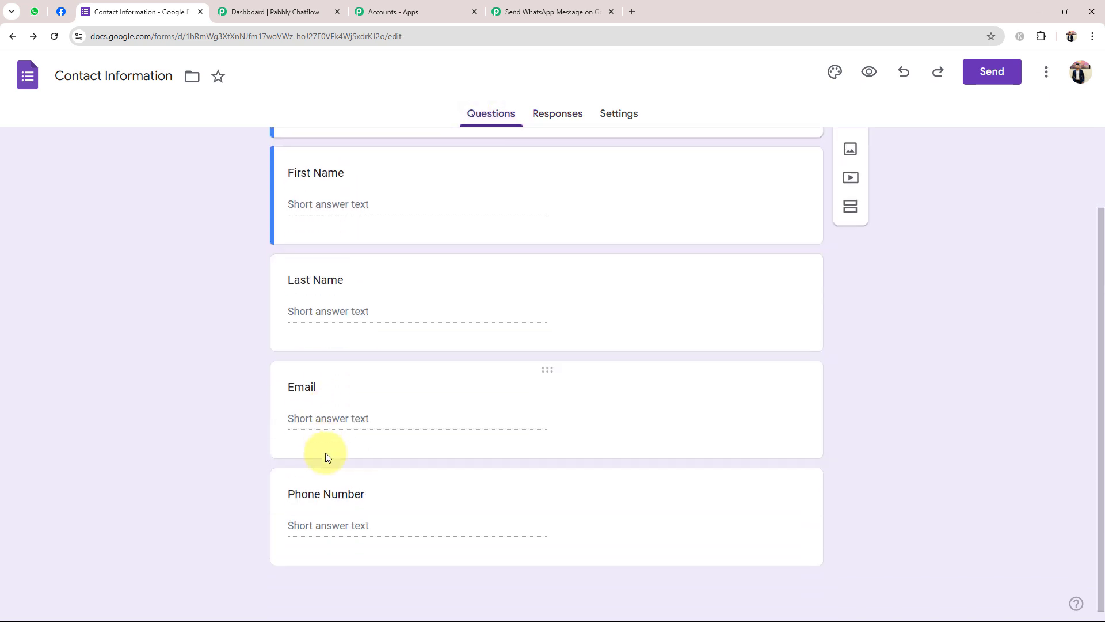
scroll(293, 466, "up", 2)
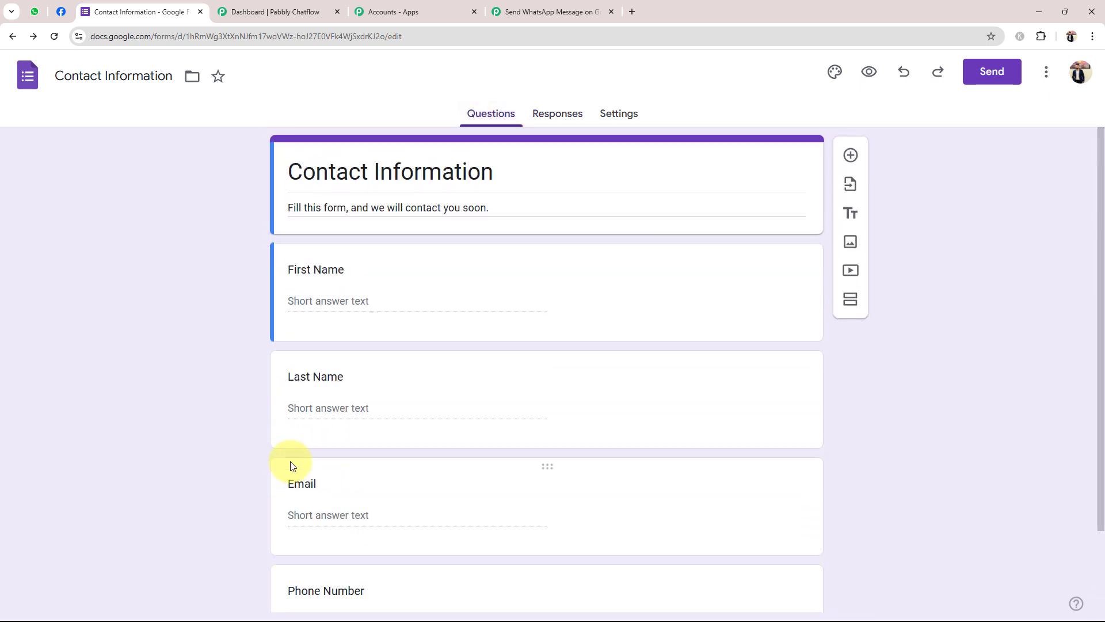
left_click(541, 115)
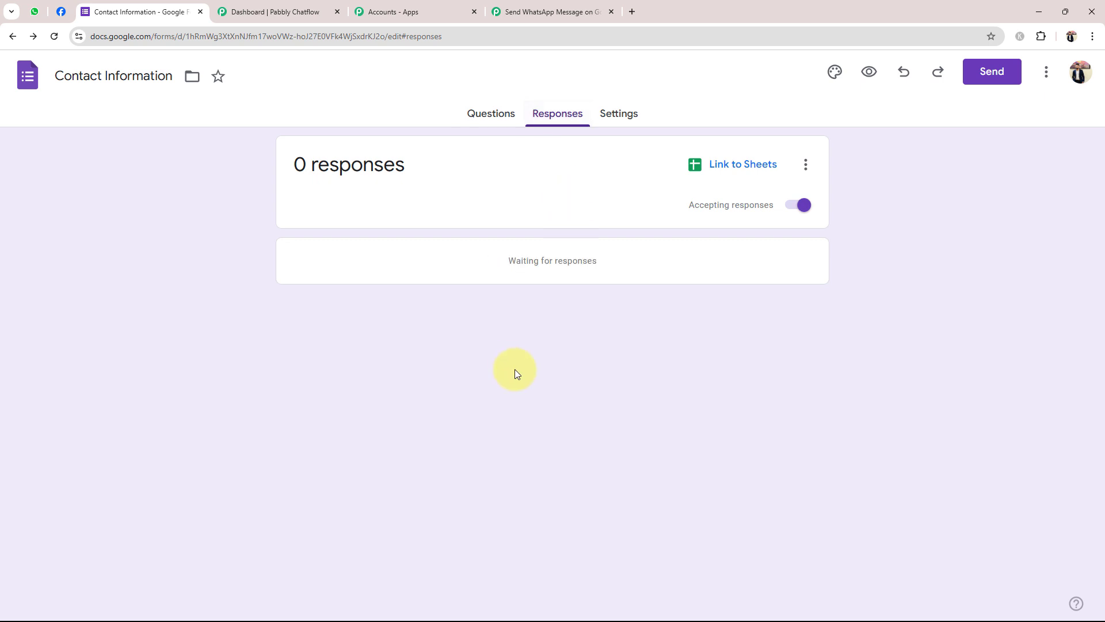
Link the form's responses to a new Contact Information (Responses) spreadsheet
left_click(721, 166)
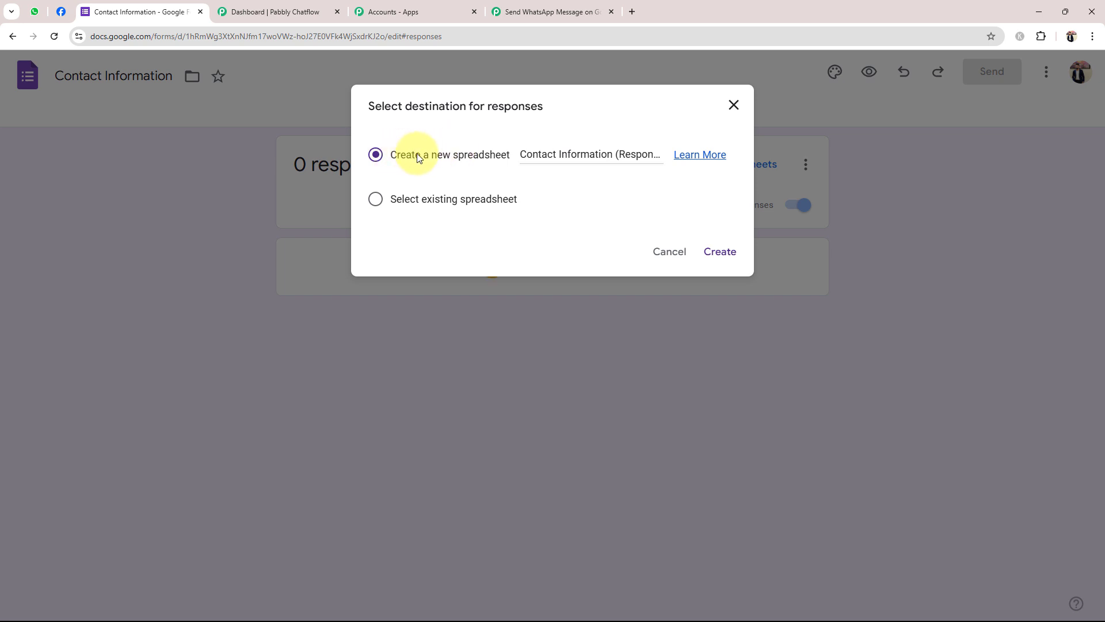
left_click(714, 253)
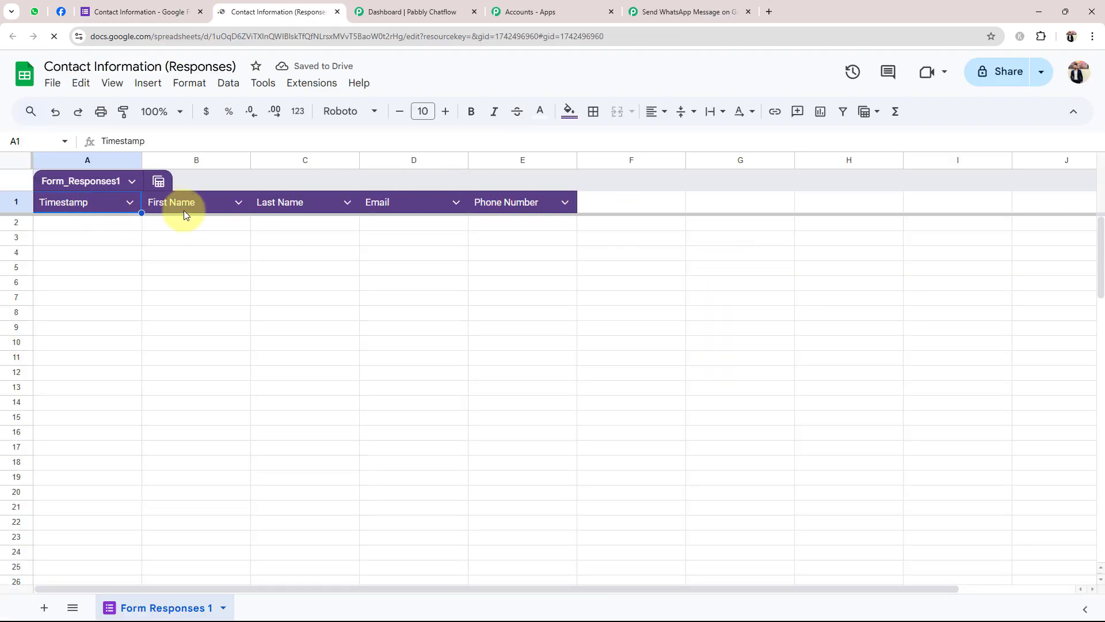
left_click(141, 12)
left_click(489, 115)
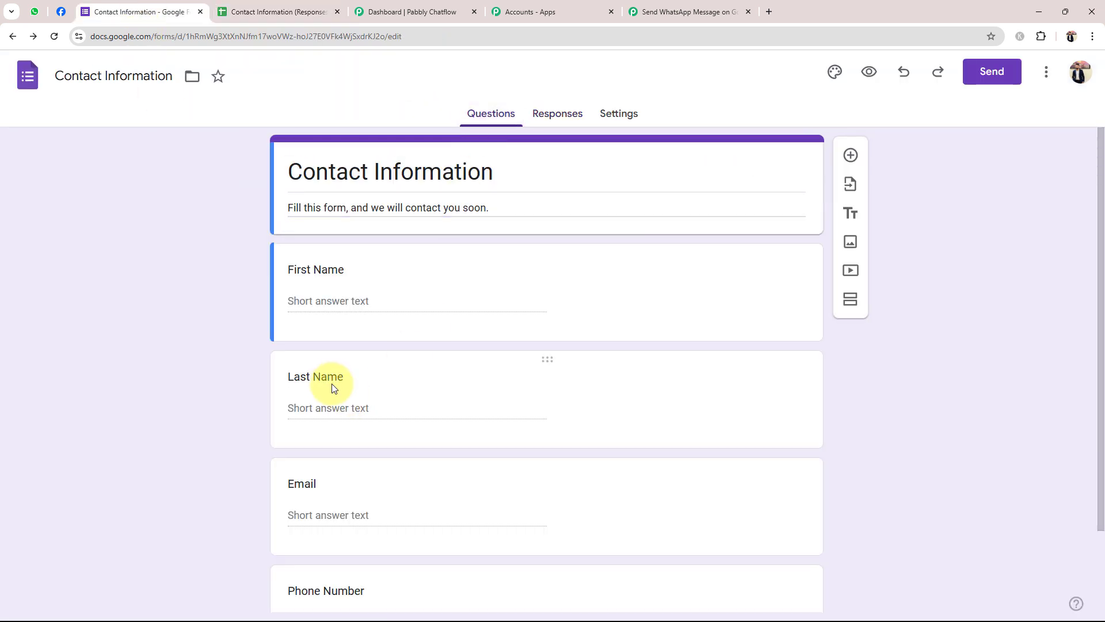
scroll(310, 374, "down", 2)
scroll(320, 405, "up", 2)
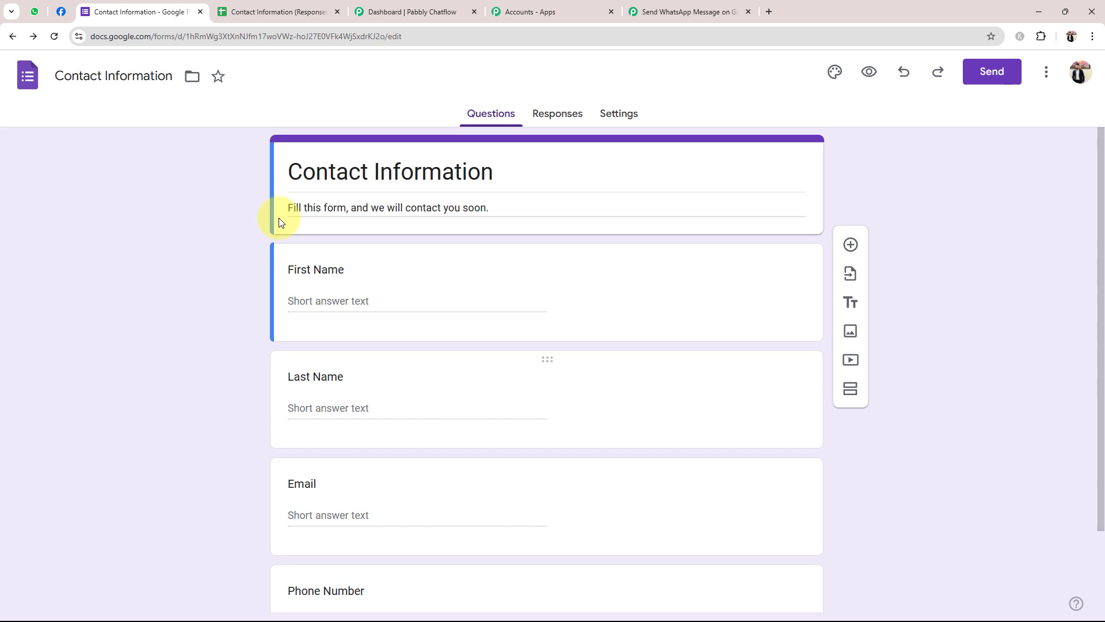
View the responses spreadsheet at 150% zoom and check its column headers
left_click(236, 12)
left_click(167, 112)
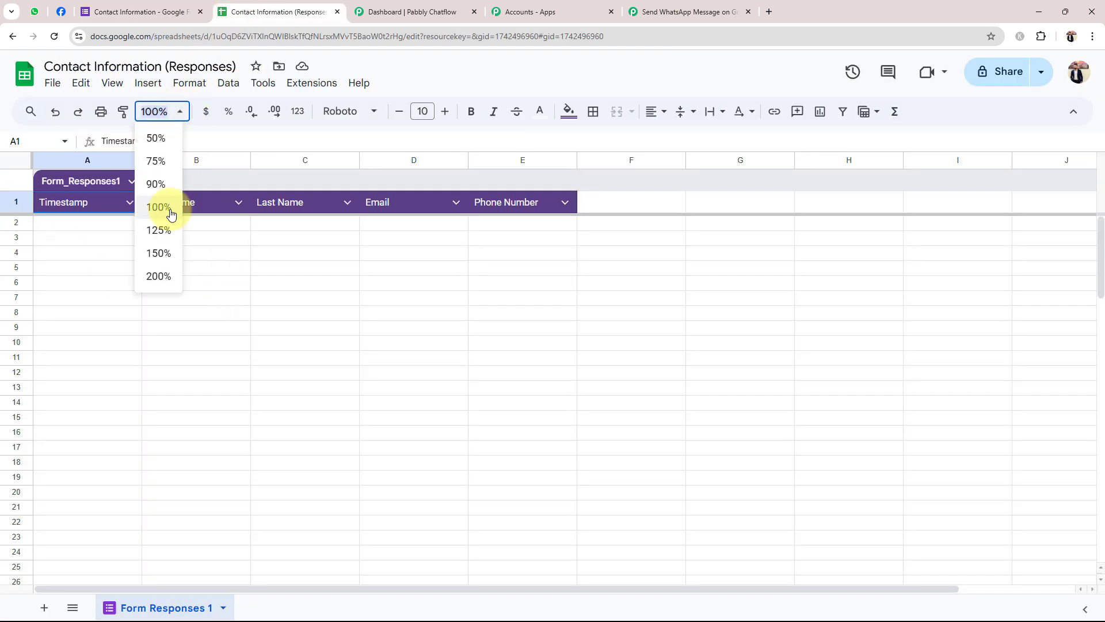
left_click(163, 252)
left_click(461, 352)
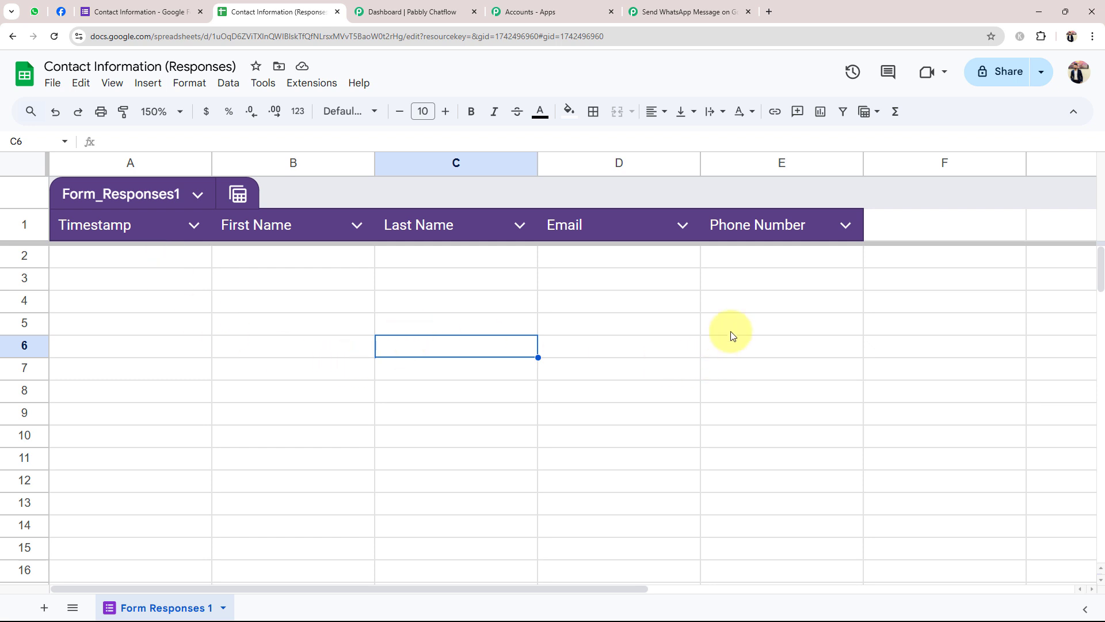
left_click(130, 11)
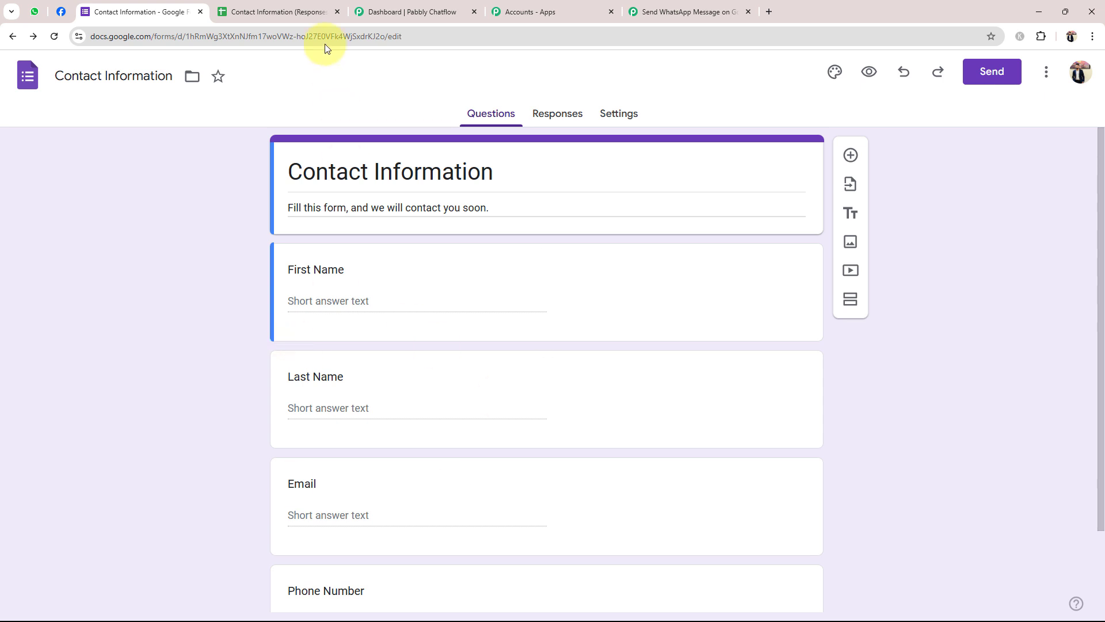
left_click(277, 11)
left_click(127, 261)
left_click(347, 257)
left_click(506, 259)
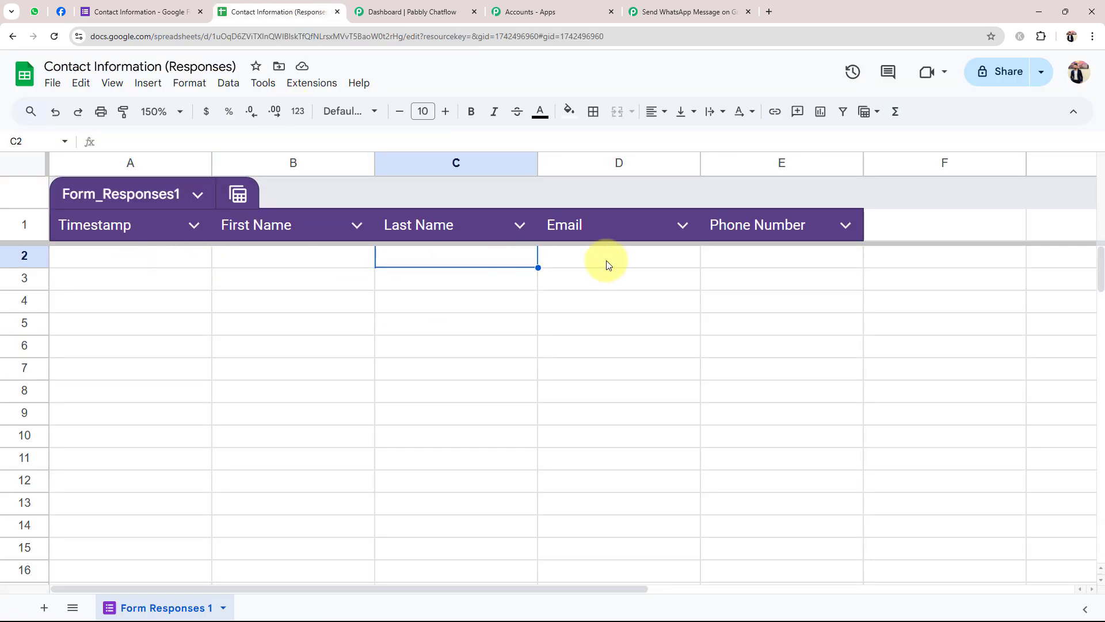
left_click(149, 7)
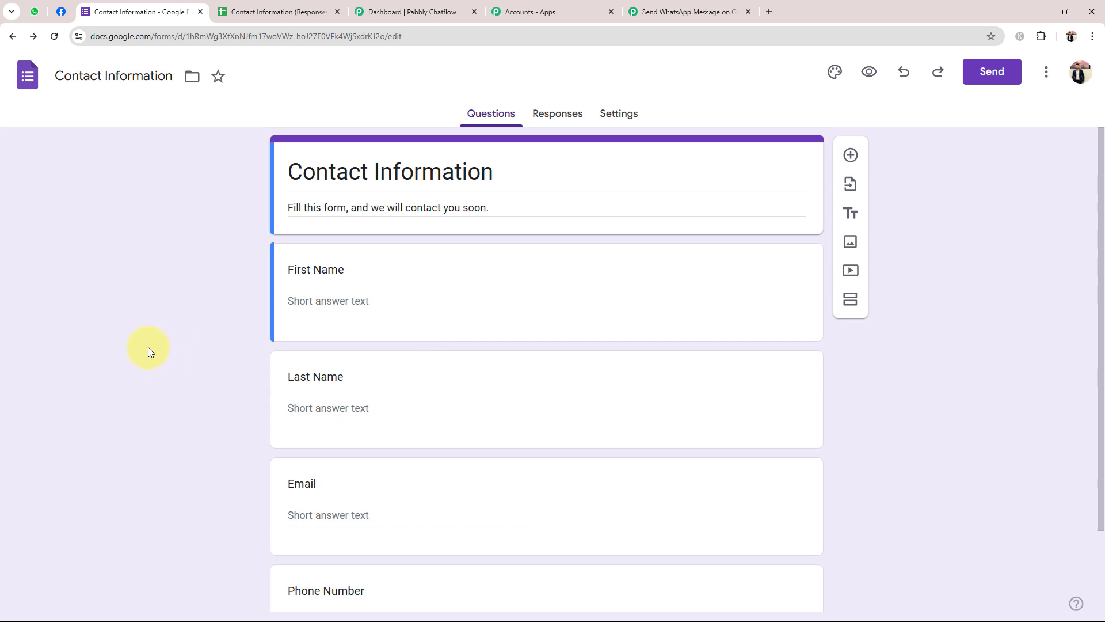
In the live form preview, enter first name Test and last name User
left_click(865, 81)
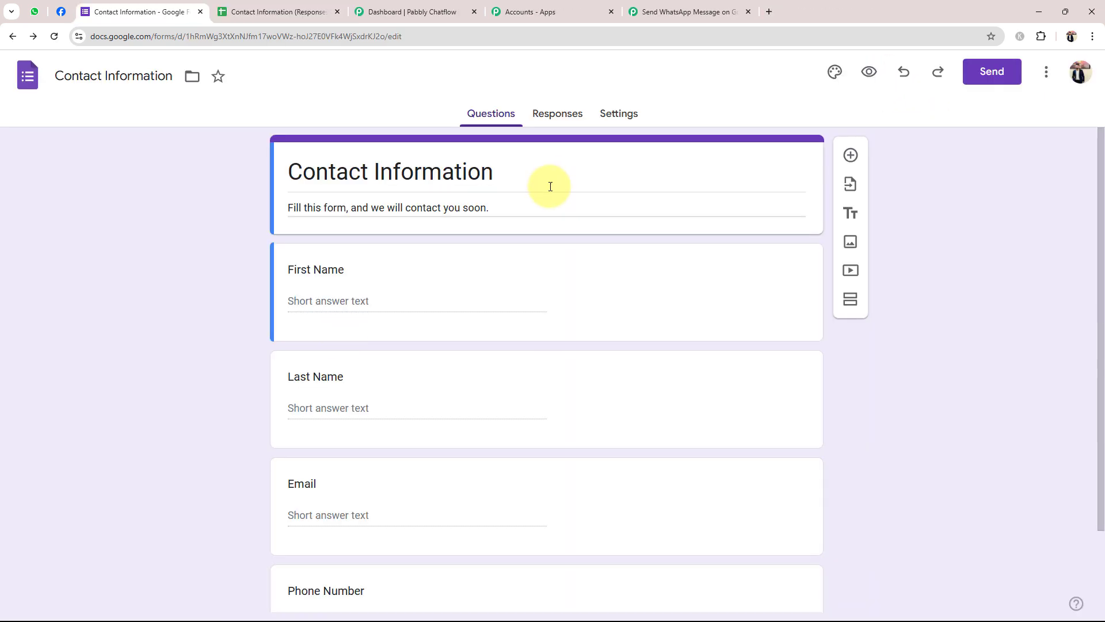
left_click(865, 78)
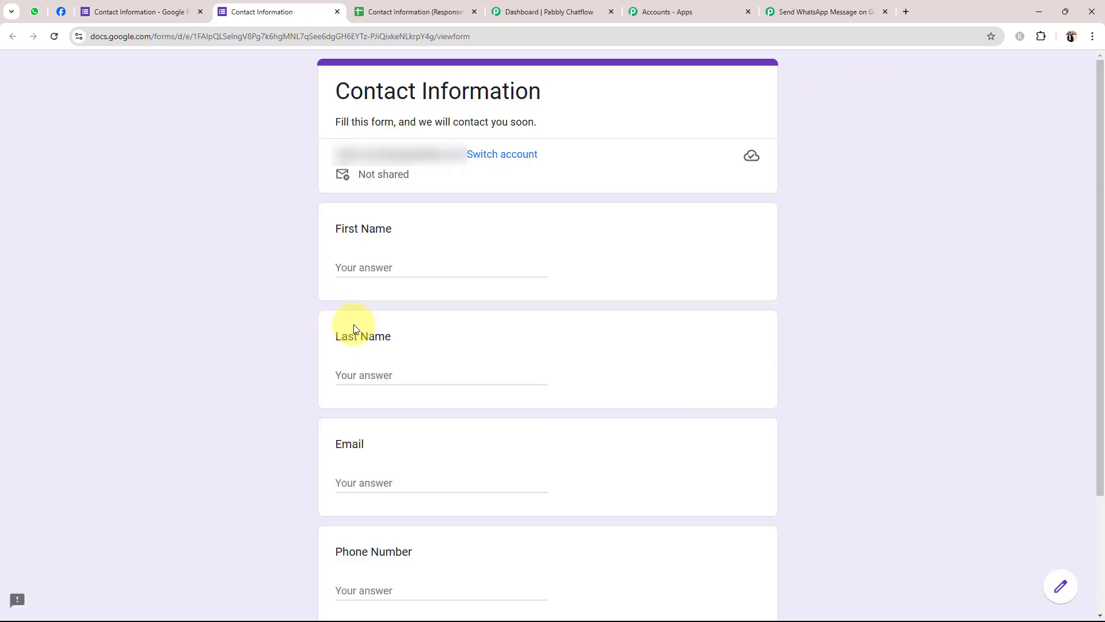
scroll(277, 389, "down", 3)
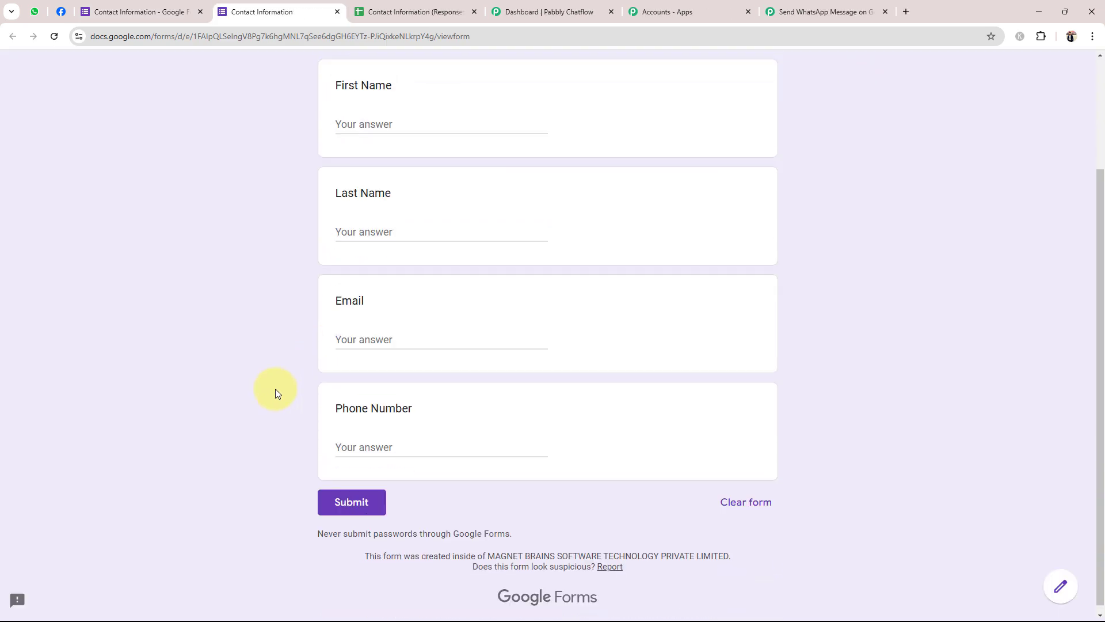
left_click(350, 124)
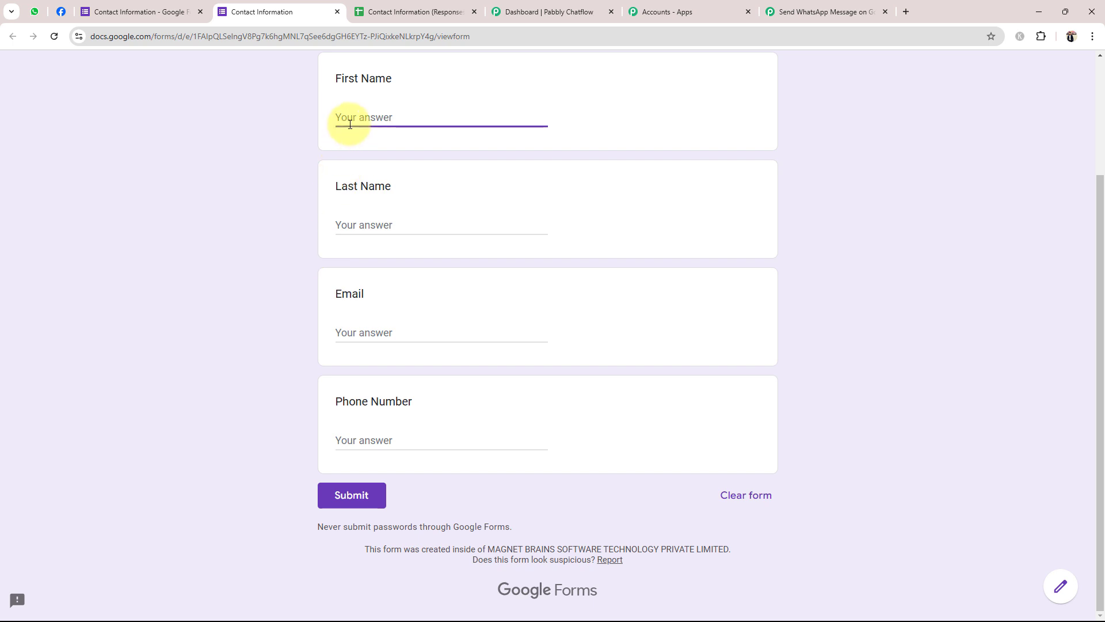
type("Test")
key("Tab")
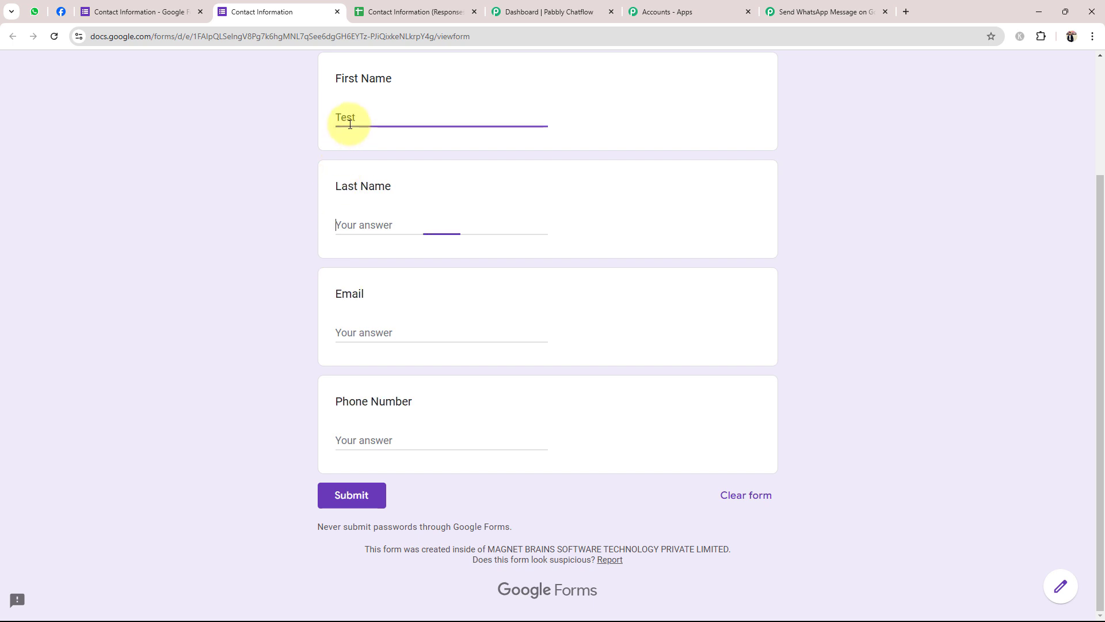
type("User")
key("Tab")
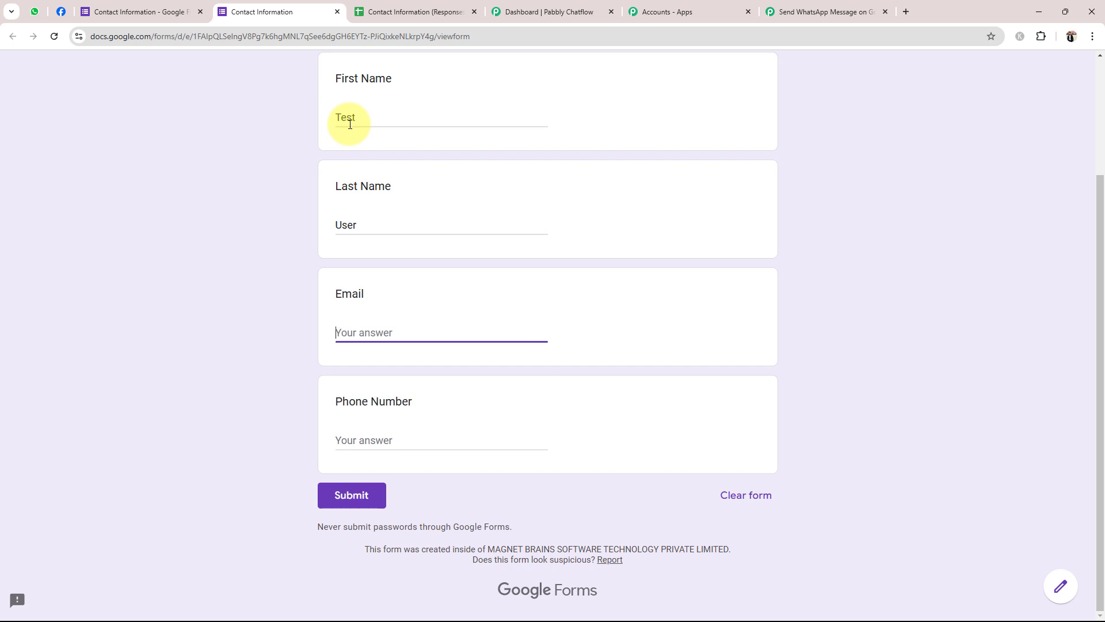
Fill in the saved e-mail address and a phone number, then submit the response
type("T")
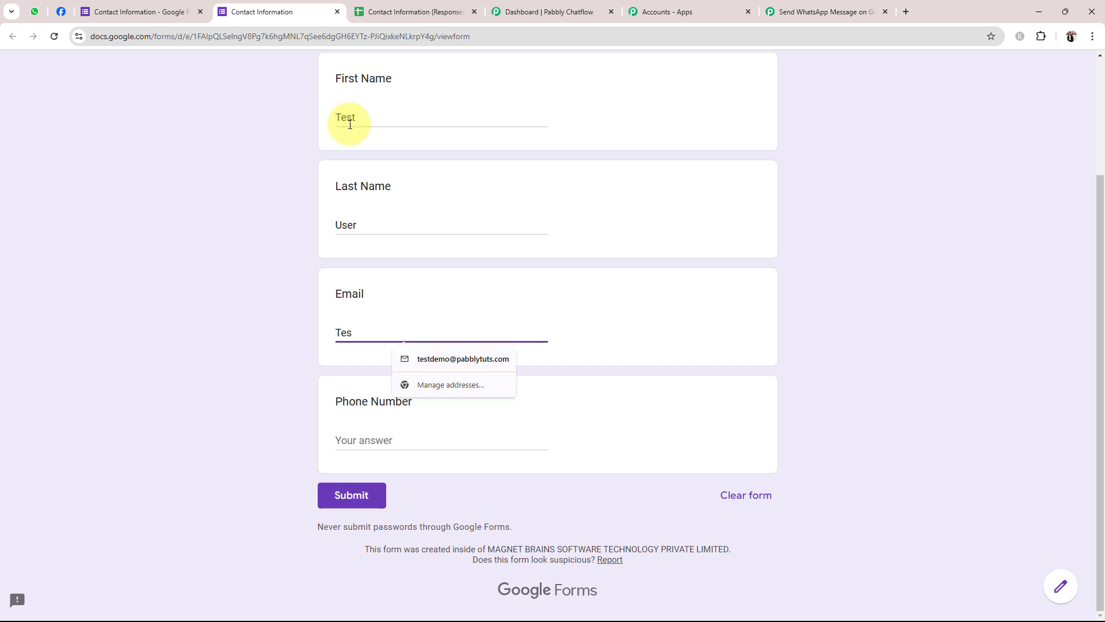
type("es")
key("Down")
key("Return")
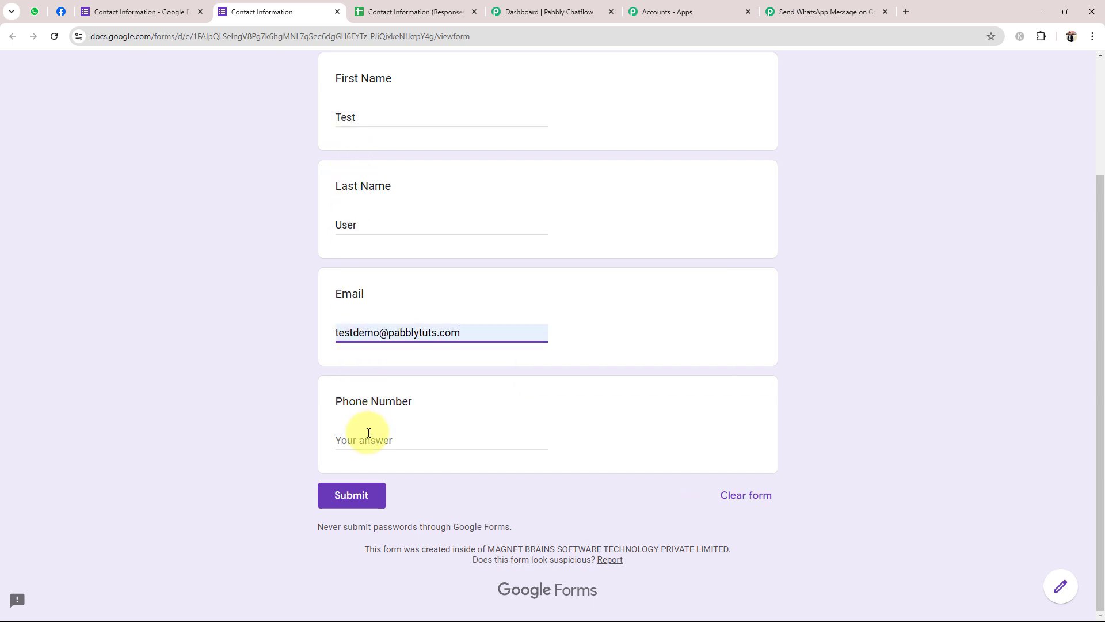
left_click(368, 432)
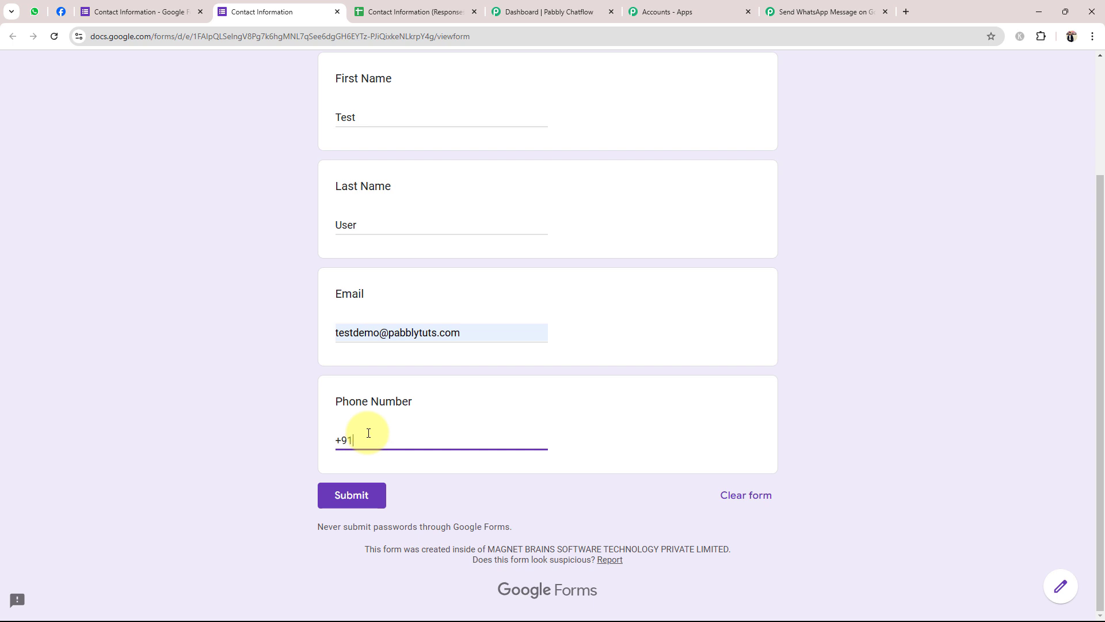
left_click(226, 428)
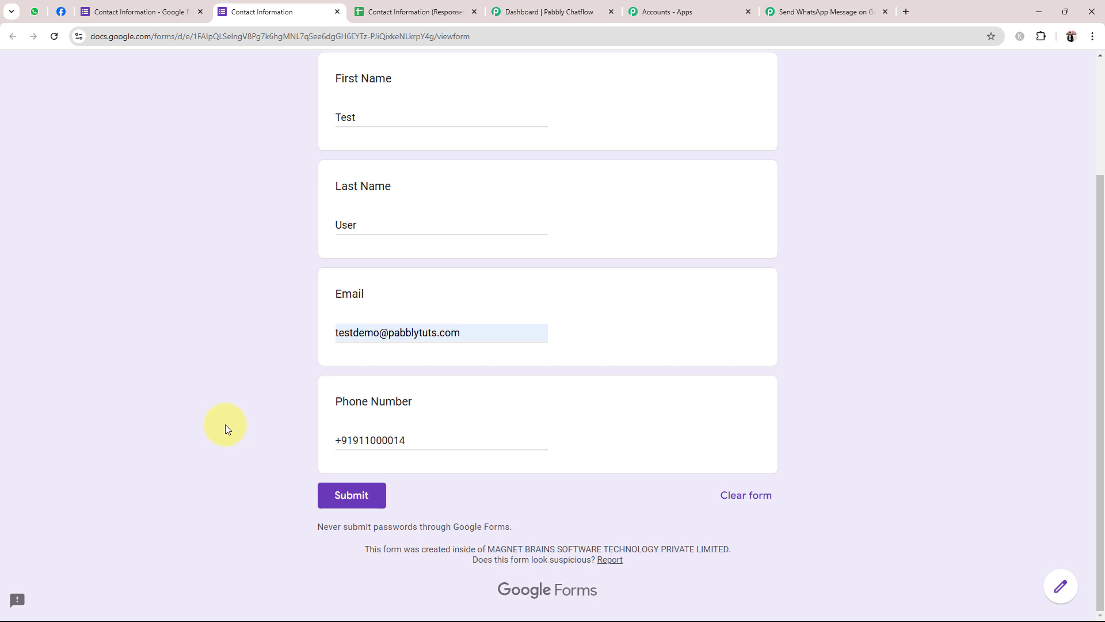
left_click(352, 495)
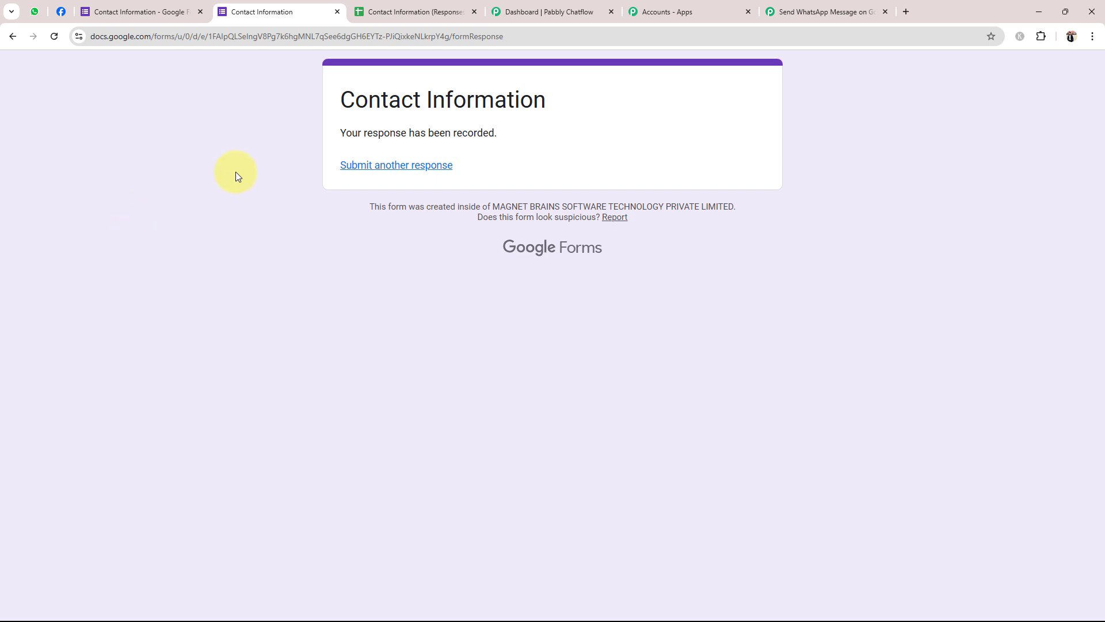
On the responses sheet, widen column D so the test entry's e-mail shows in full
left_click(416, 12)
left_click(242, 270)
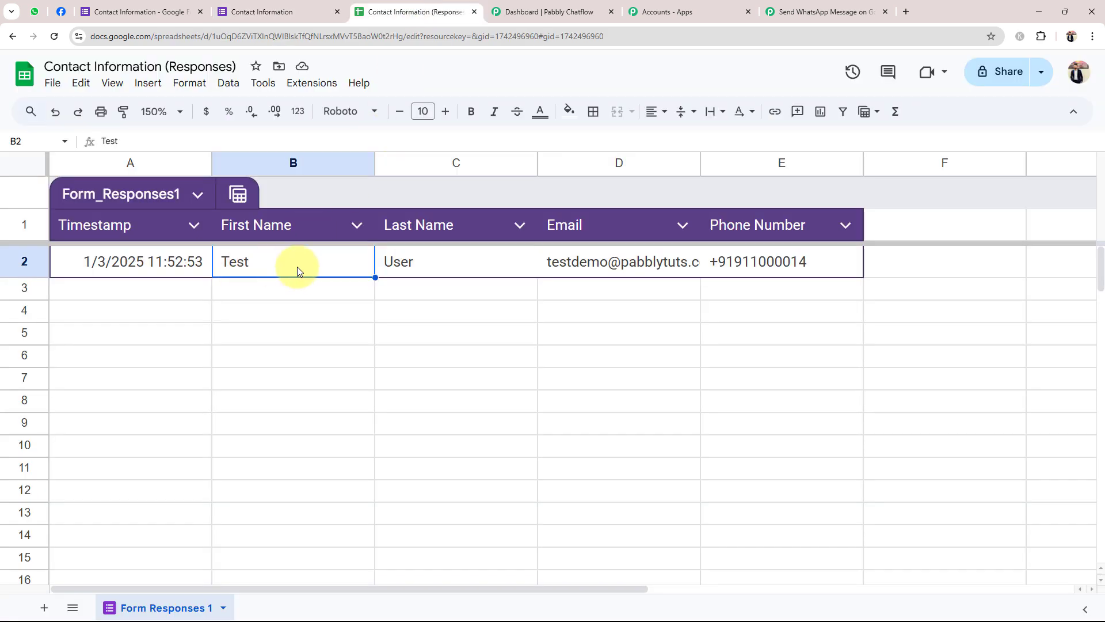
left_click(740, 313)
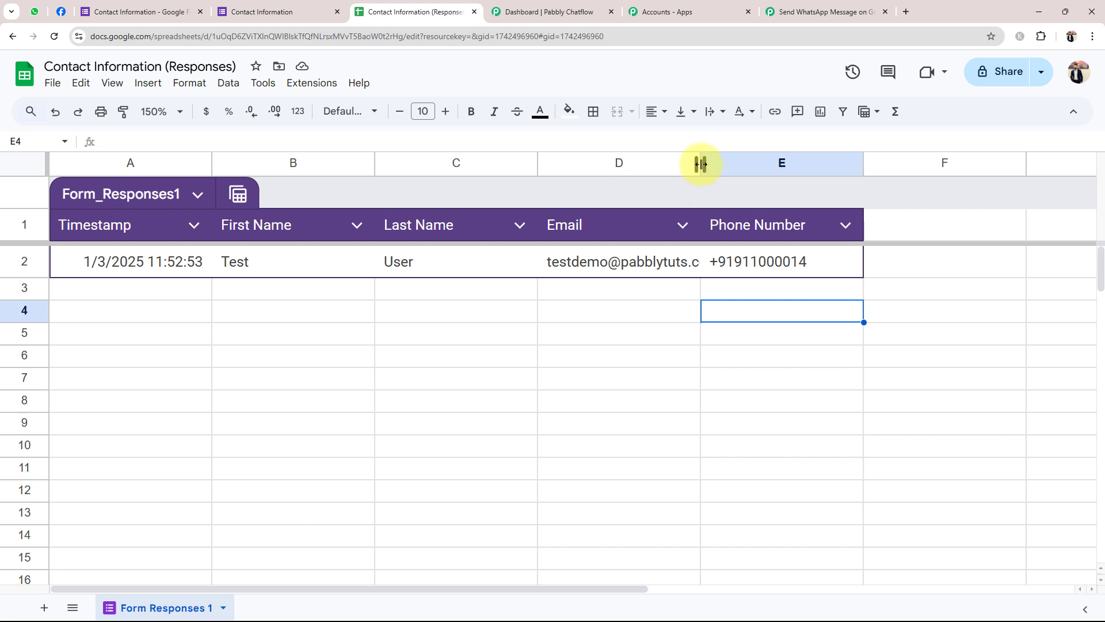
left_click_drag(701, 163, 799, 161)
left_click(708, 398)
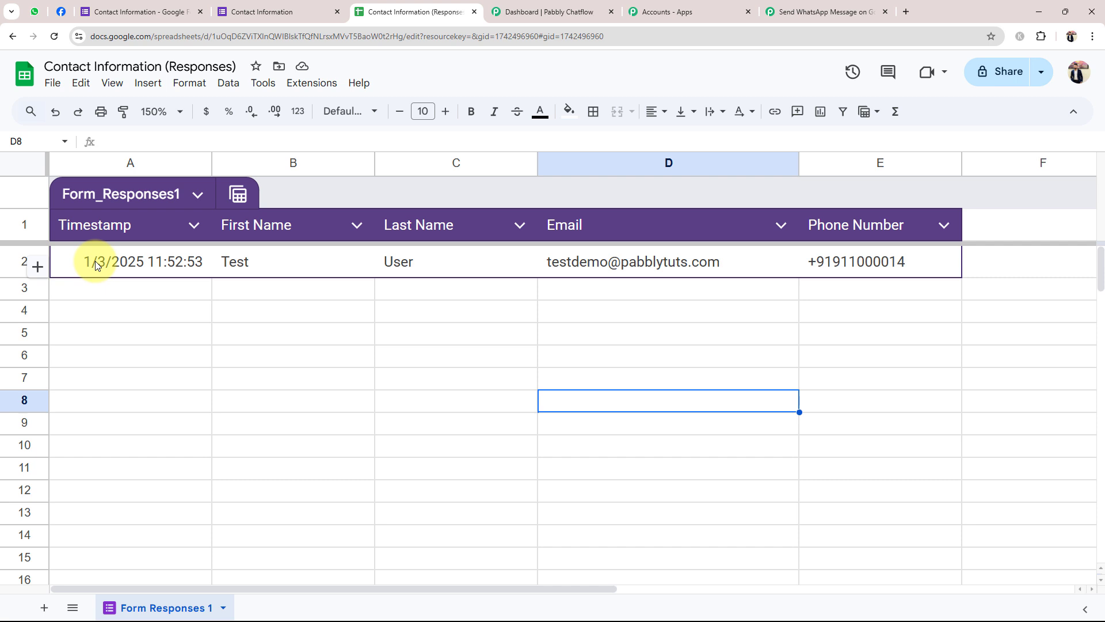
left_click(747, 387)
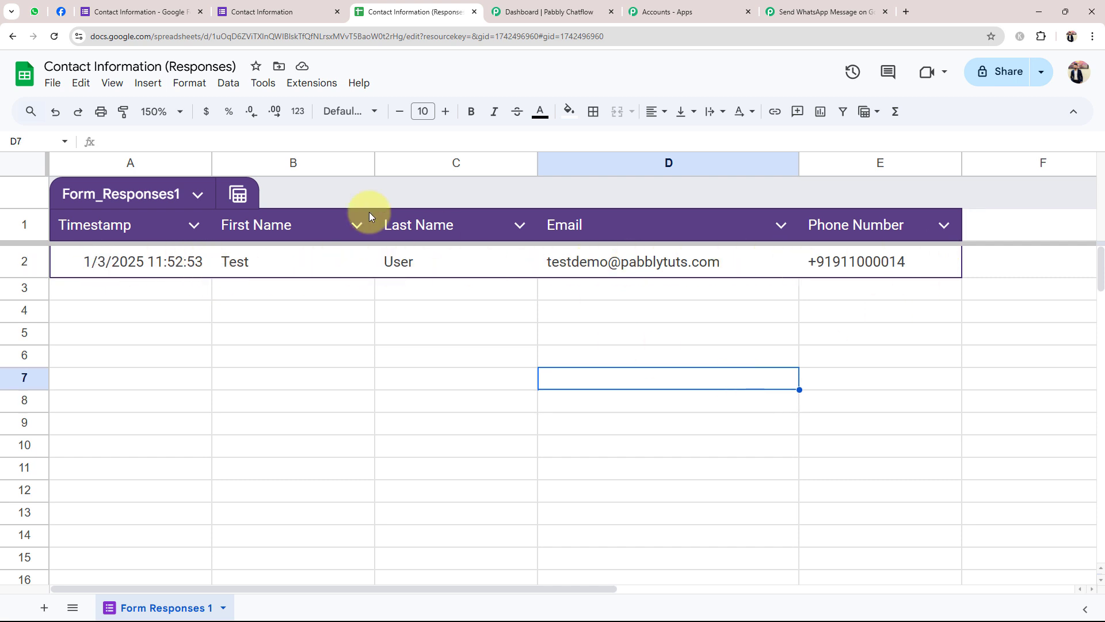
Copy the Pabbly Connect workflow's webhook URL and return to the spreadsheet
left_click(838, 4)
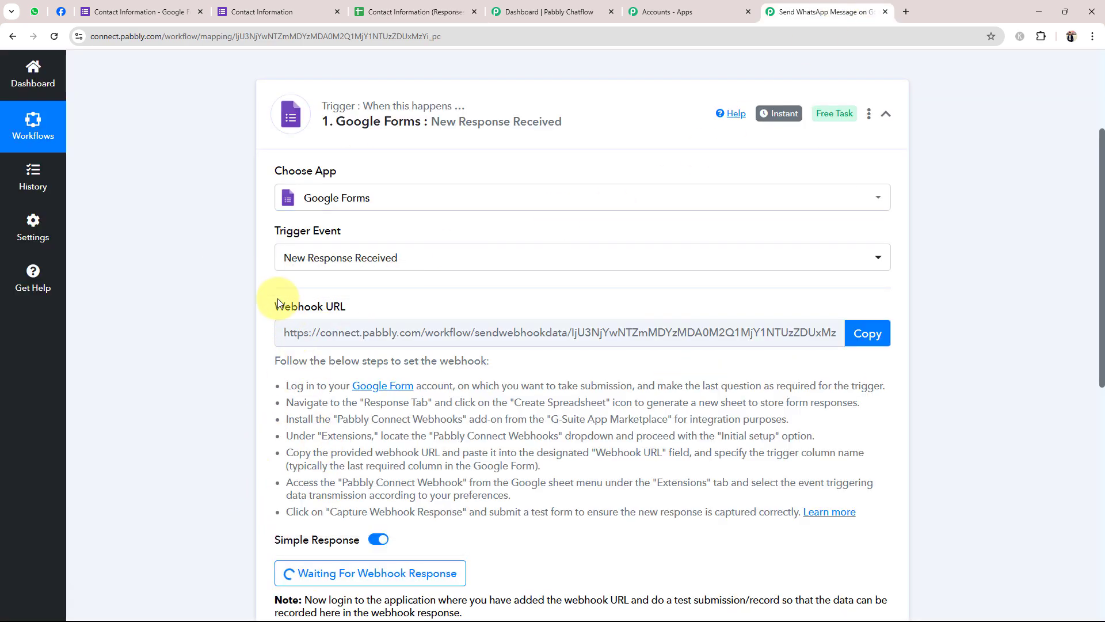
left_click_drag(277, 298, 493, 323)
left_click(888, 333)
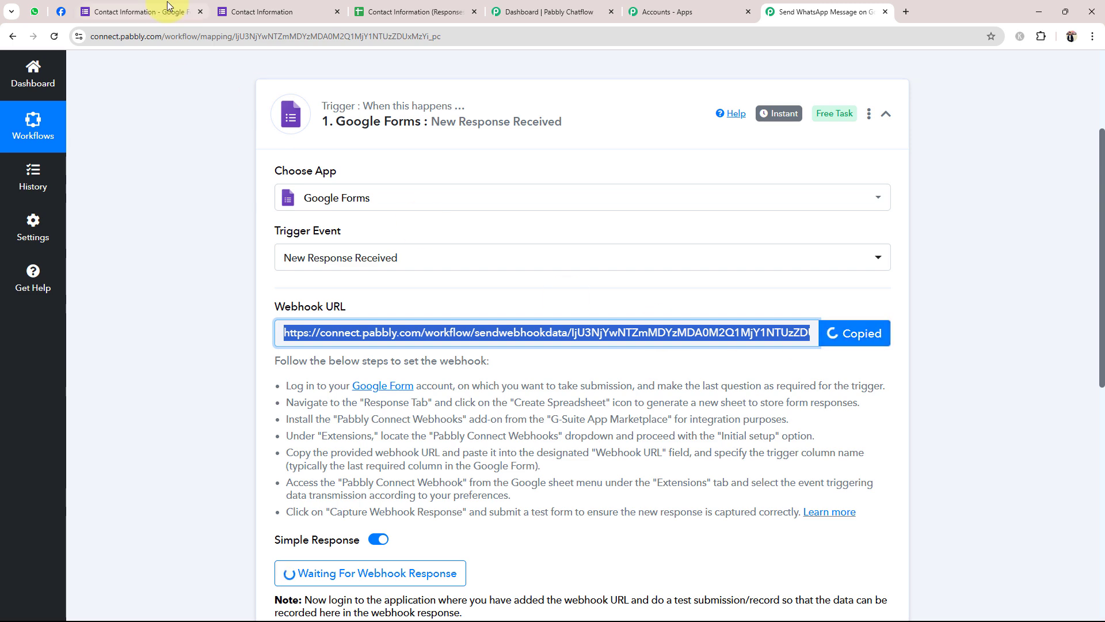
left_click(386, 8)
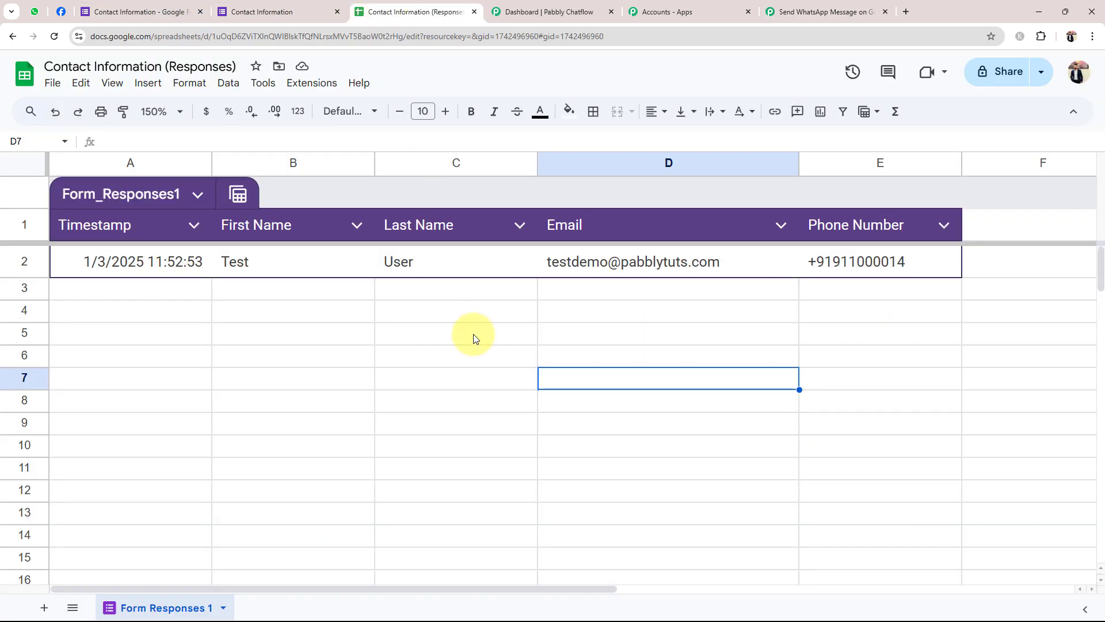
left_click(291, 86)
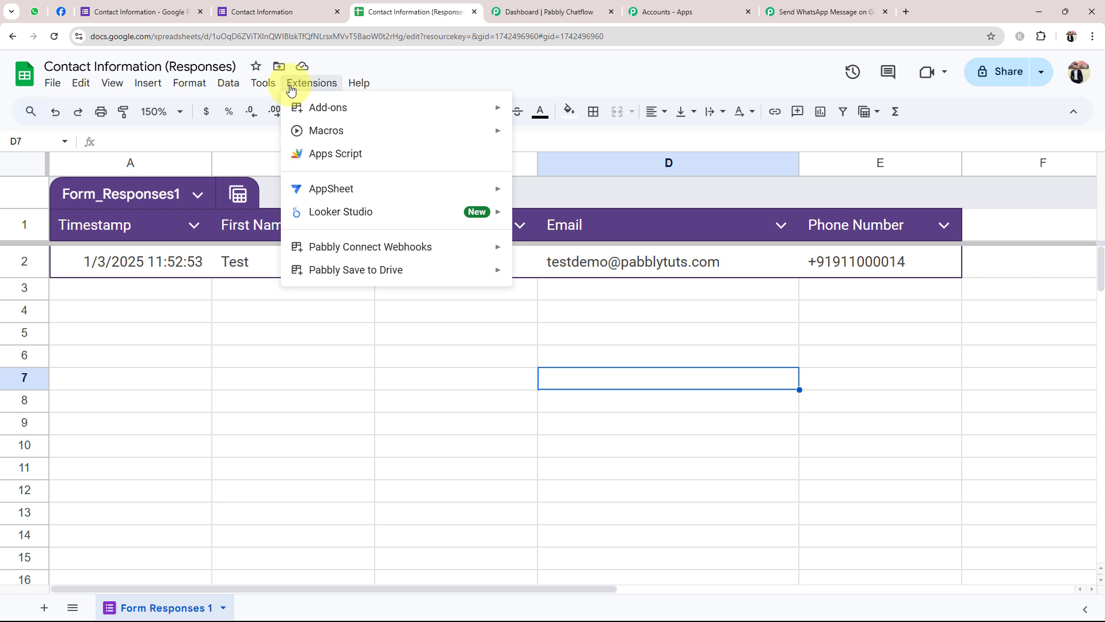
mouse_move(475, 105)
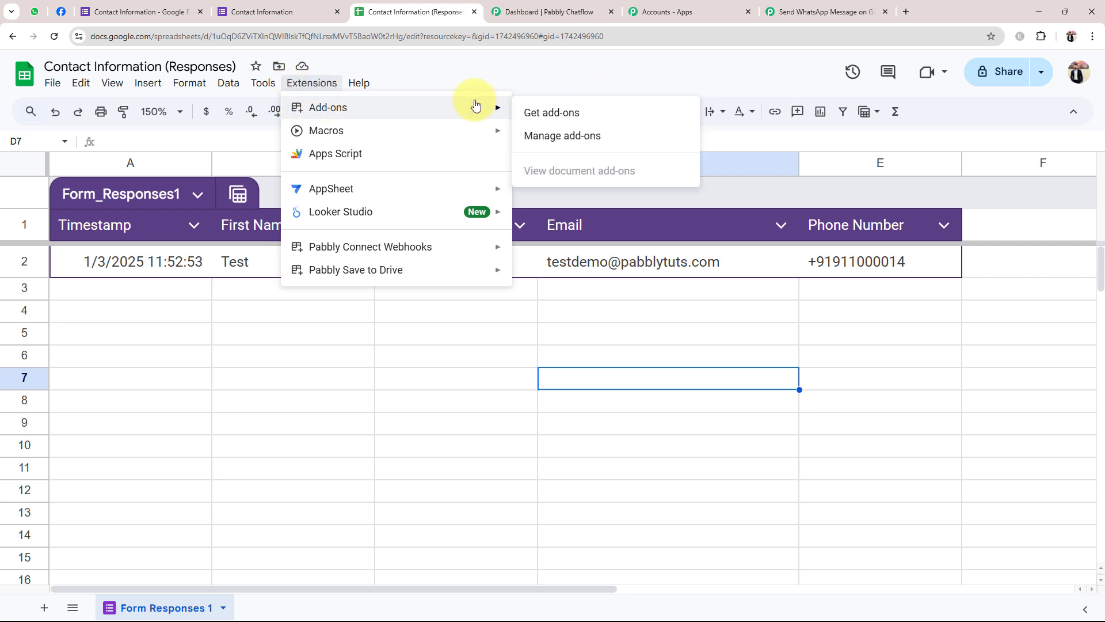
left_click(557, 115)
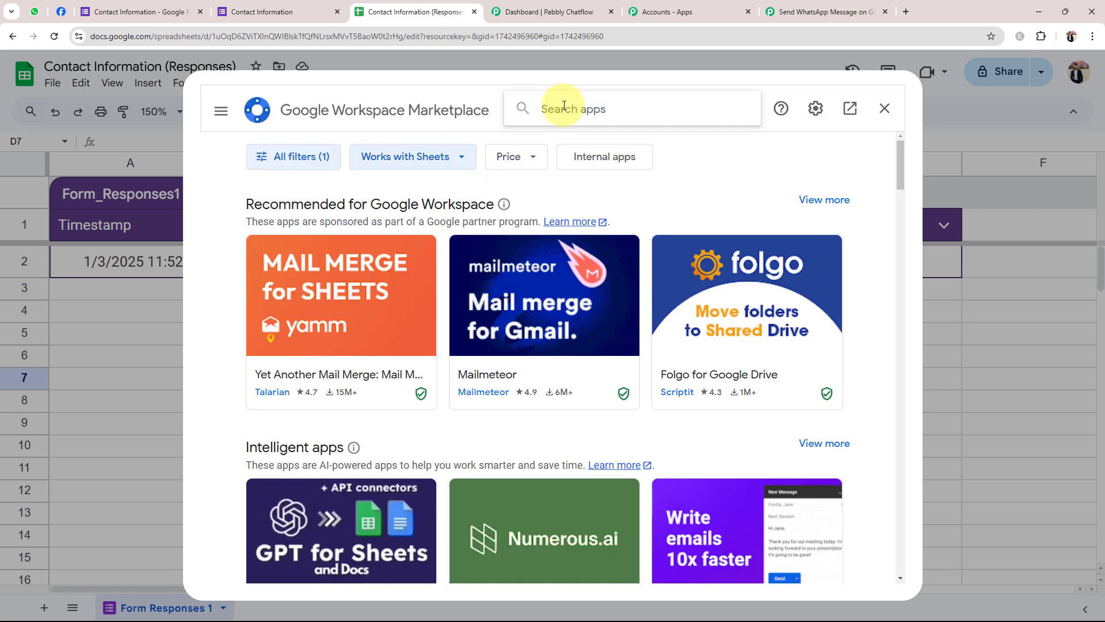
type("pabbly")
type("c")
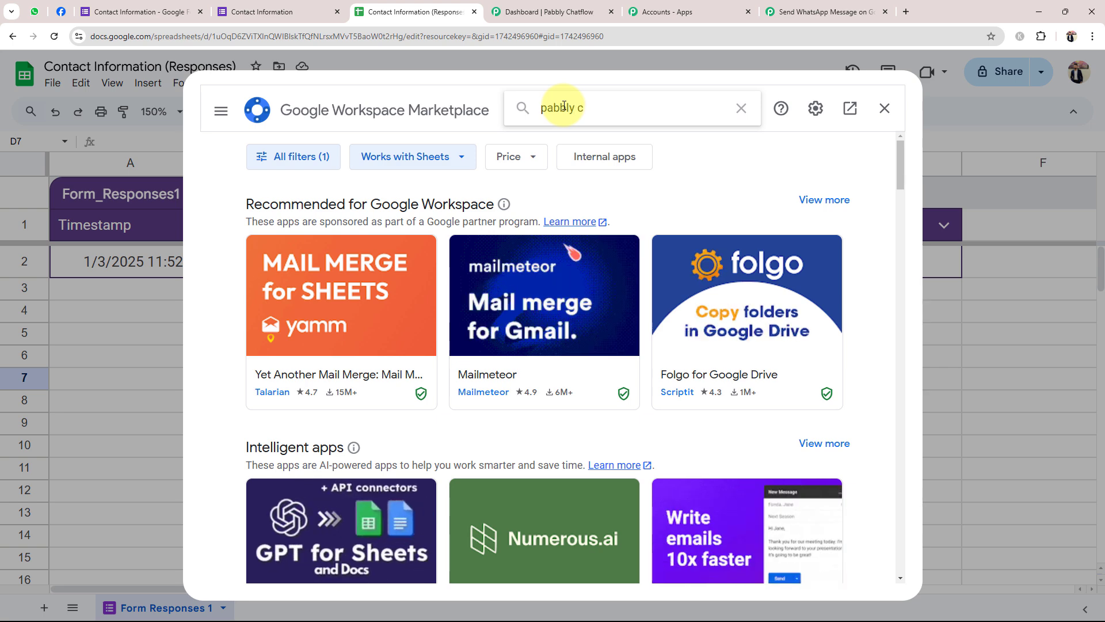
type("onnect")
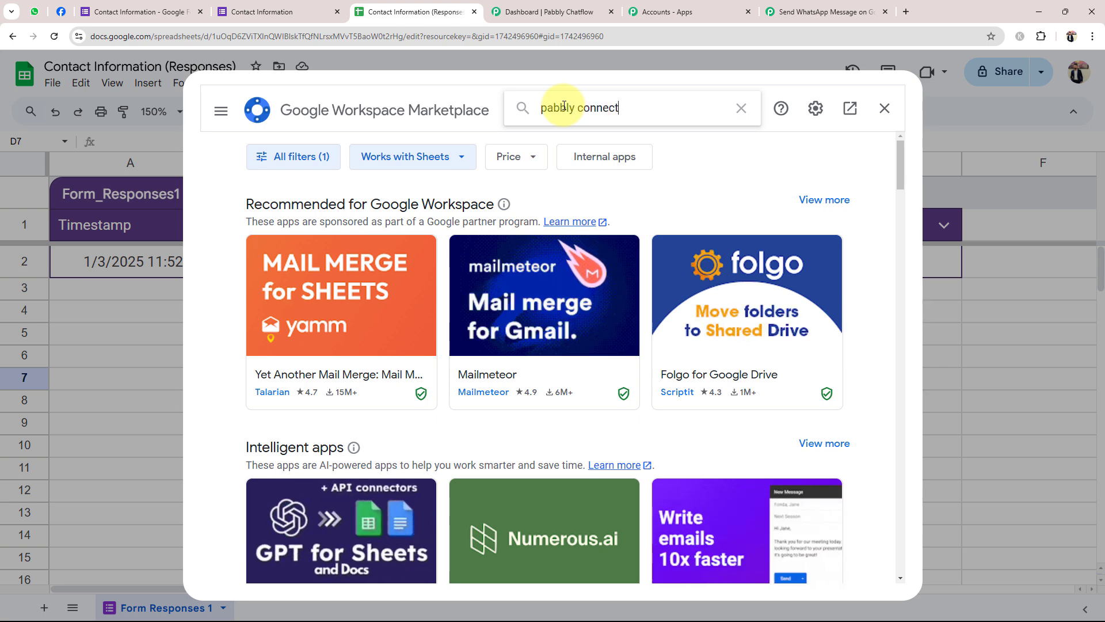
key("Return")
left_click(296, 314)
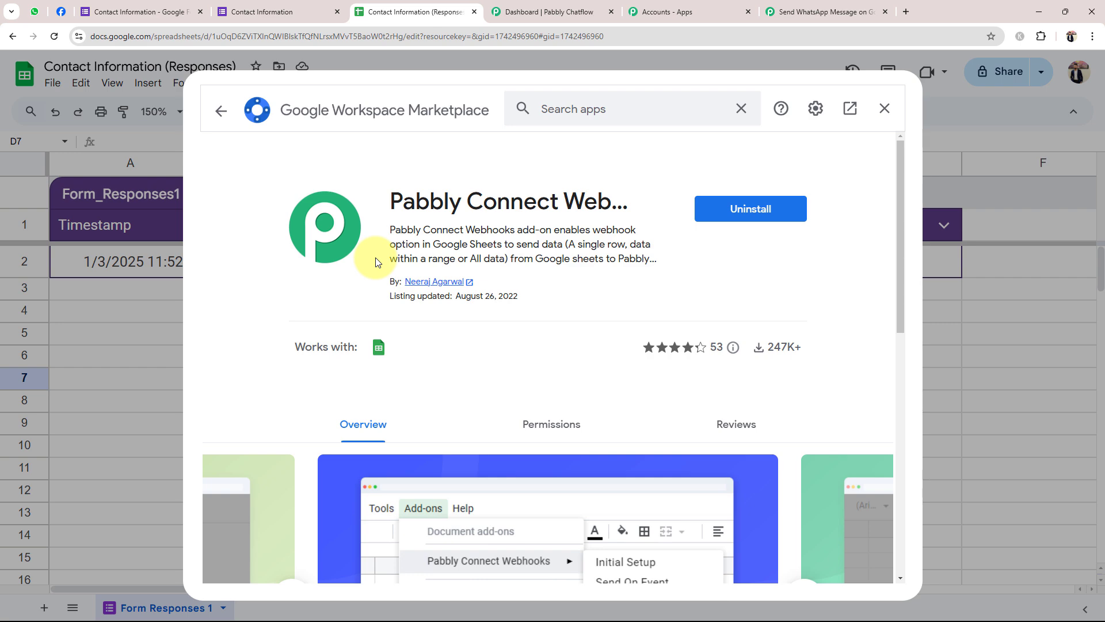
left_click(884, 108)
left_click(412, 378)
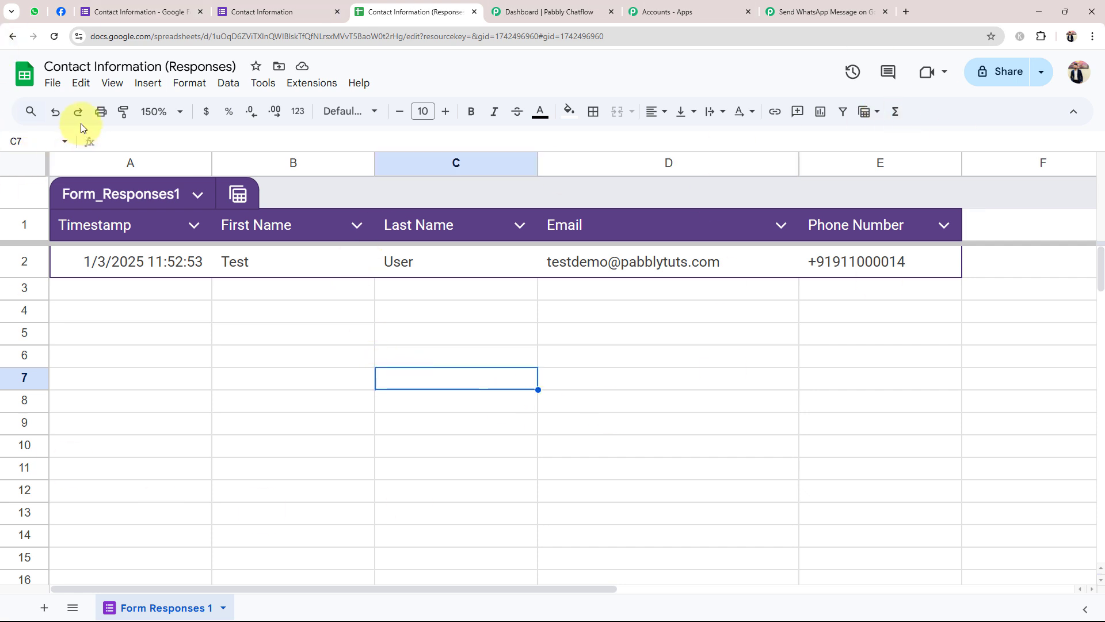
Start the Pabbly Connect Webhooks initial setup and copy the workflow's webhook URL again
left_click(297, 87)
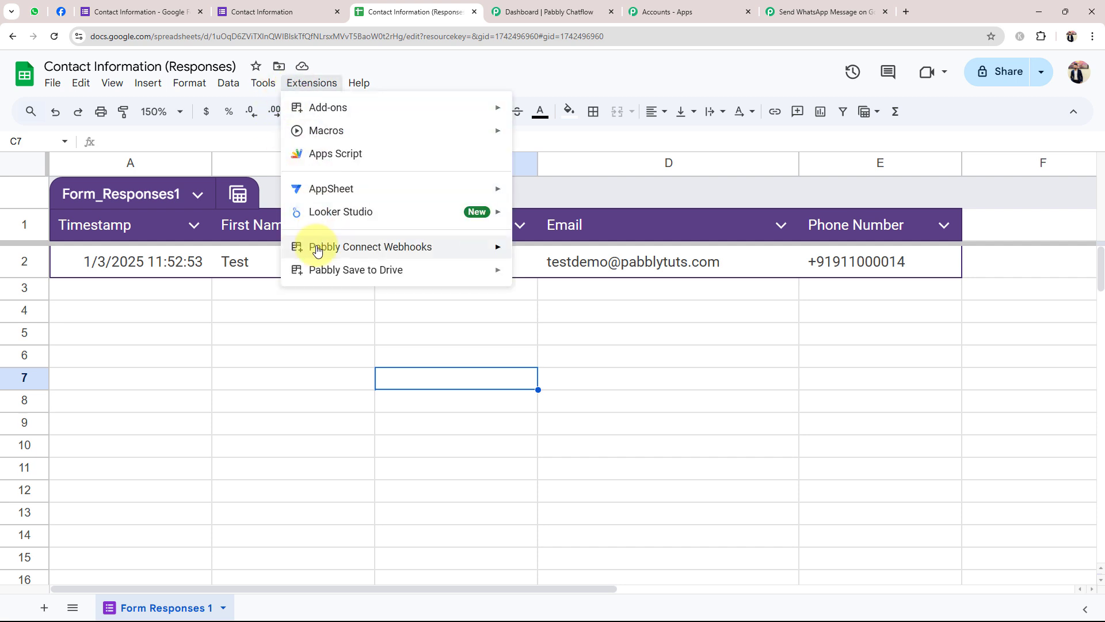
mouse_move(317, 248)
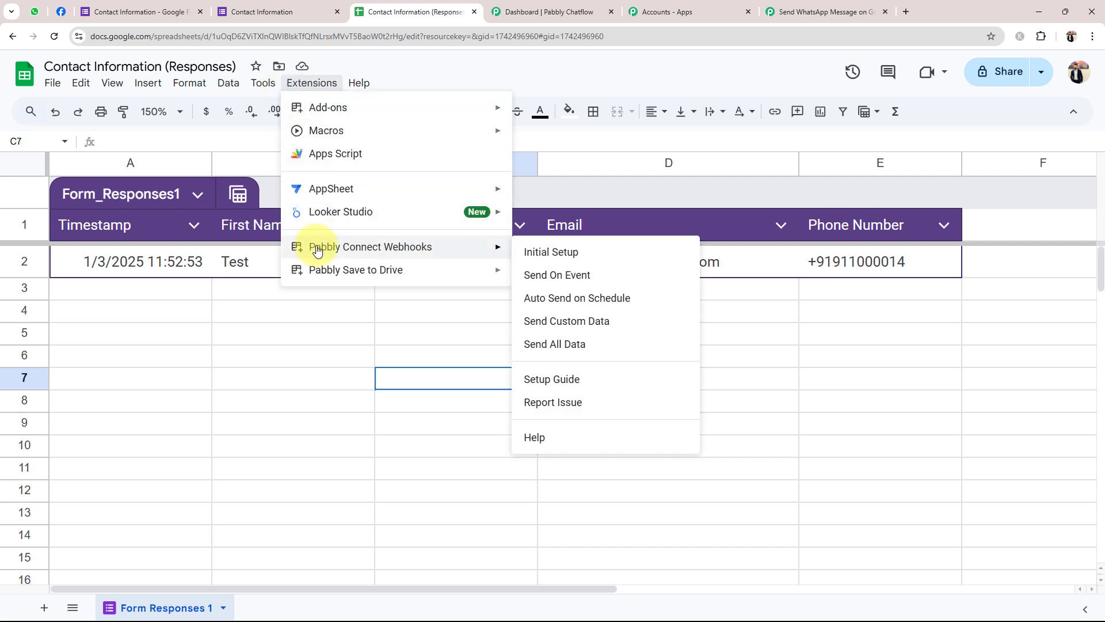
left_click(535, 254)
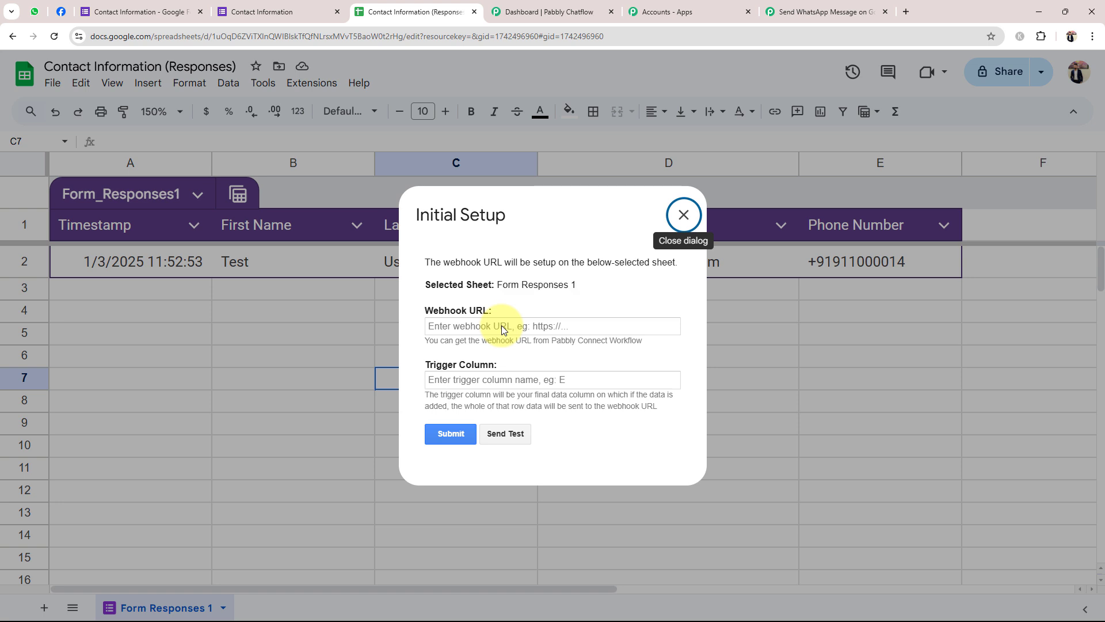
left_click(482, 306)
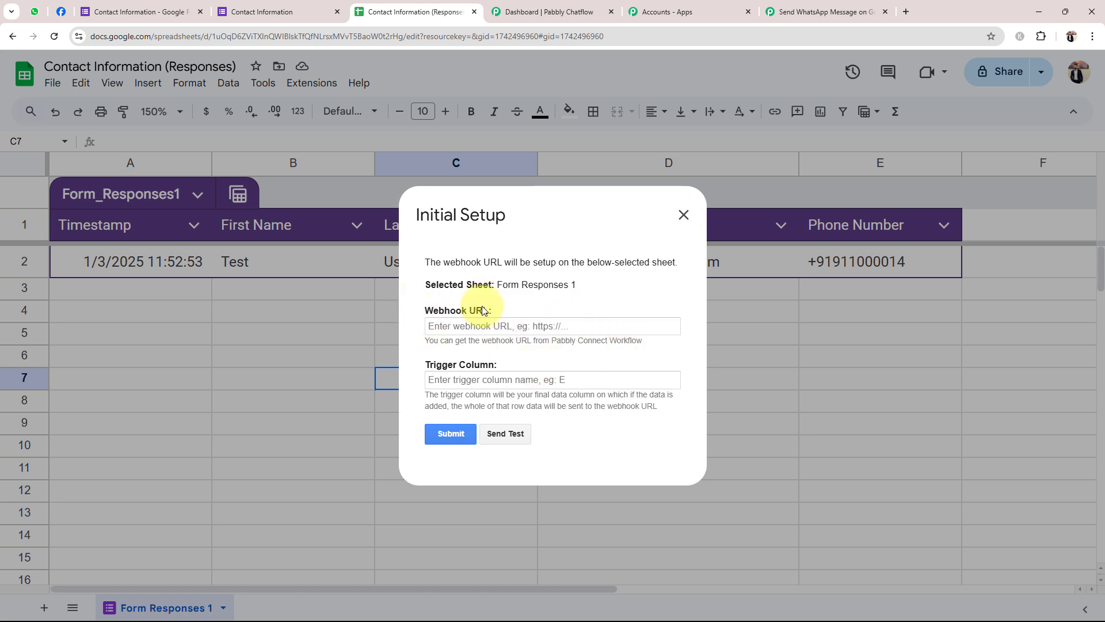
left_click(794, 9)
left_click(856, 333)
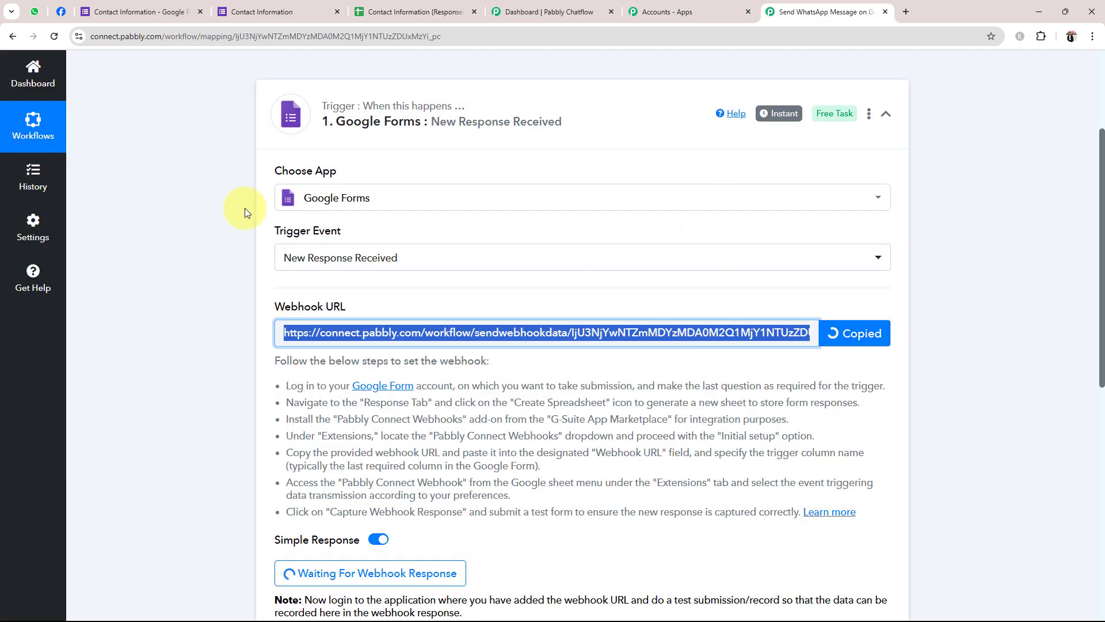
left_click(260, 12)
left_click(406, 12)
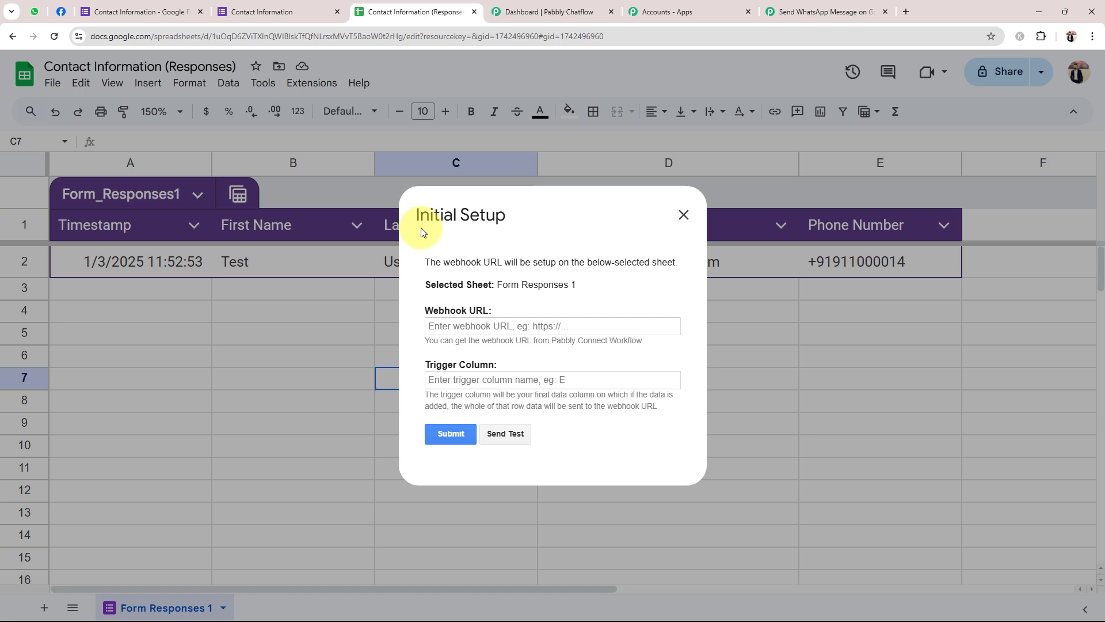
Paste the webhook URL, set trigger column E, send a test, and submit the setup
left_click(477, 327)
key("ctrl+v")
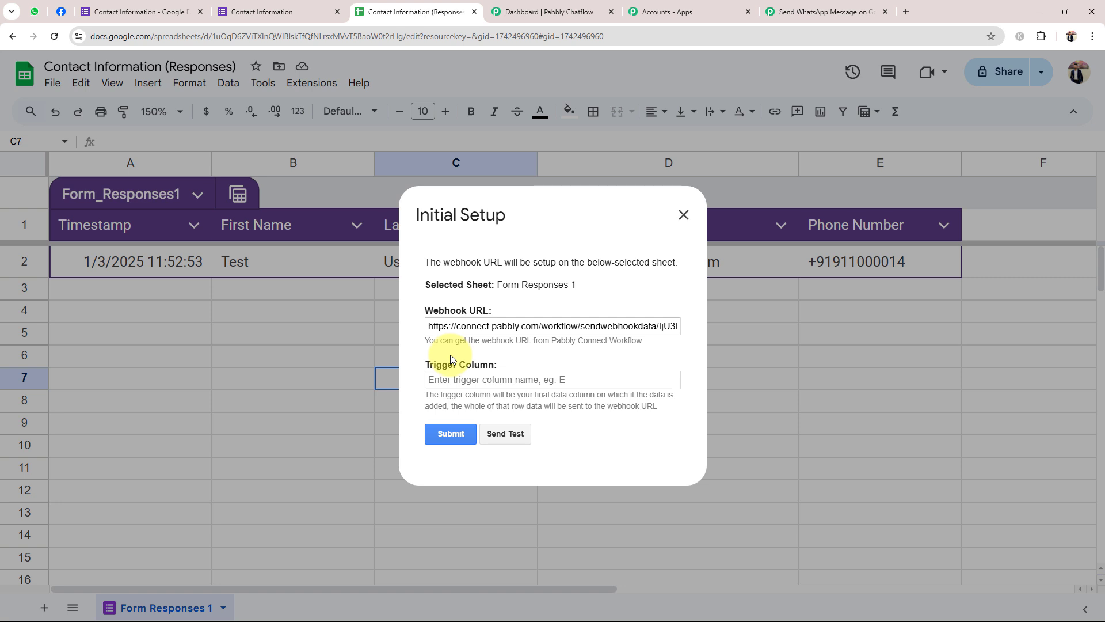
left_click(507, 379)
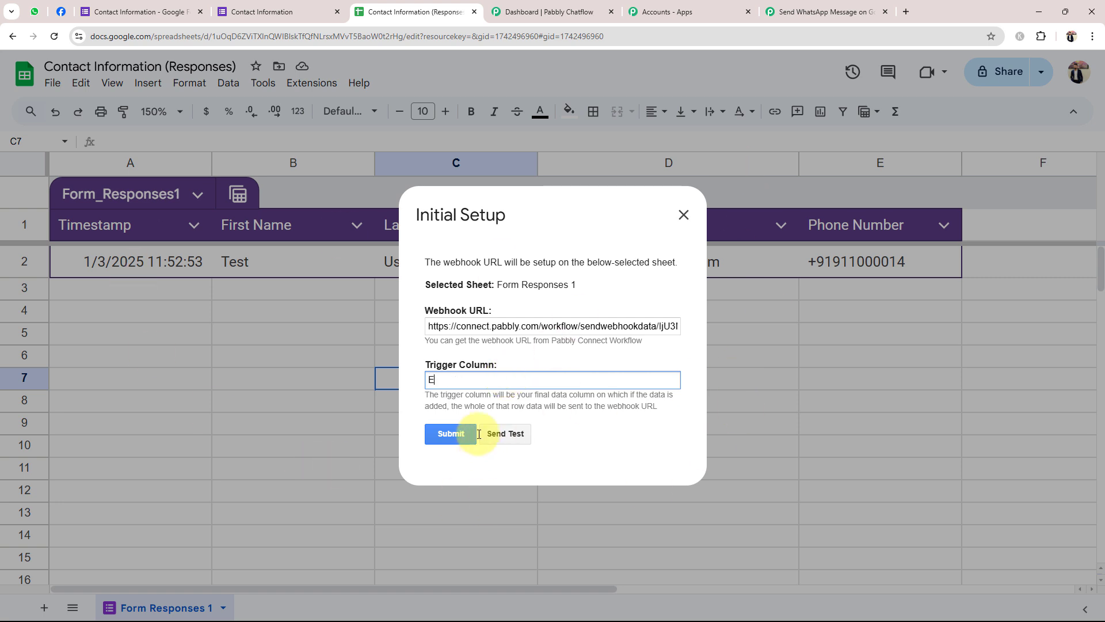
type("E")
left_click(455, 397)
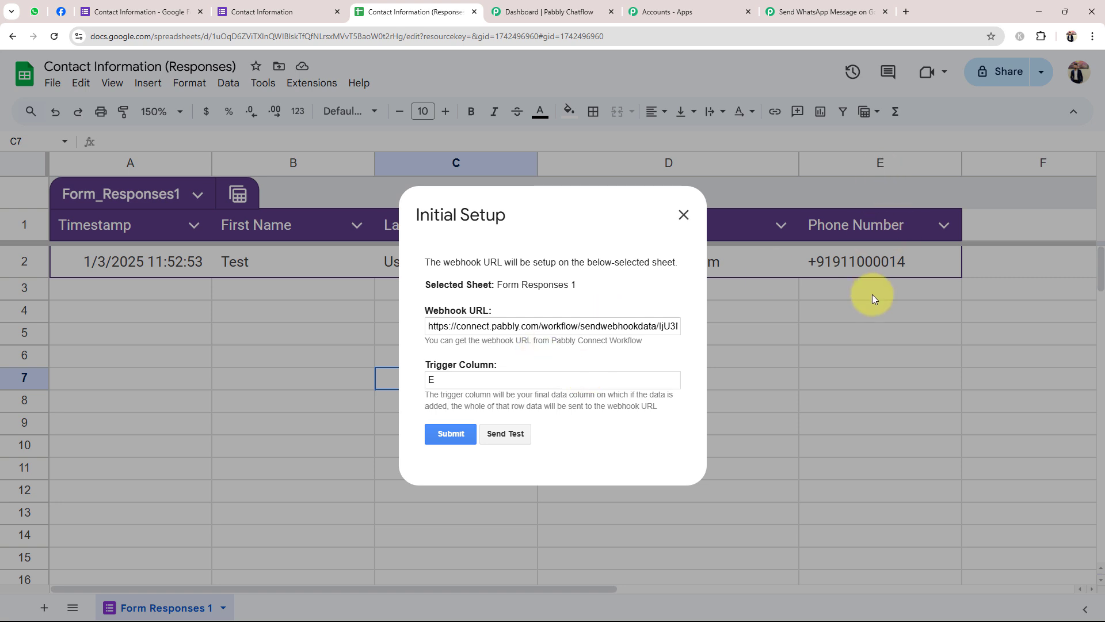
left_click(507, 438)
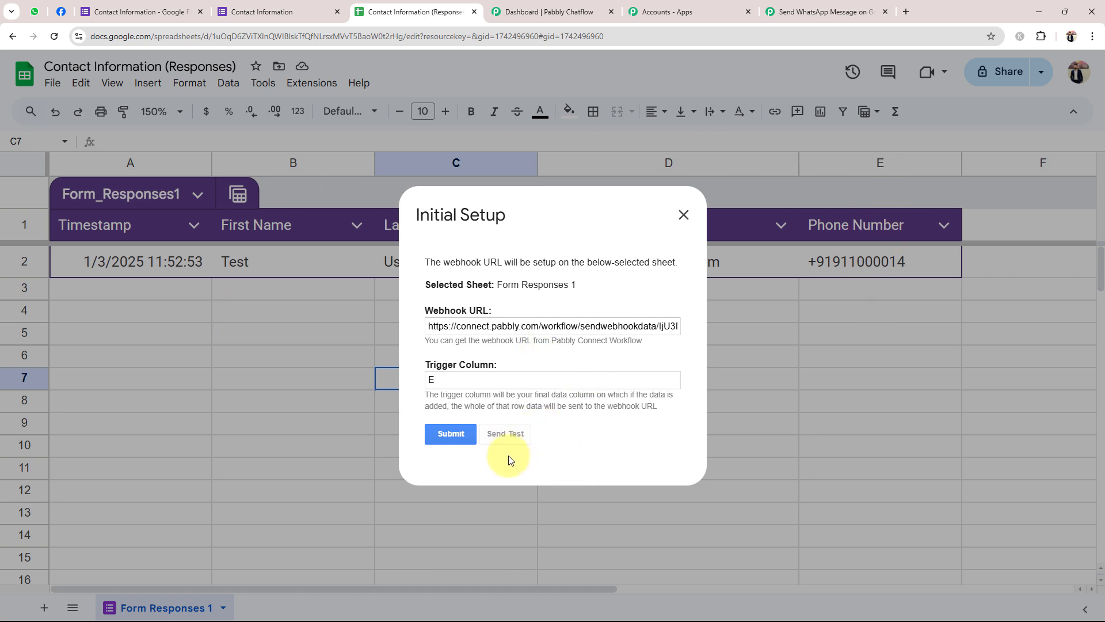
scroll(534, 386, "down", 1)
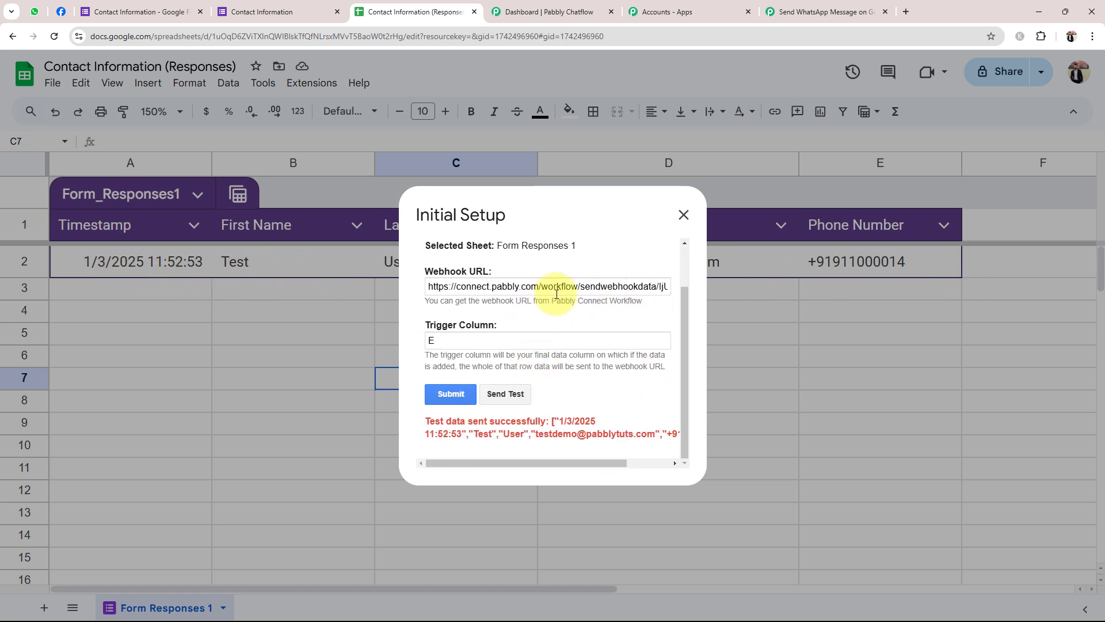
left_click(454, 396)
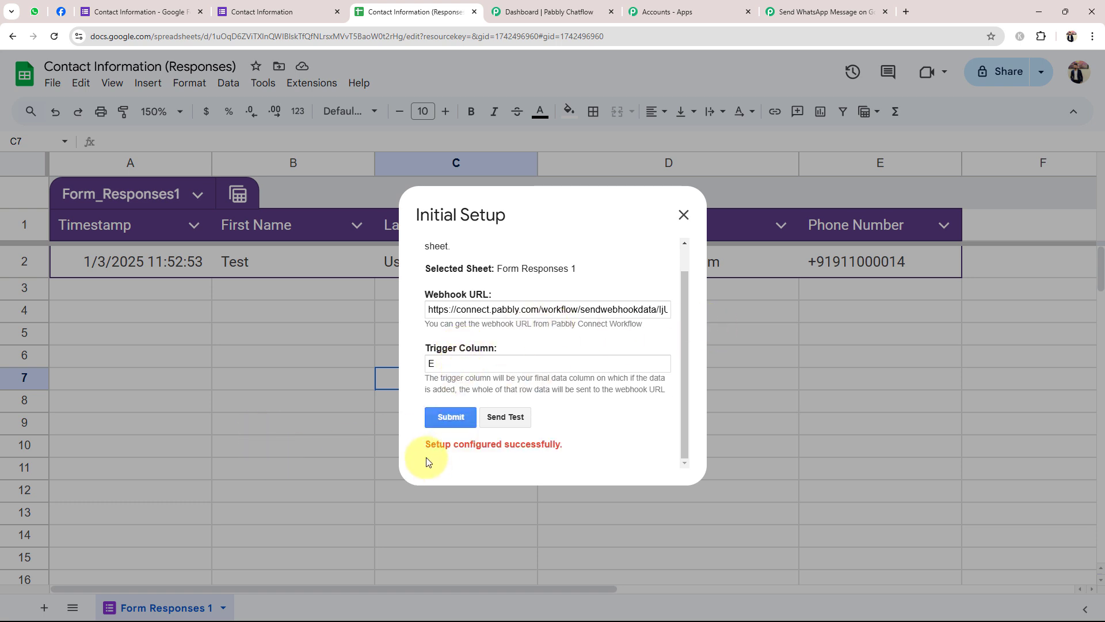
left_click_drag(426, 444, 567, 444)
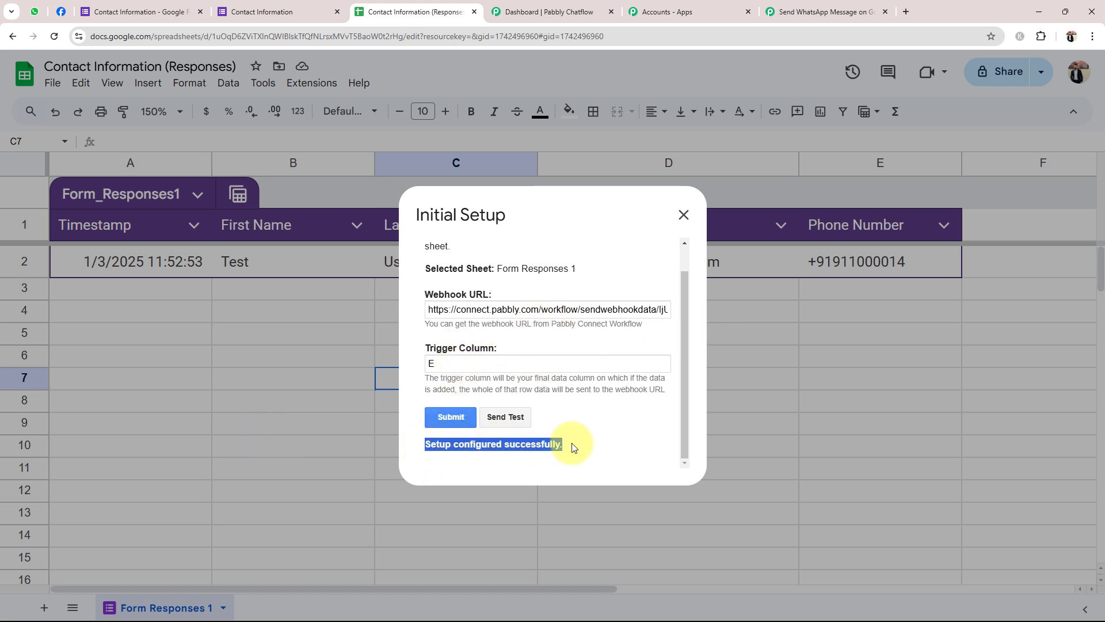
left_click(586, 435)
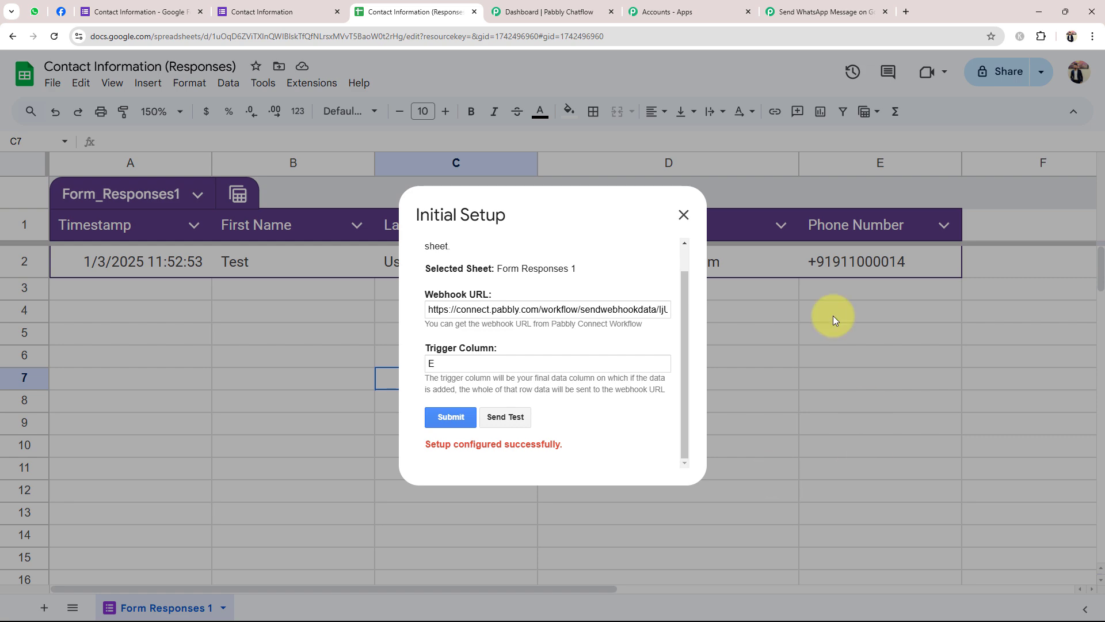
Close the setup dialog and enable Pabbly Connect Webhooks > Send On Event
left_click(684, 215)
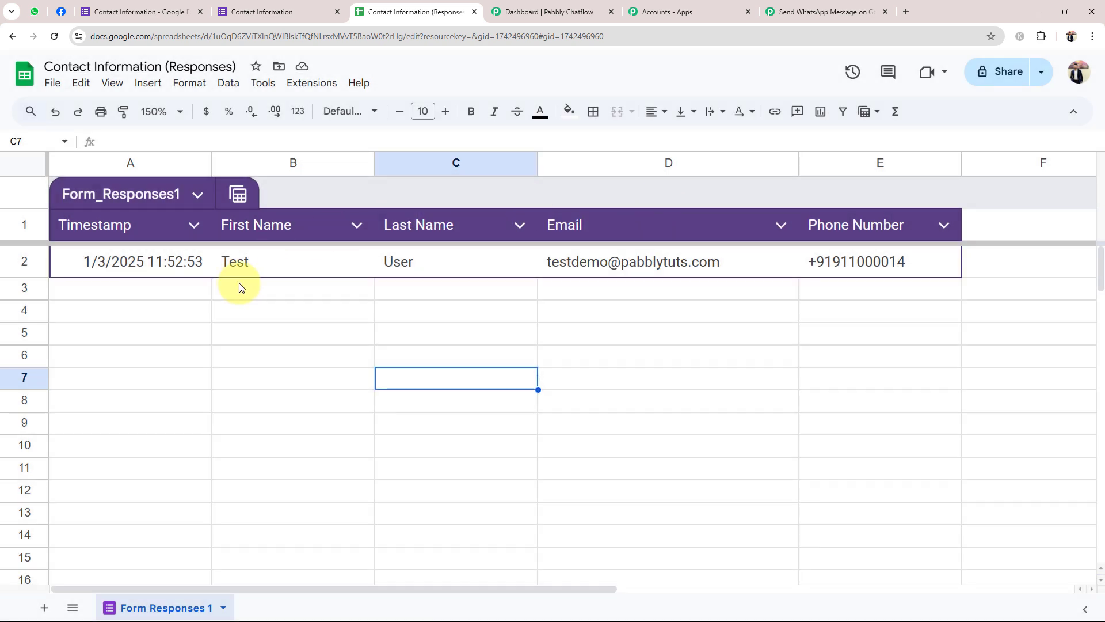
left_click(300, 84)
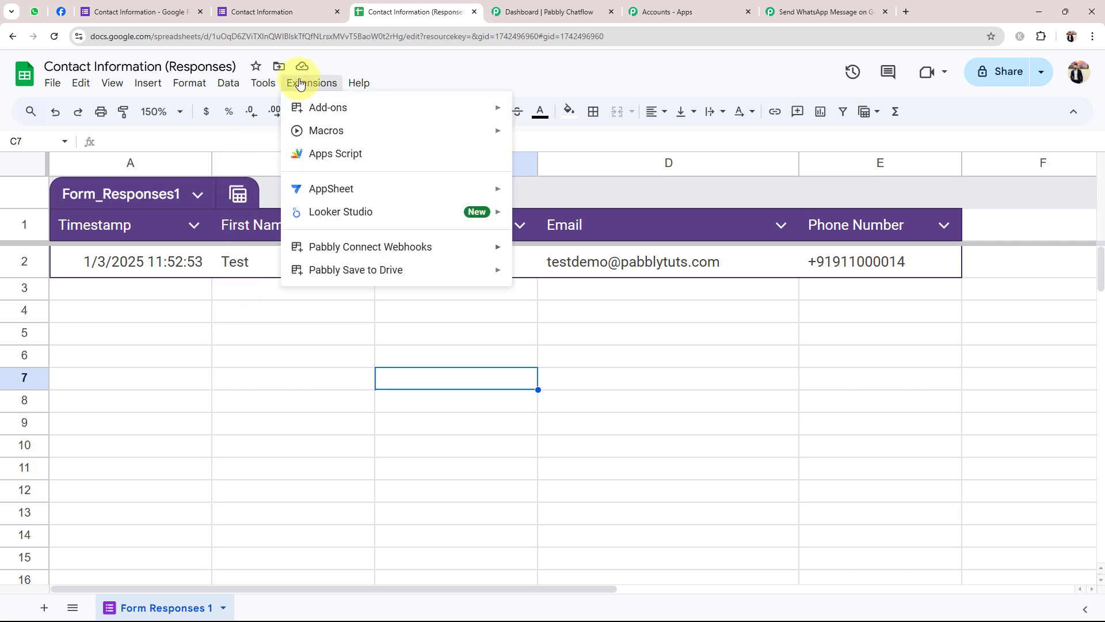
mouse_move(311, 243)
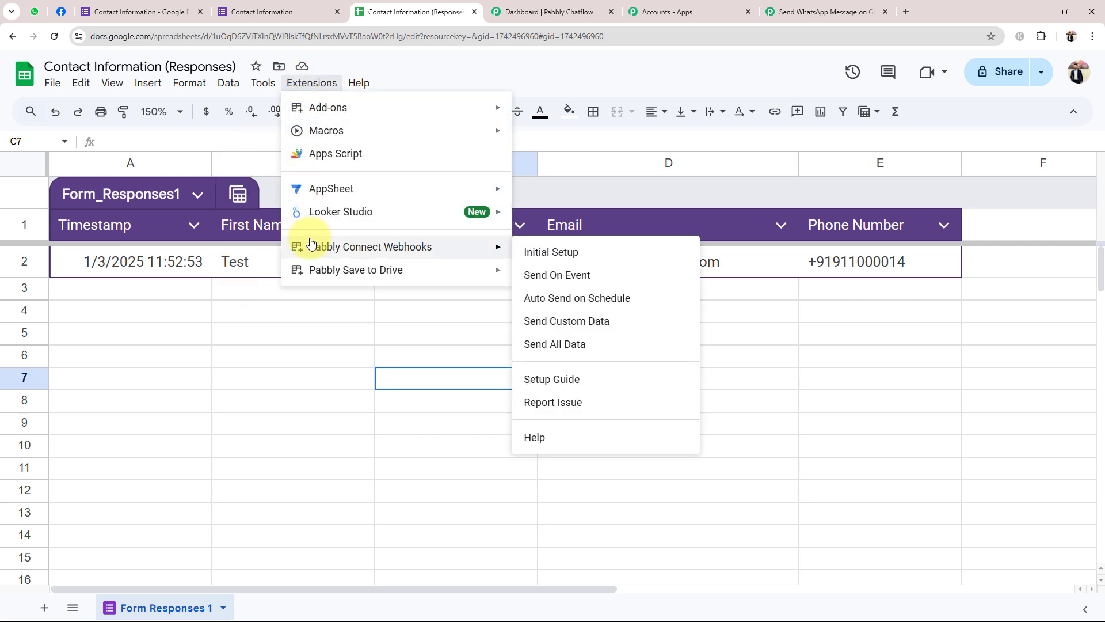
left_click(562, 280)
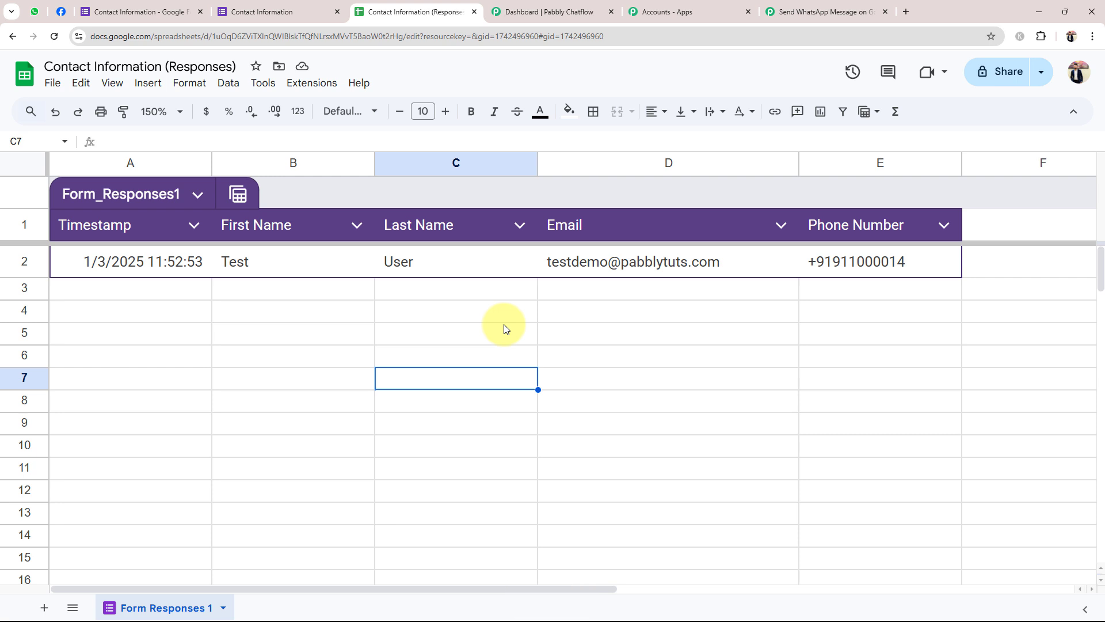
left_click(189, 297)
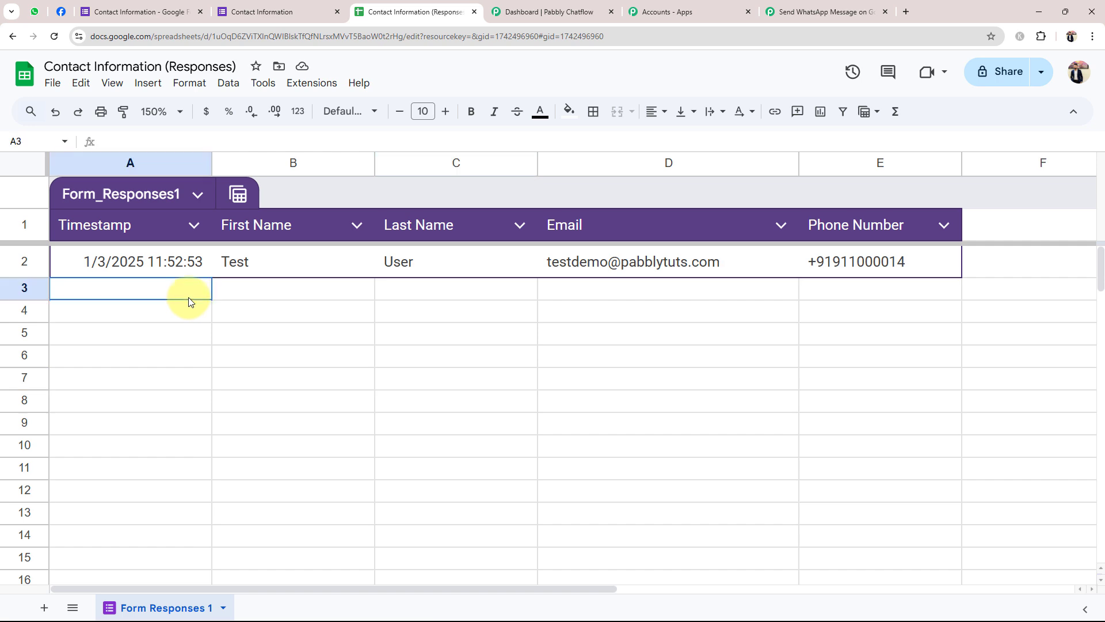
left_click(293, 297)
left_click(412, 308)
left_click(577, 294)
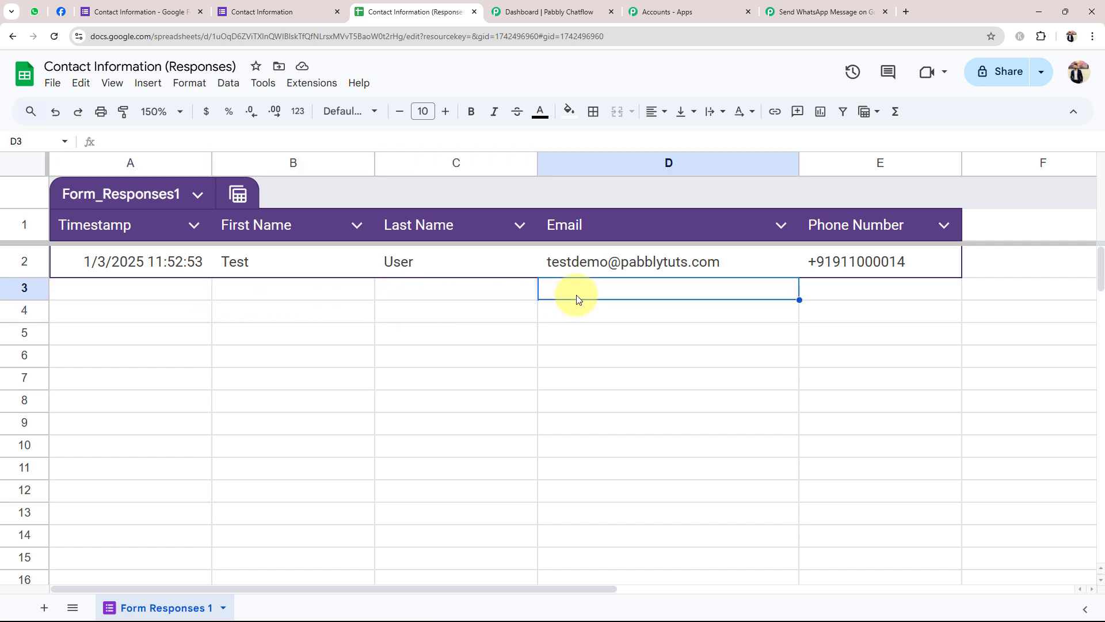
Reopen the Extensions menu to confirm Send On Event is checked
left_click(821, 3)
left_click(390, 4)
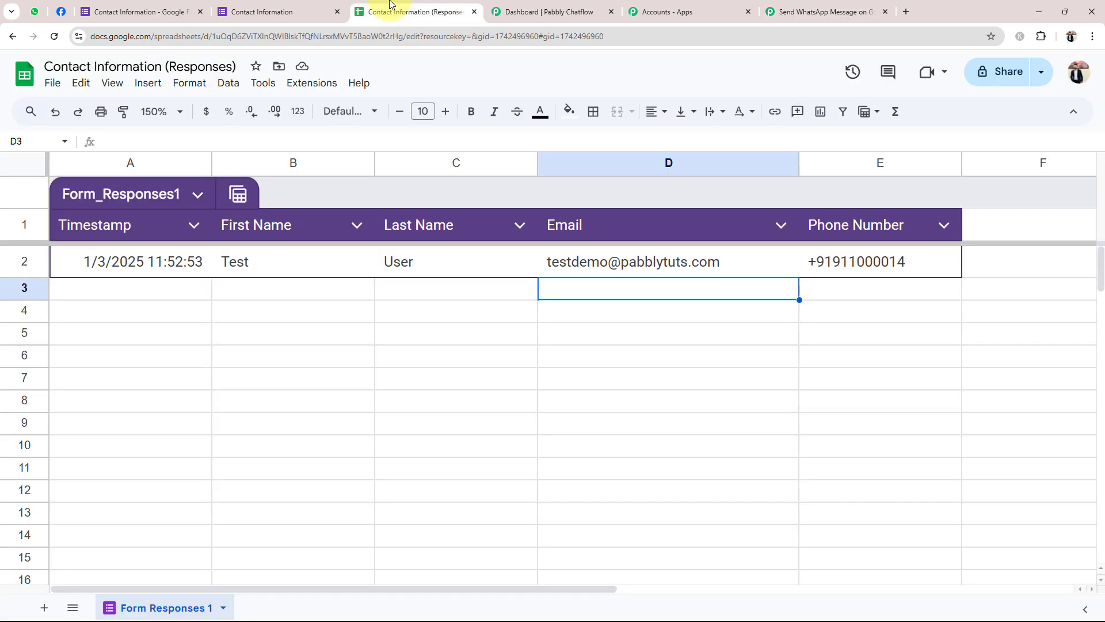
left_click(321, 83)
mouse_move(321, 245)
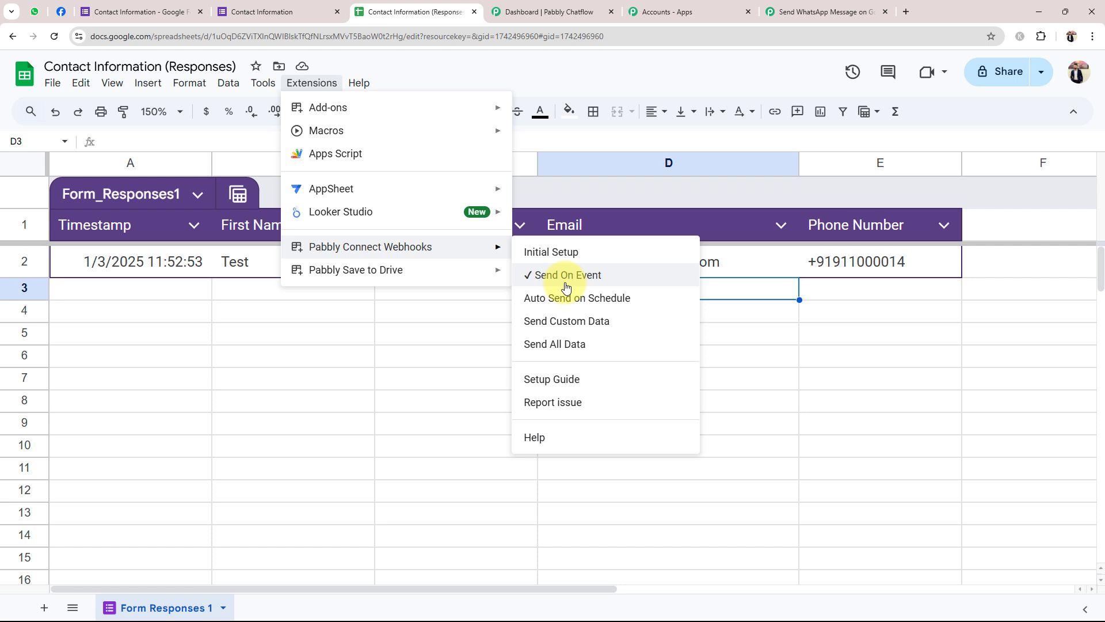
In the Response Received trigger, inspect the captured TriggerColumn E and SpreadsheetName values
left_click(432, 449)
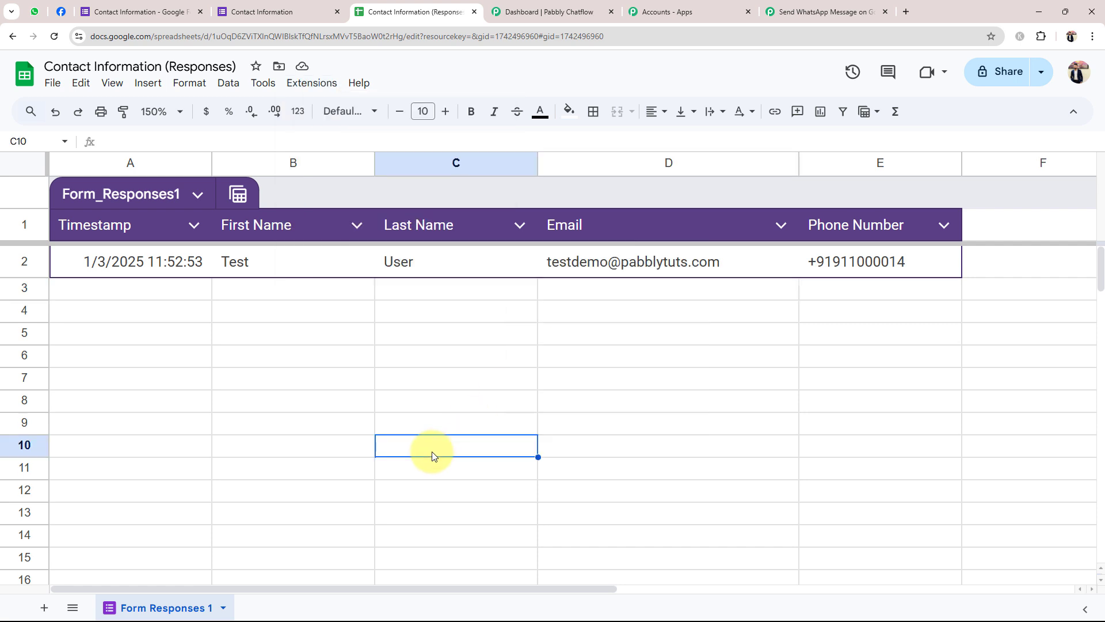
left_click(771, 10)
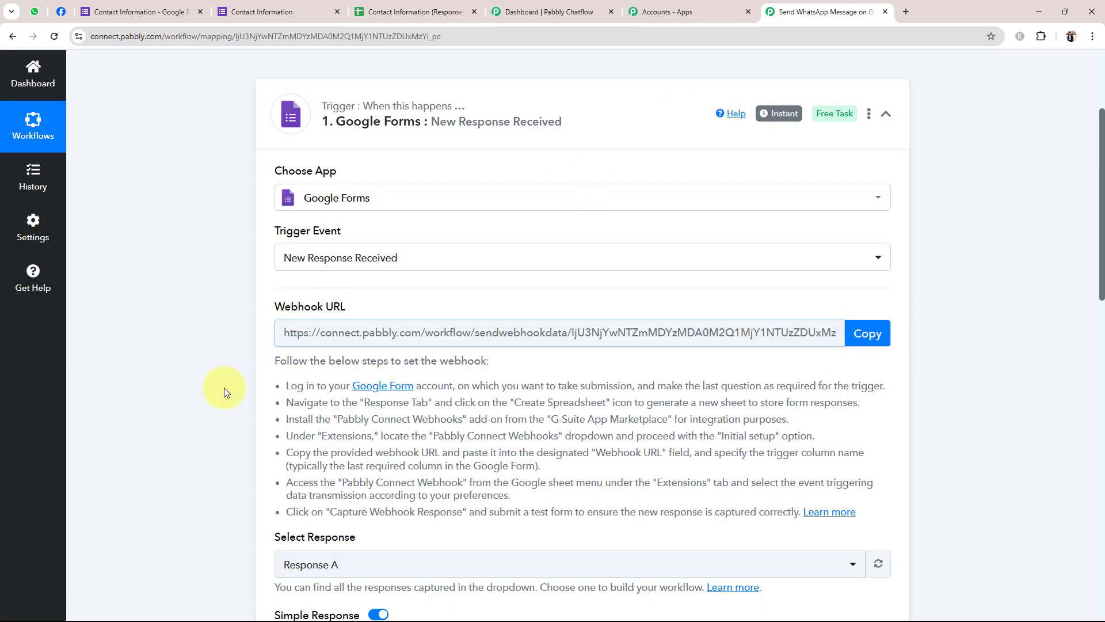
scroll(223, 388, "down", 5)
scroll(223, 388, "down", 5)
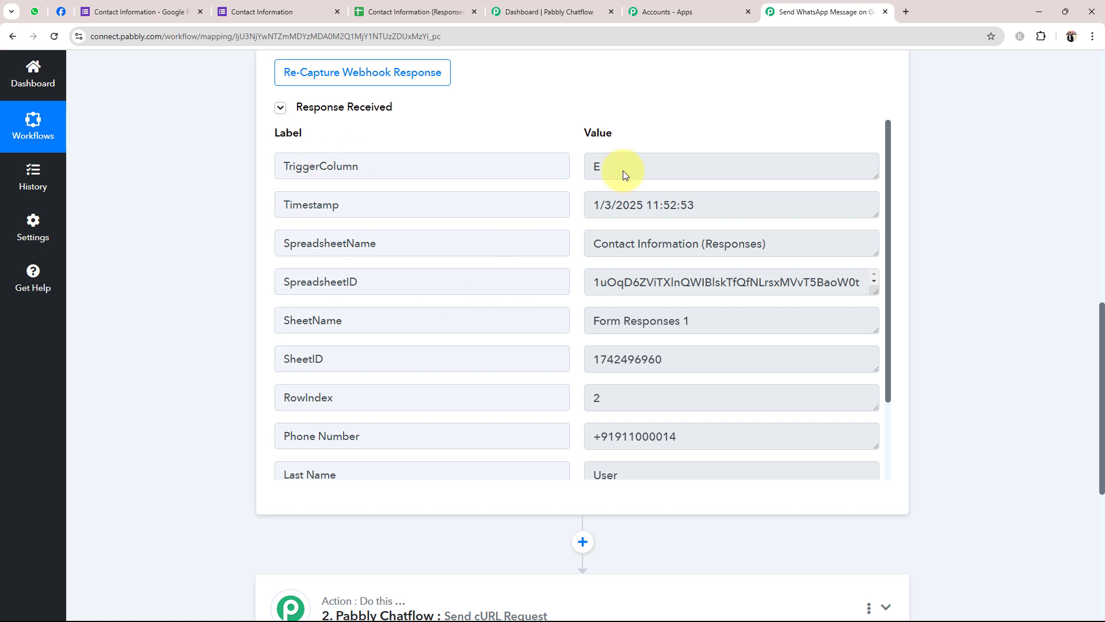
double_click(621, 168)
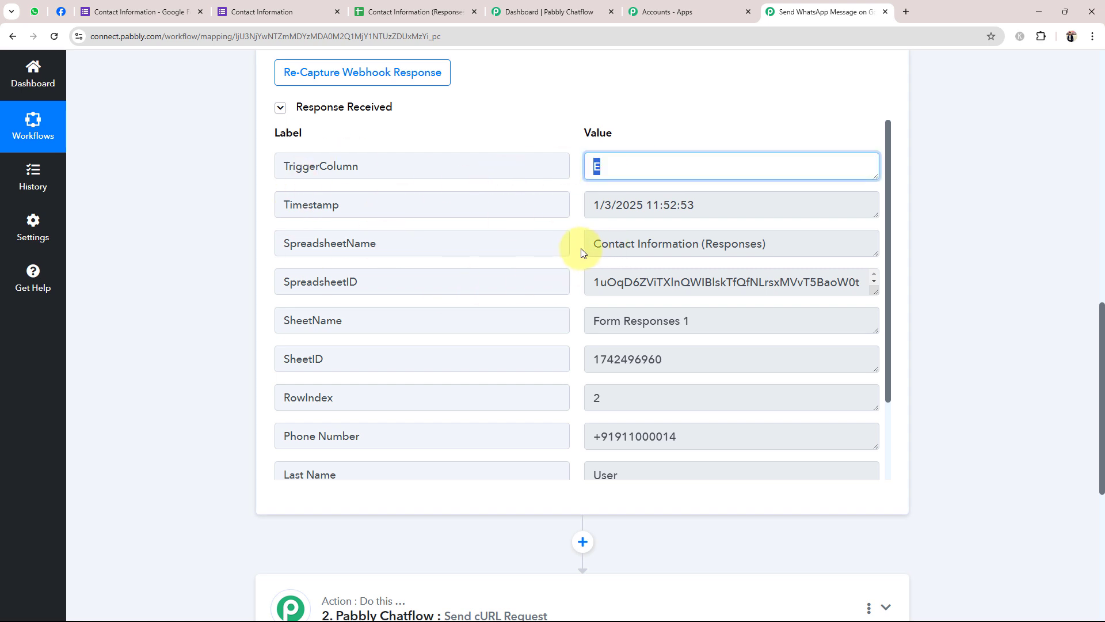
left_click_drag(587, 245, 767, 232)
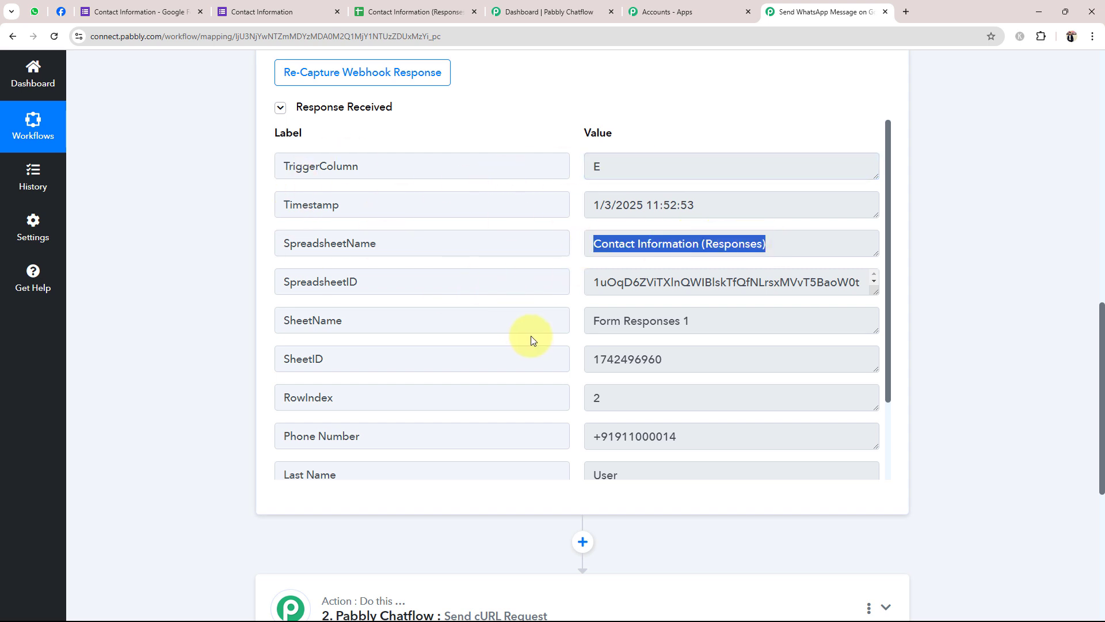
Check the captured First Name, Last Name, Phone Number and Email, then collapse the trigger
scroll(648, 346, "down", 2)
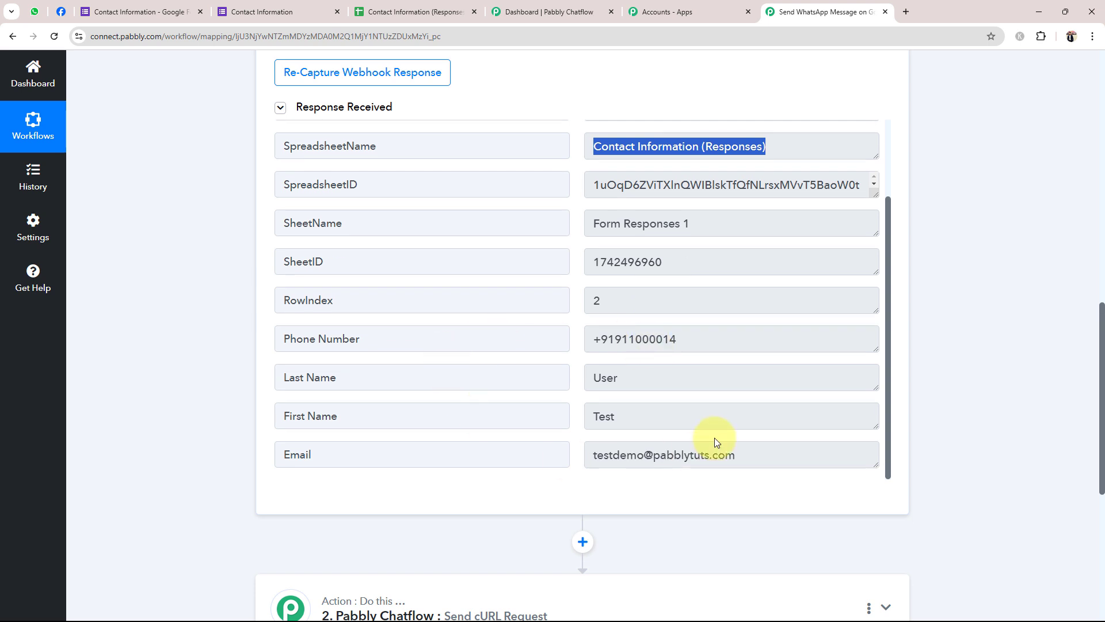
double_click(662, 415)
double_click(656, 378)
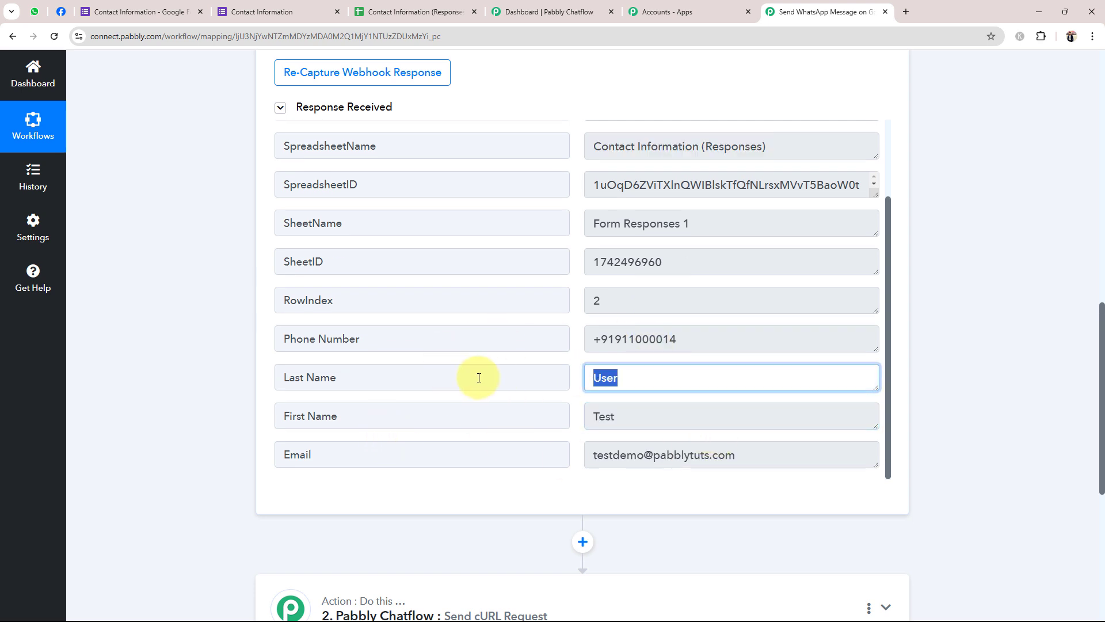
double_click(671, 339)
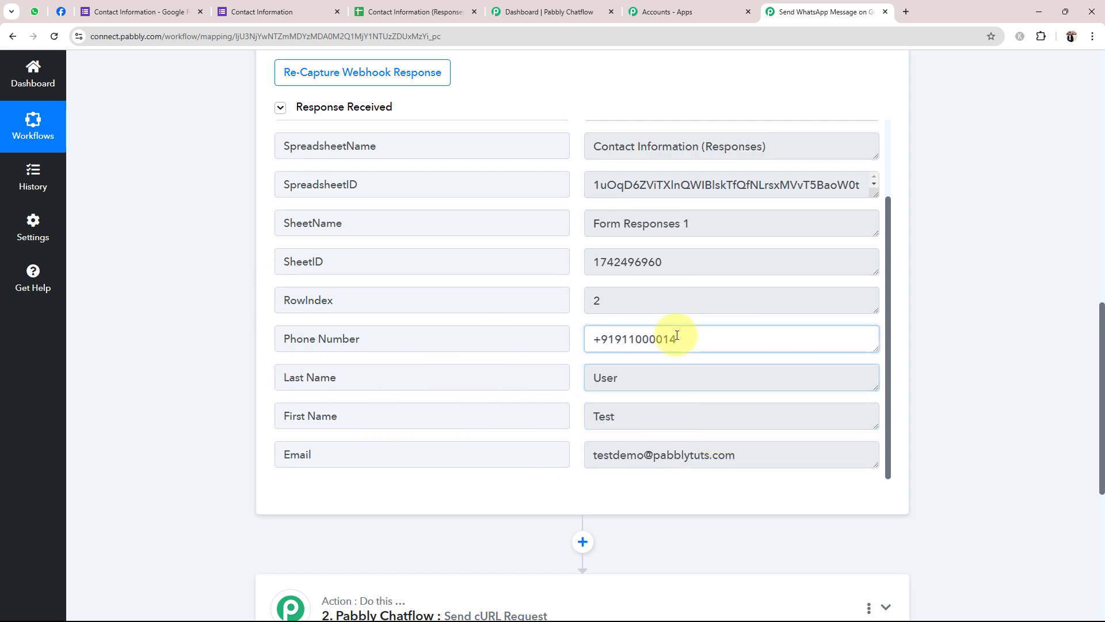
double_click(779, 449)
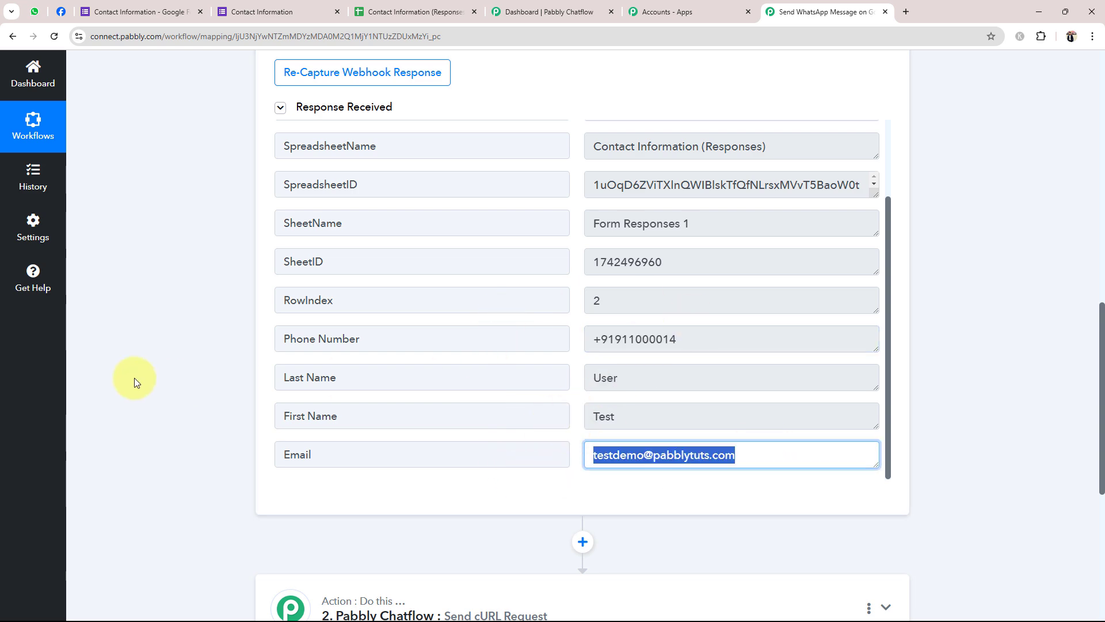
scroll(136, 382, "up", 15)
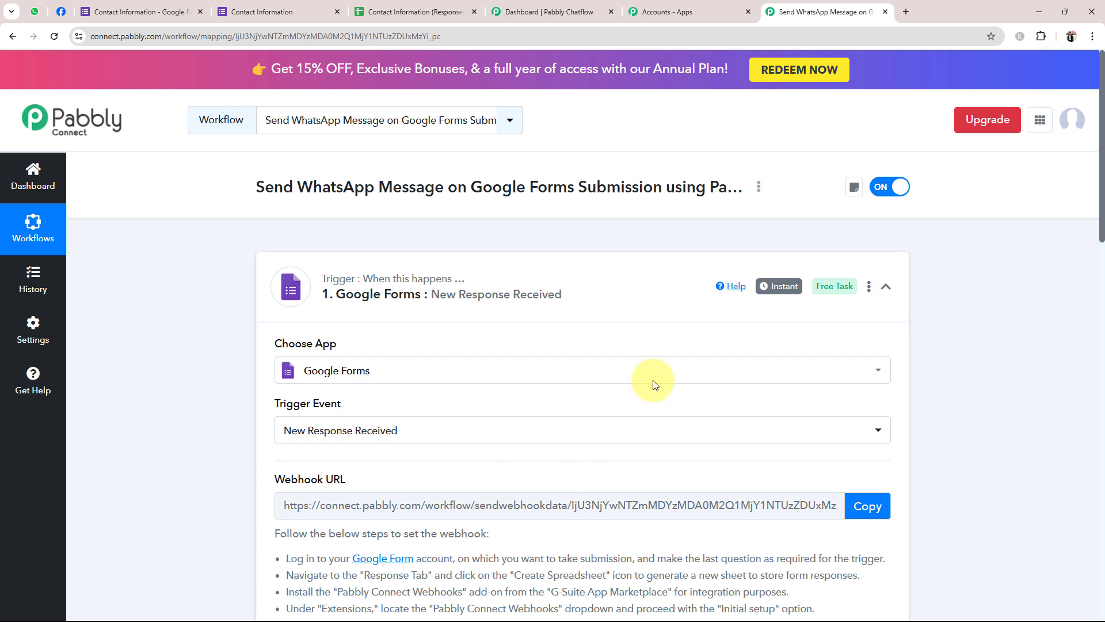
left_click(637, 295)
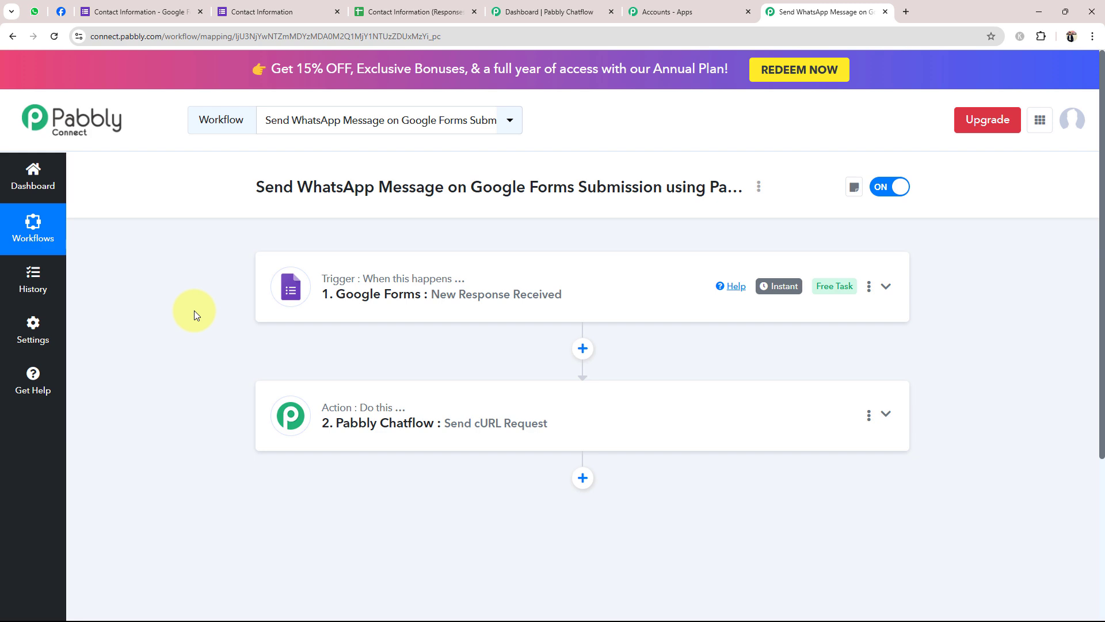
Expand the Chatflow Send cURL Request action and add a new connection, Pabbly Chatflow #4
left_click(402, 402)
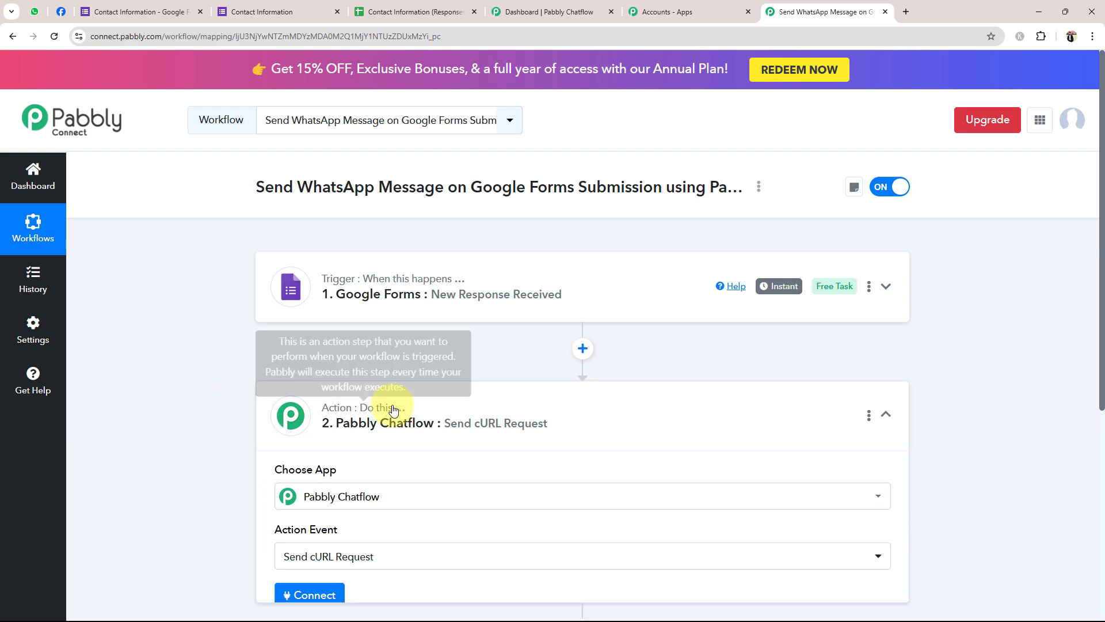
scroll(309, 505, "down", 3)
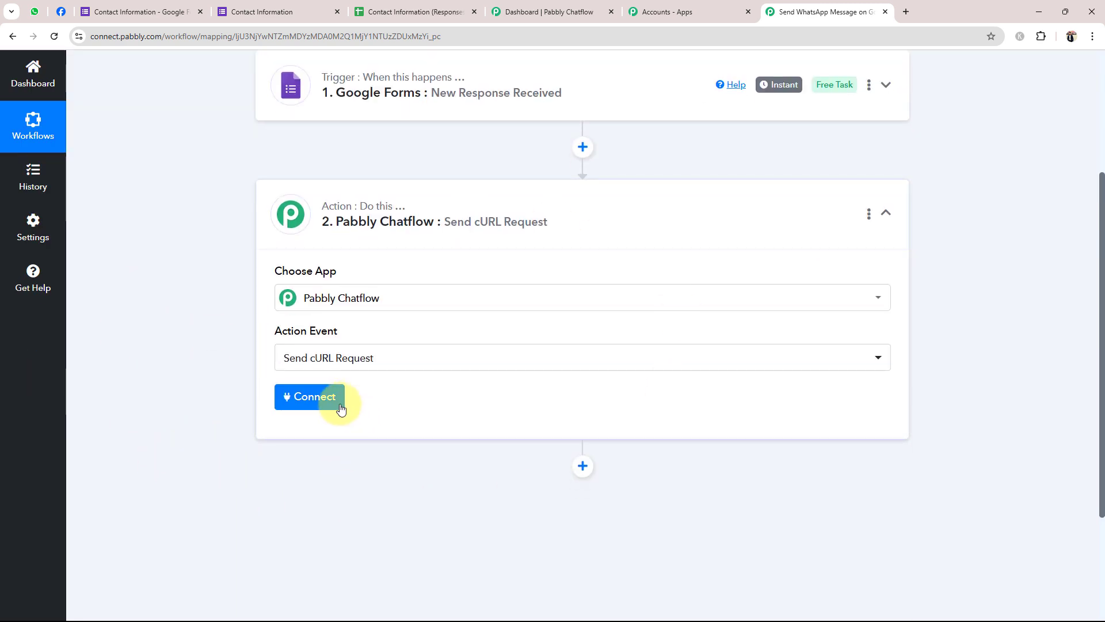
left_click(328, 403)
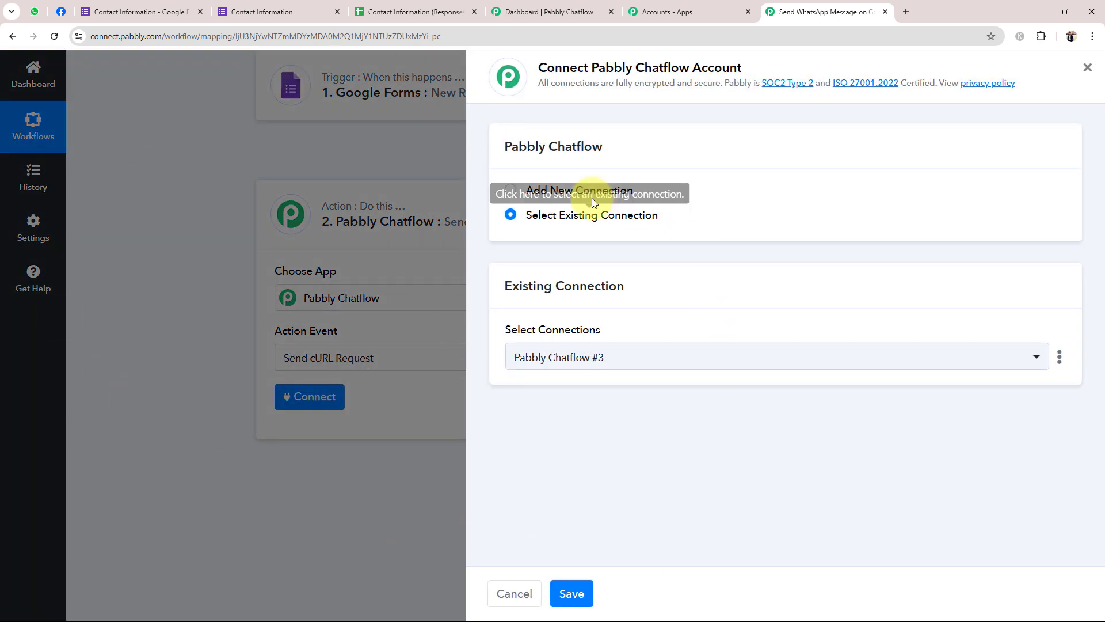
left_click(509, 190)
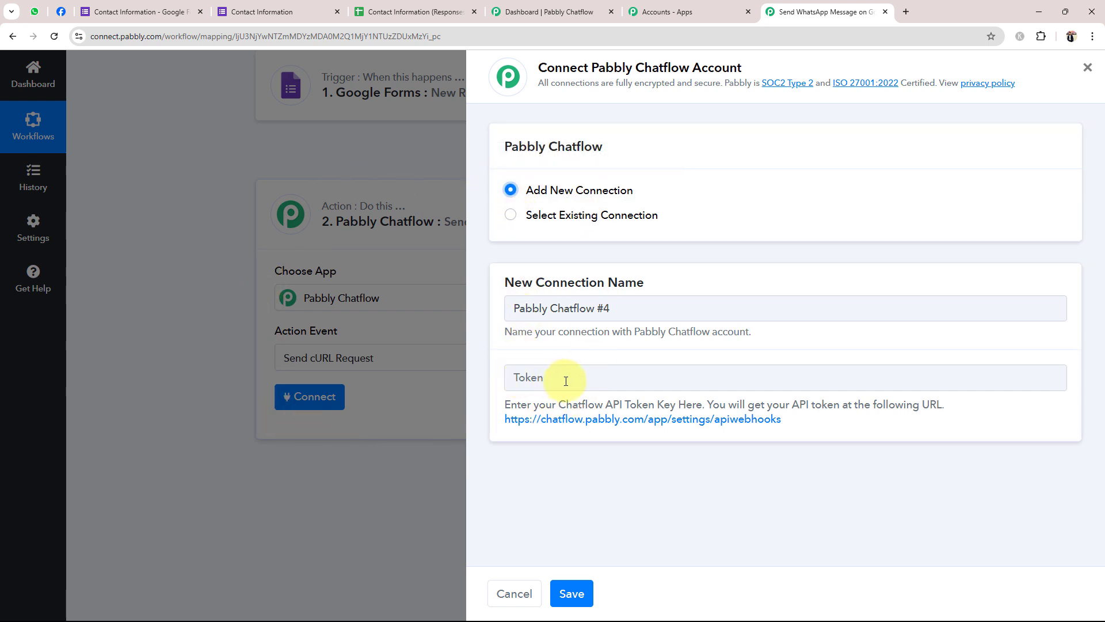
Copy the API token from Chatflow's Settings > API & Webhooks page
left_click(535, 18)
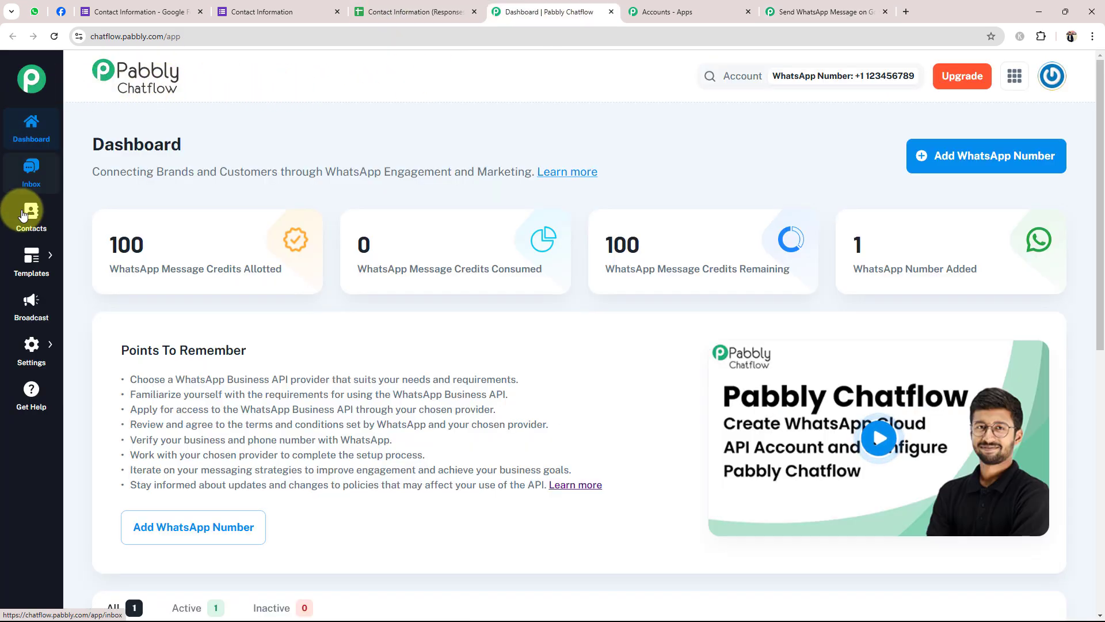
left_click(30, 346)
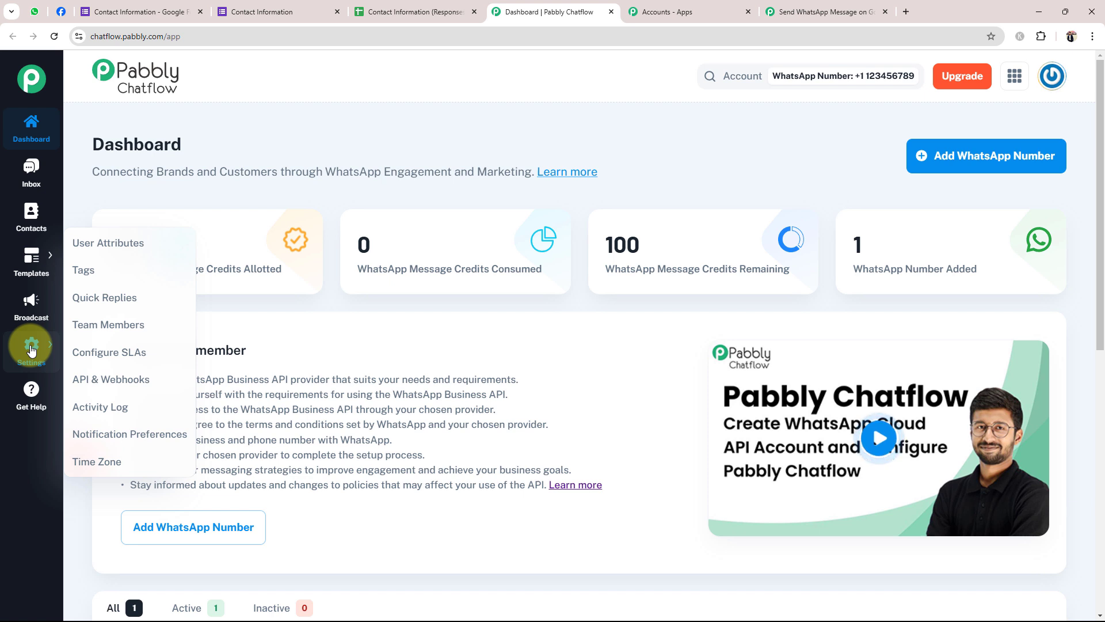
left_click(101, 379)
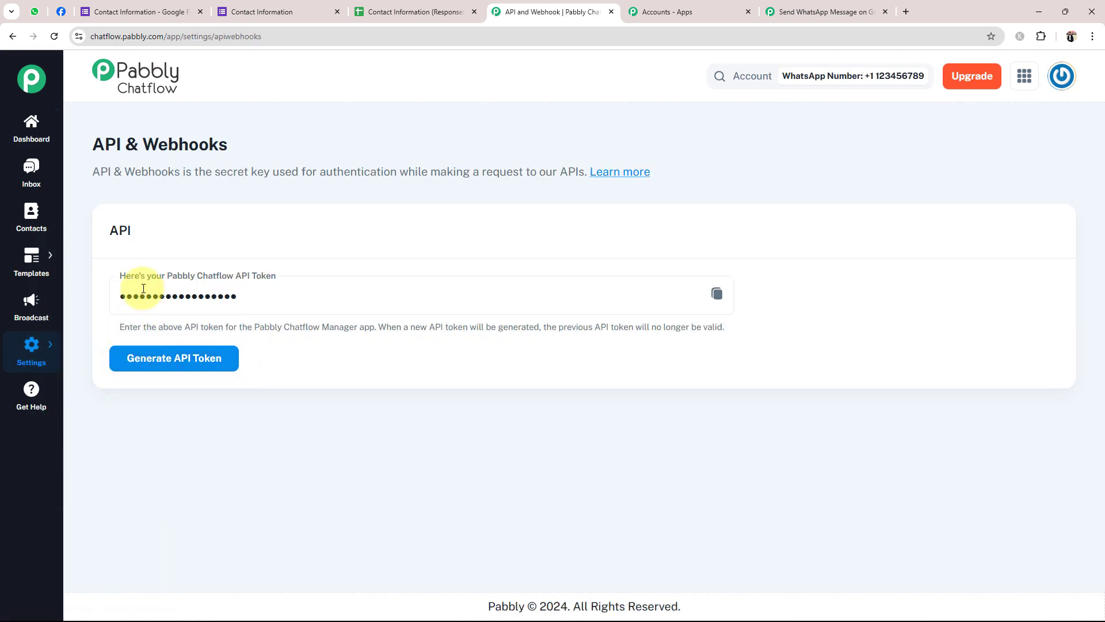
left_click(717, 293)
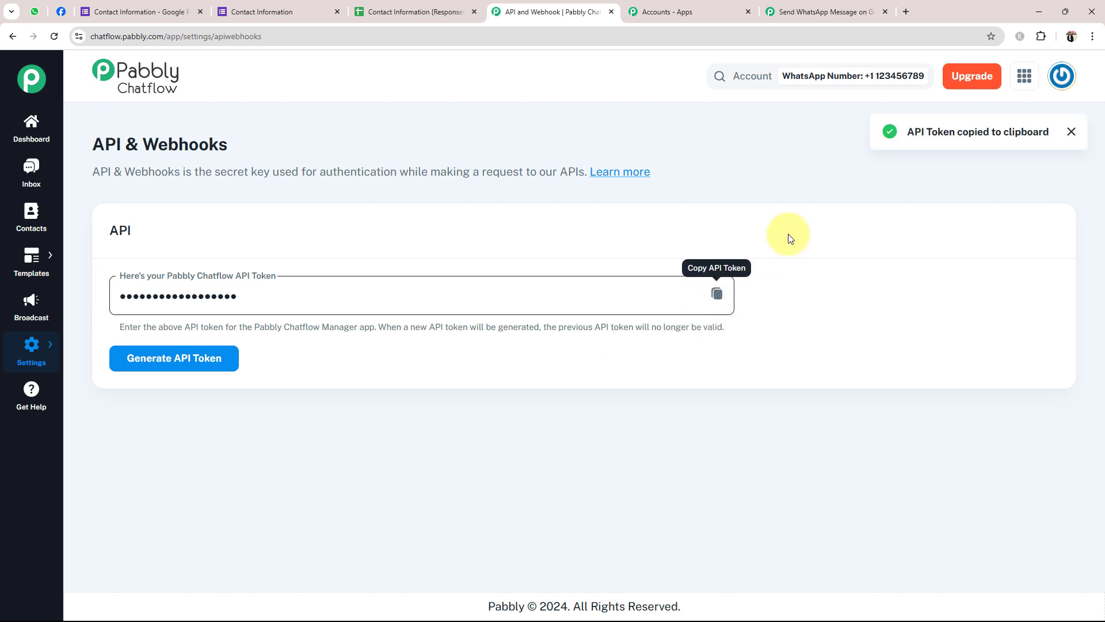
left_click(771, 11)
Paste the Chatflow API token into the connection's Token field and save it
left_click(545, 378)
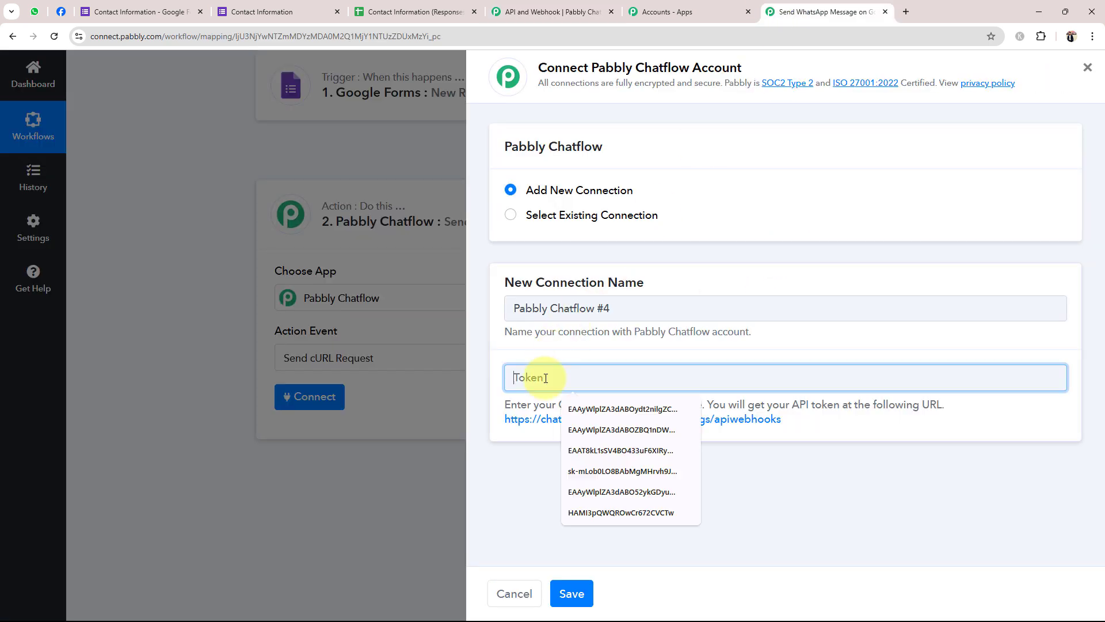
key("ctrl+v")
left_click(572, 593)
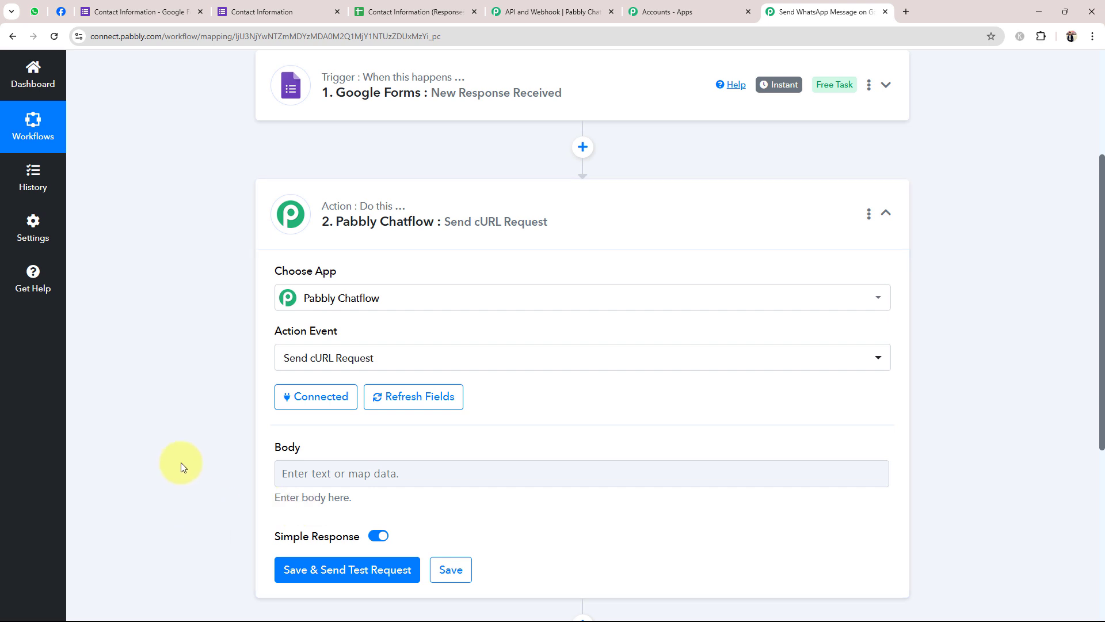
scroll(181, 462, "down", 1)
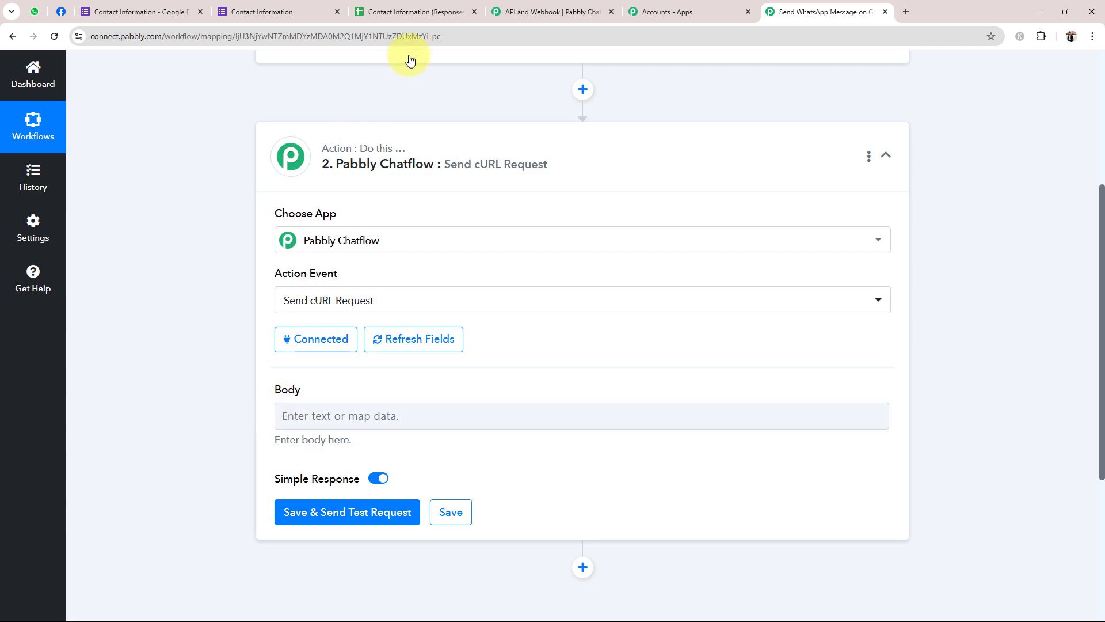
left_click(556, 11)
View the Chatflow dashboard, compare Add WhatsApp Number with Meta's API Setup, then close the form
left_click(31, 128)
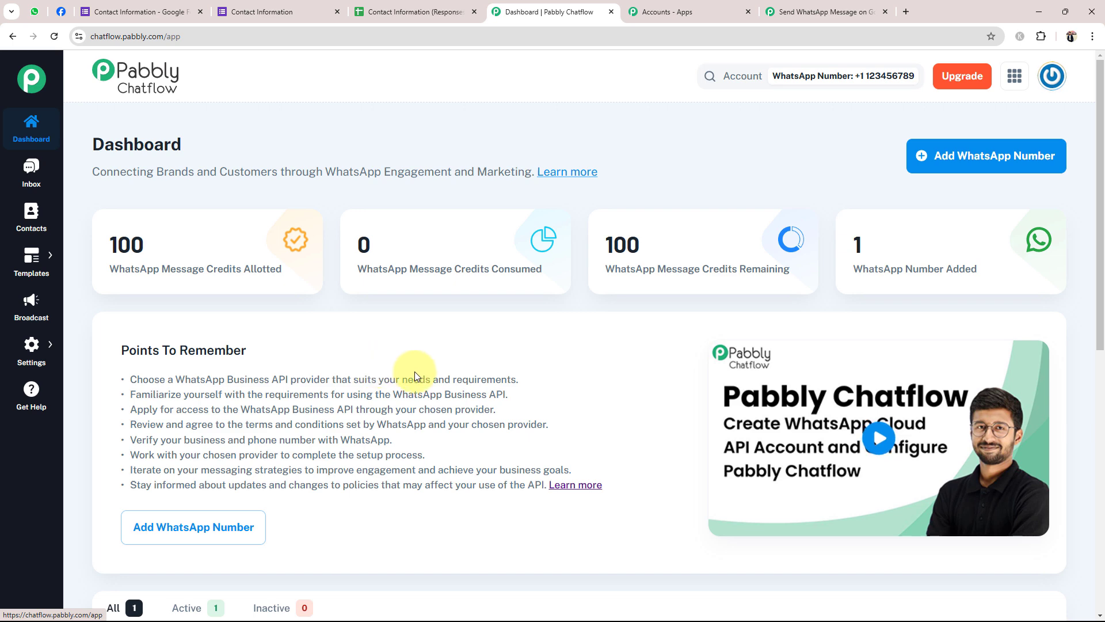
left_click(985, 163)
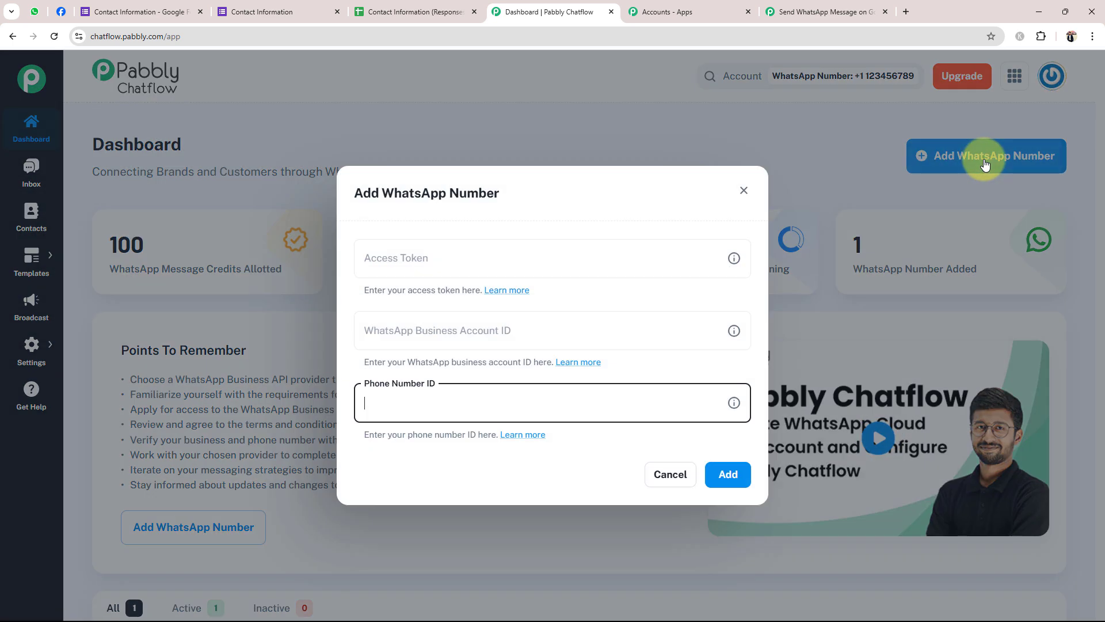
left_click(355, 213)
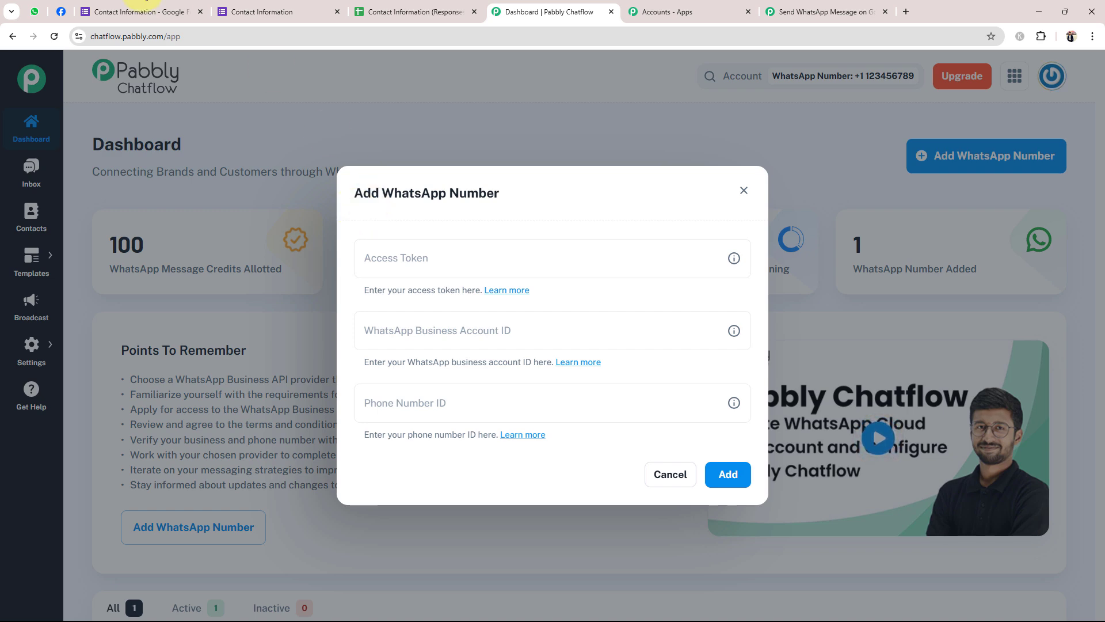
left_click(60, 12)
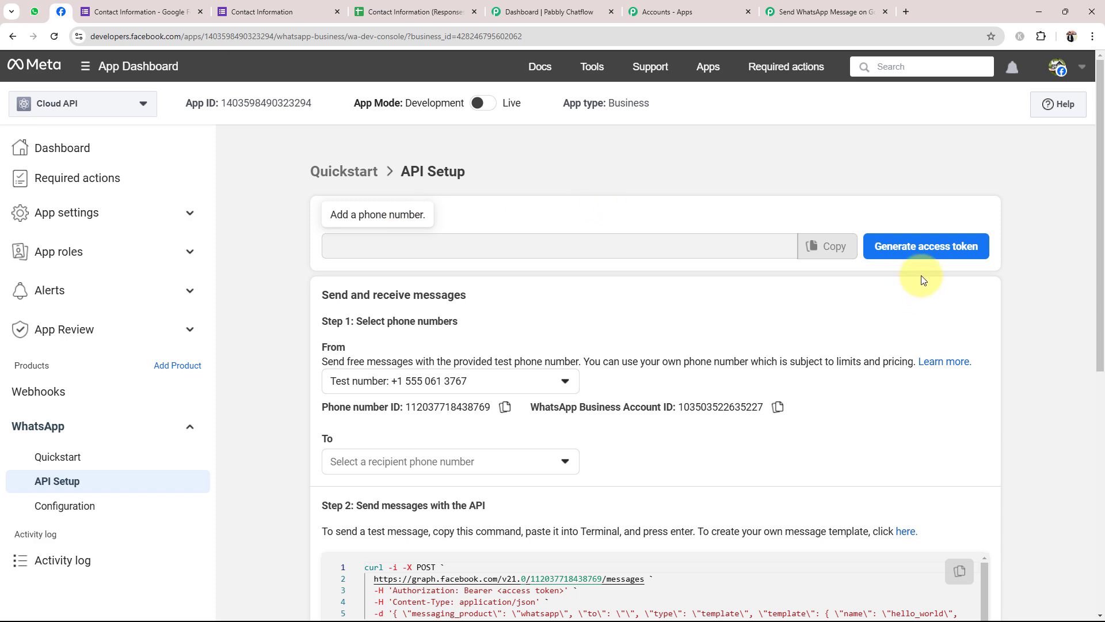
left_click(806, 10)
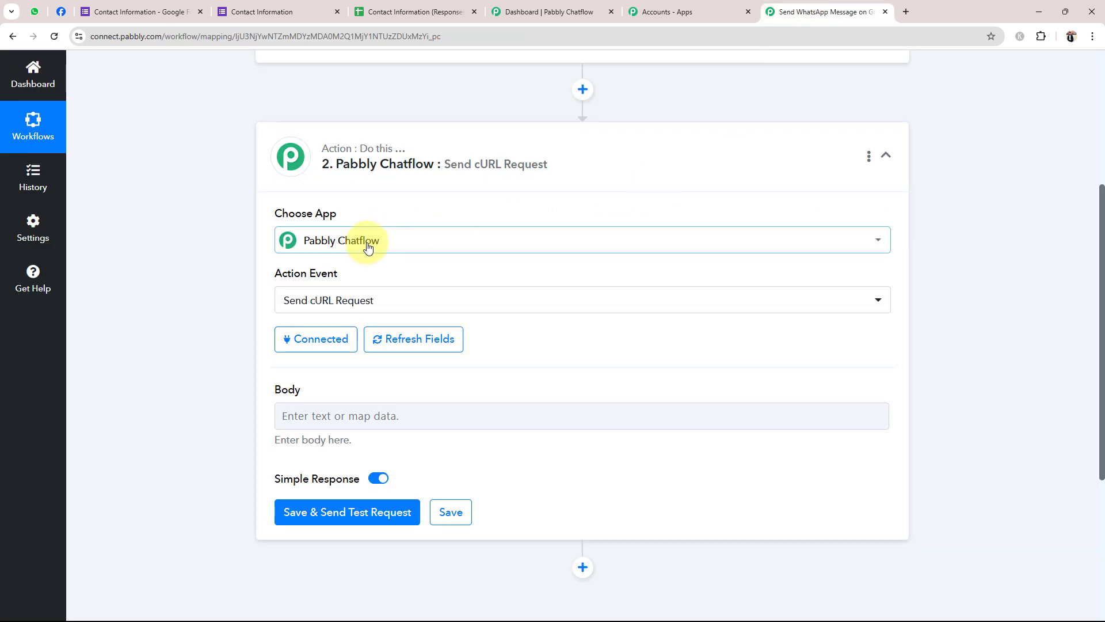
left_click(639, 11)
left_click(544, 12)
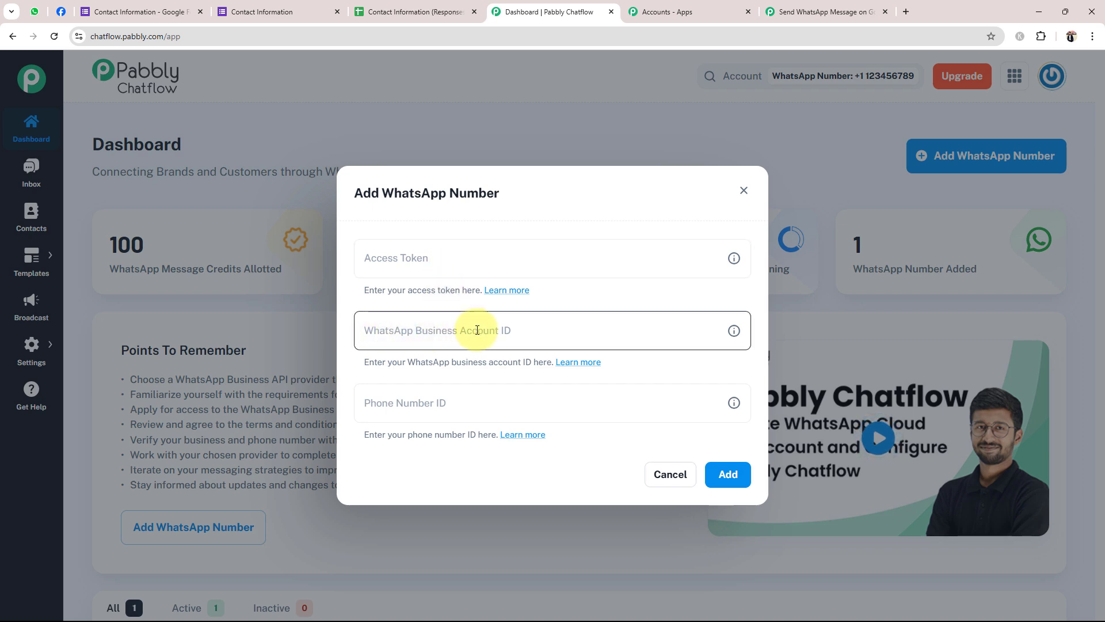
left_click(60, 12)
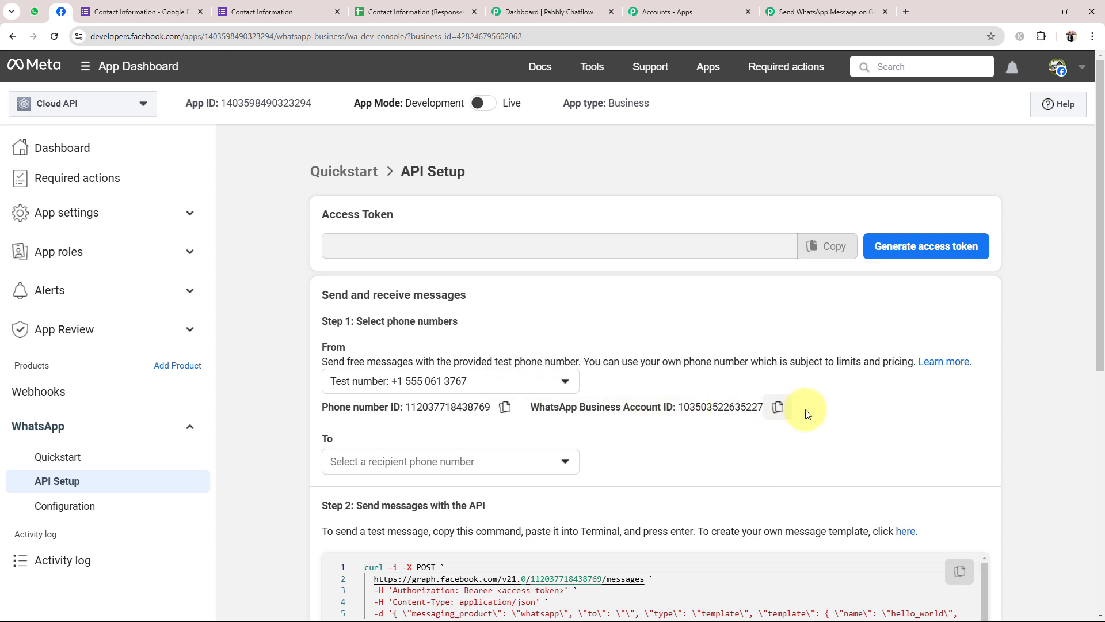
left_click(509, 12)
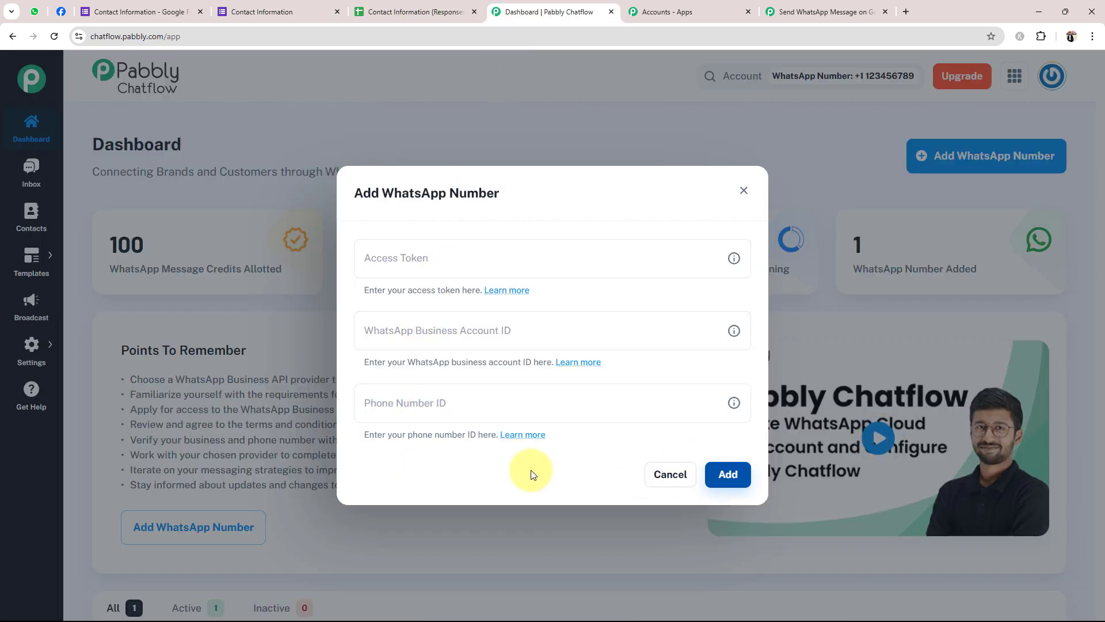
left_click(743, 190)
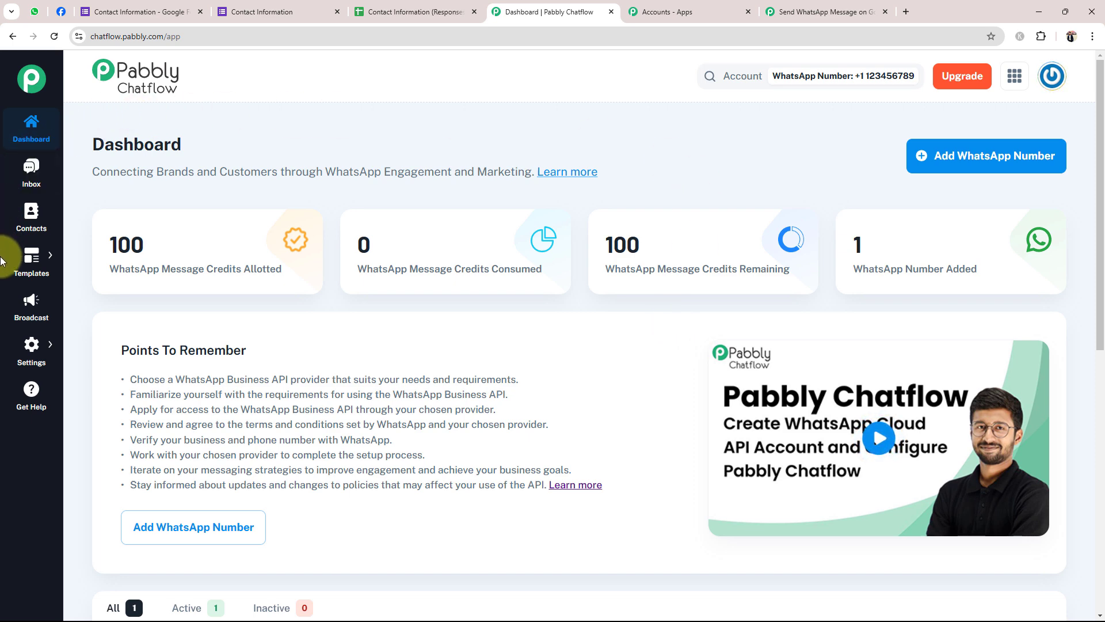
From the Templates List, start a new Marketing template named TEST
mouse_move(29, 256)
left_click(144, 255)
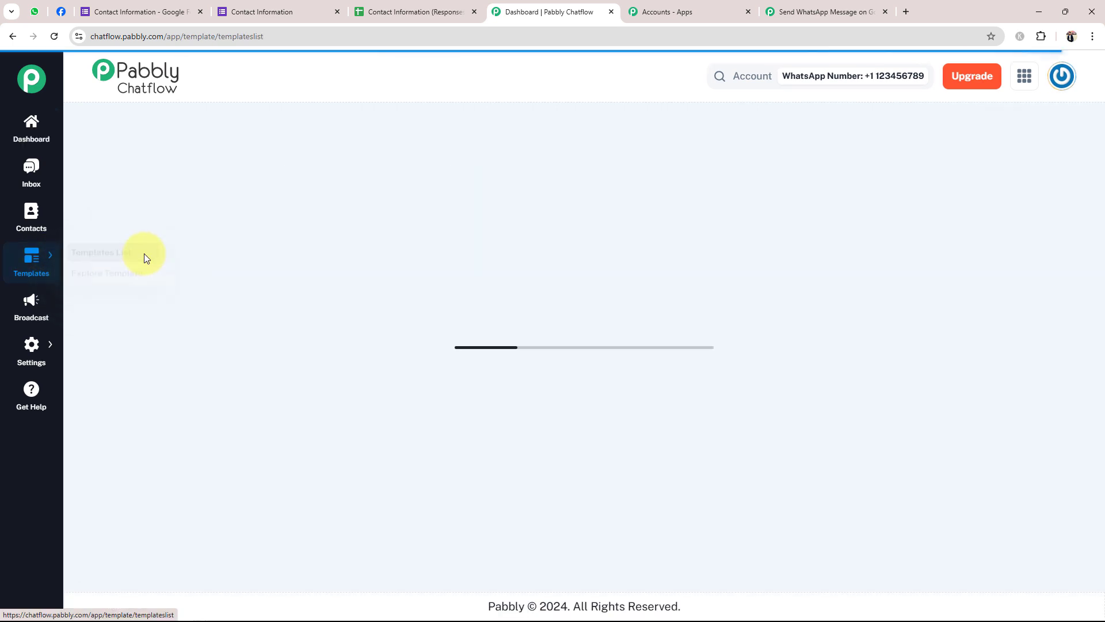
left_click(986, 153)
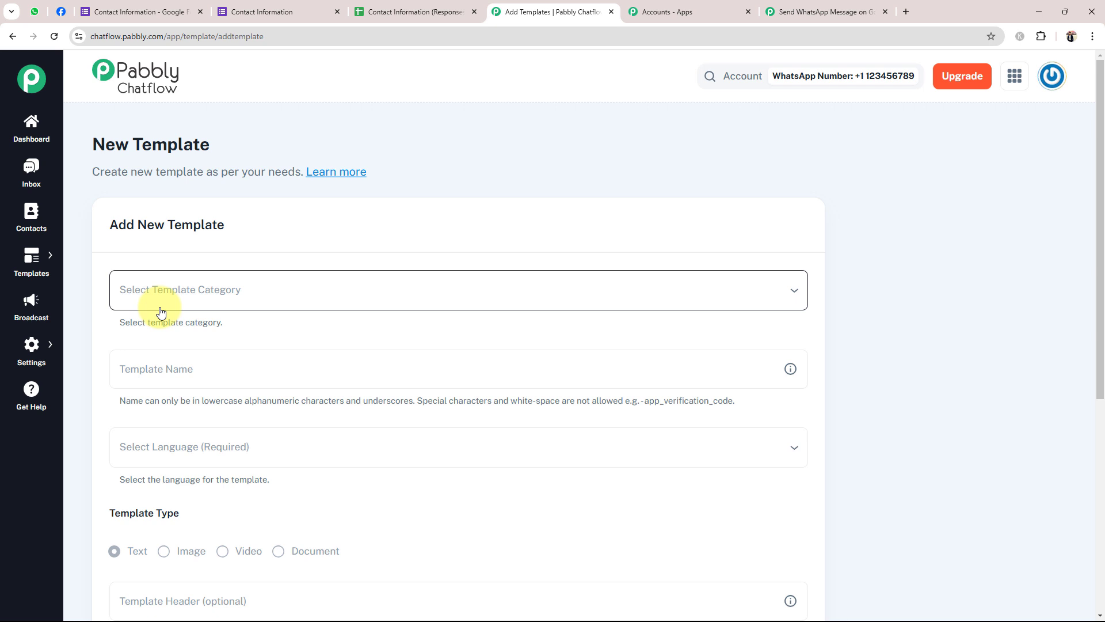
scroll(160, 312, "down", 1)
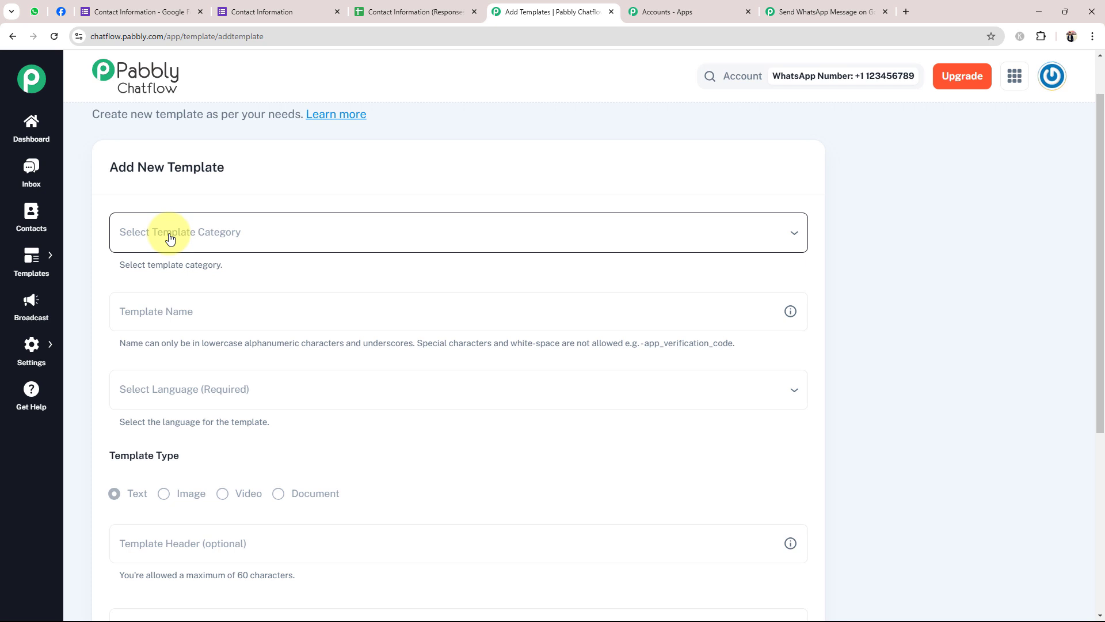
left_click(170, 237)
left_click(139, 272)
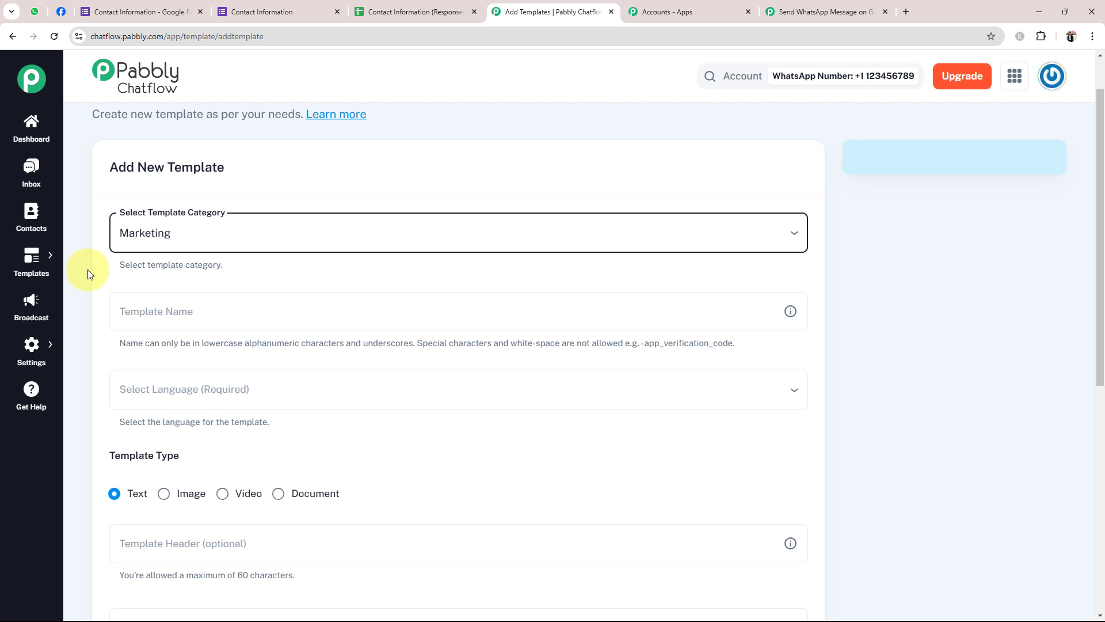
left_click(179, 307)
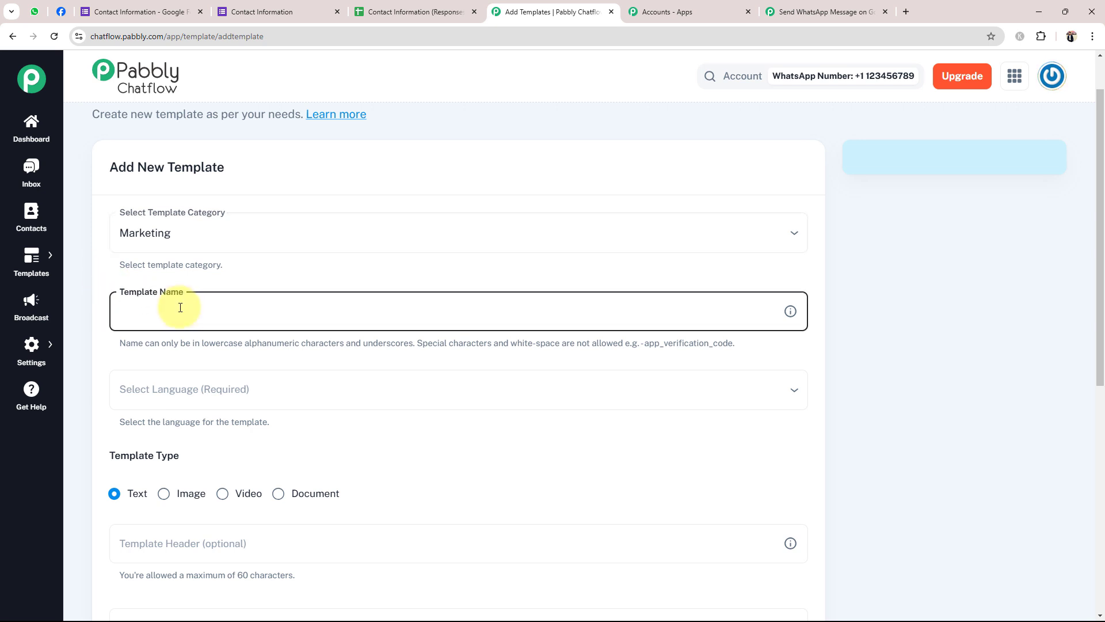
type("TEST")
Set the template language to English (UK) and begin the message body with Hello
left_click(175, 397)
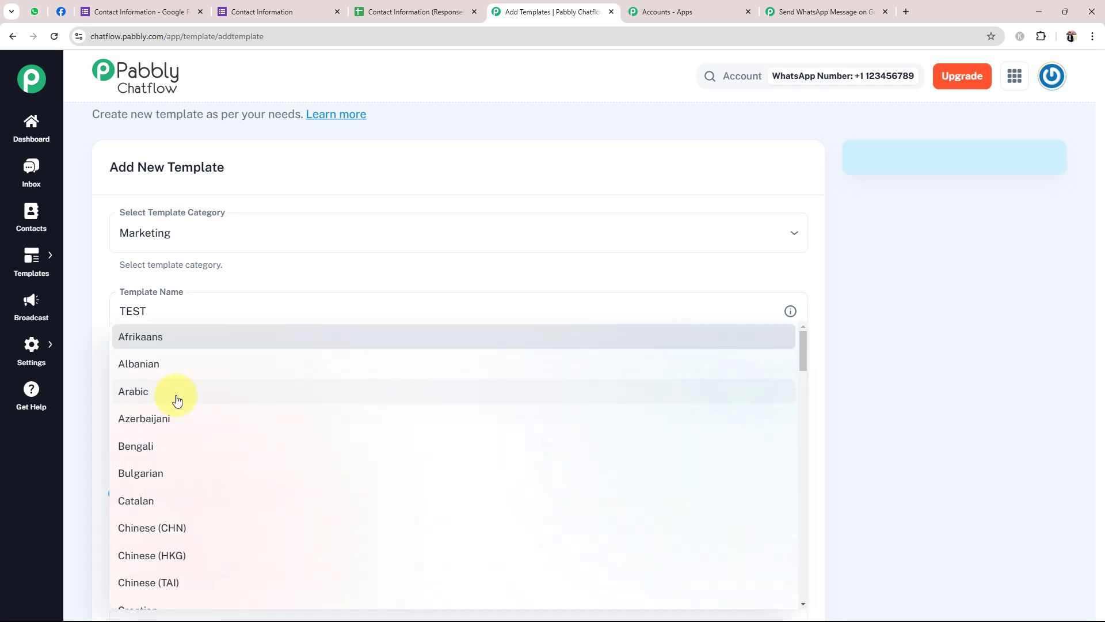
scroll(176, 401, "down", 4)
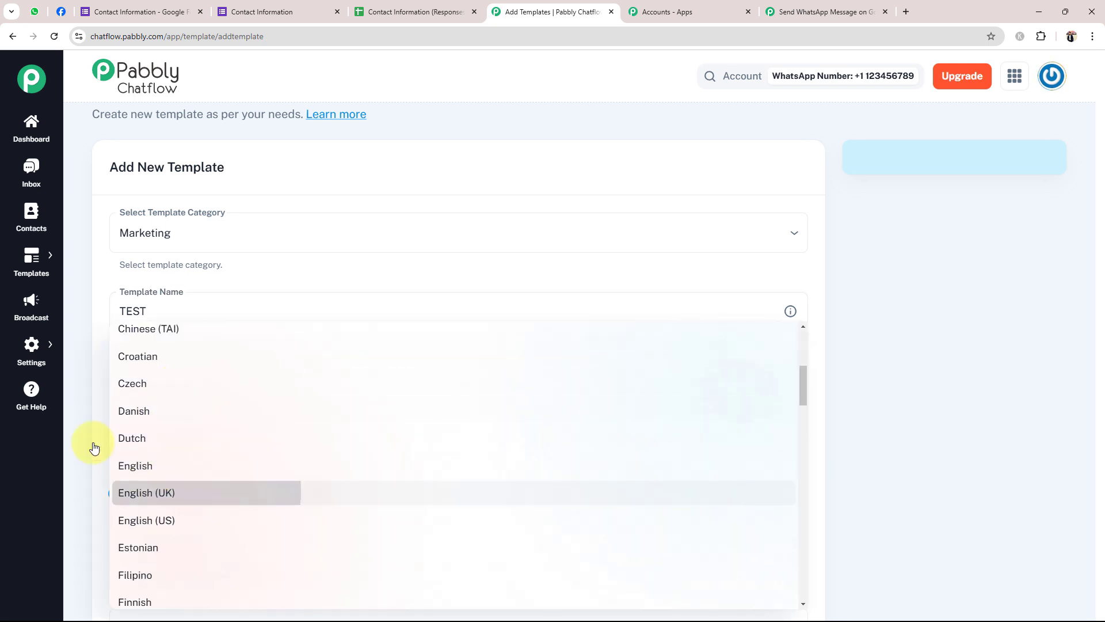
scroll(95, 438, "down", 3)
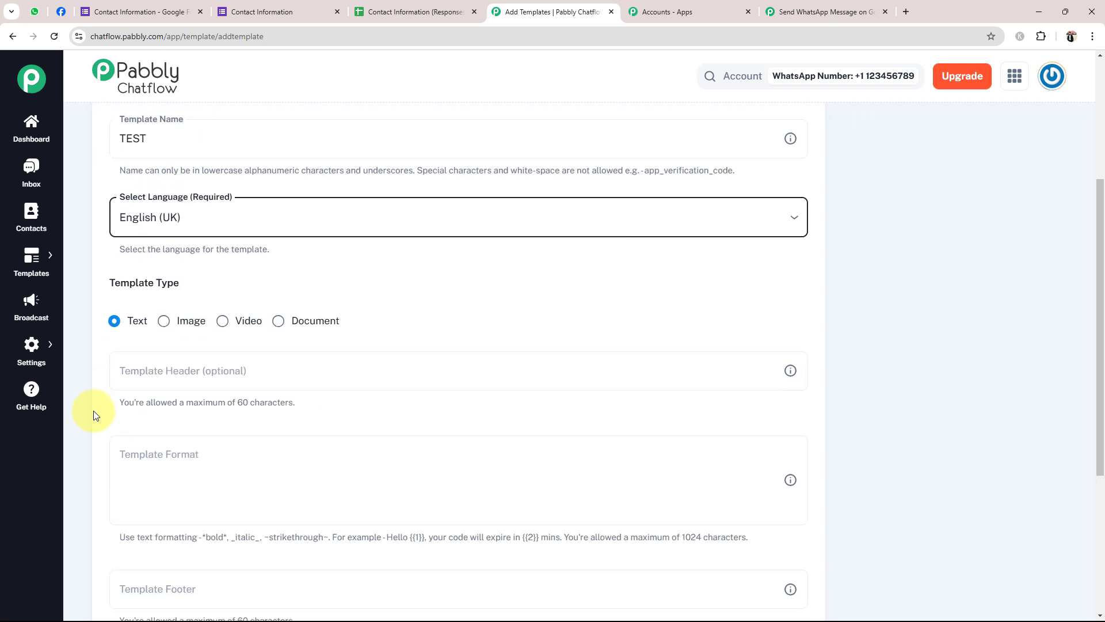
scroll(91, 412, "down", 1)
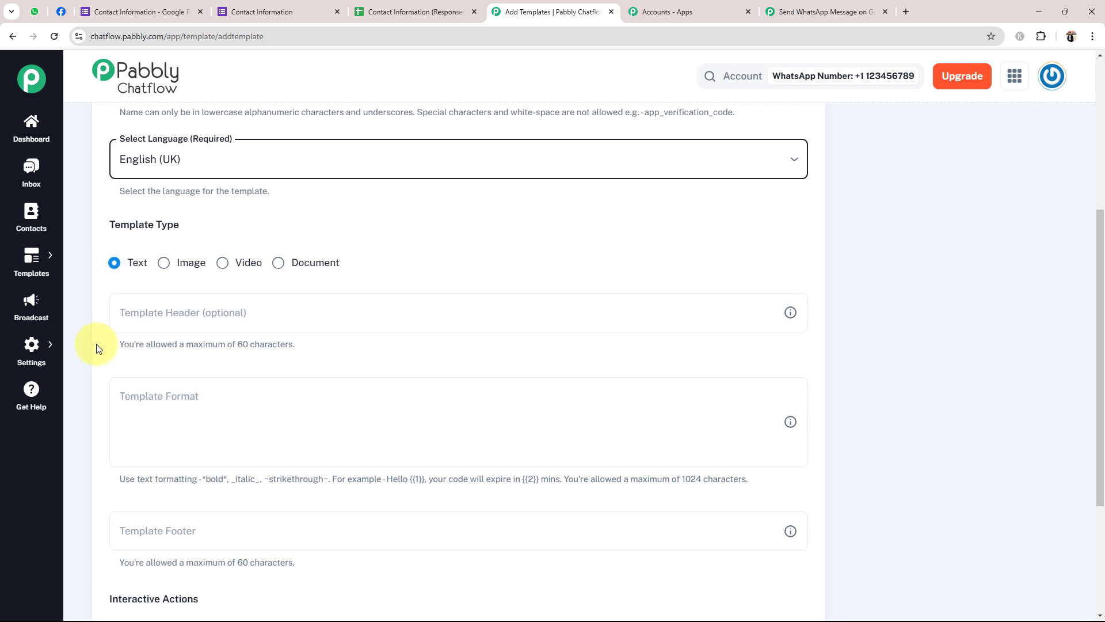
scroll(96, 344, "down", 2)
left_click(179, 199)
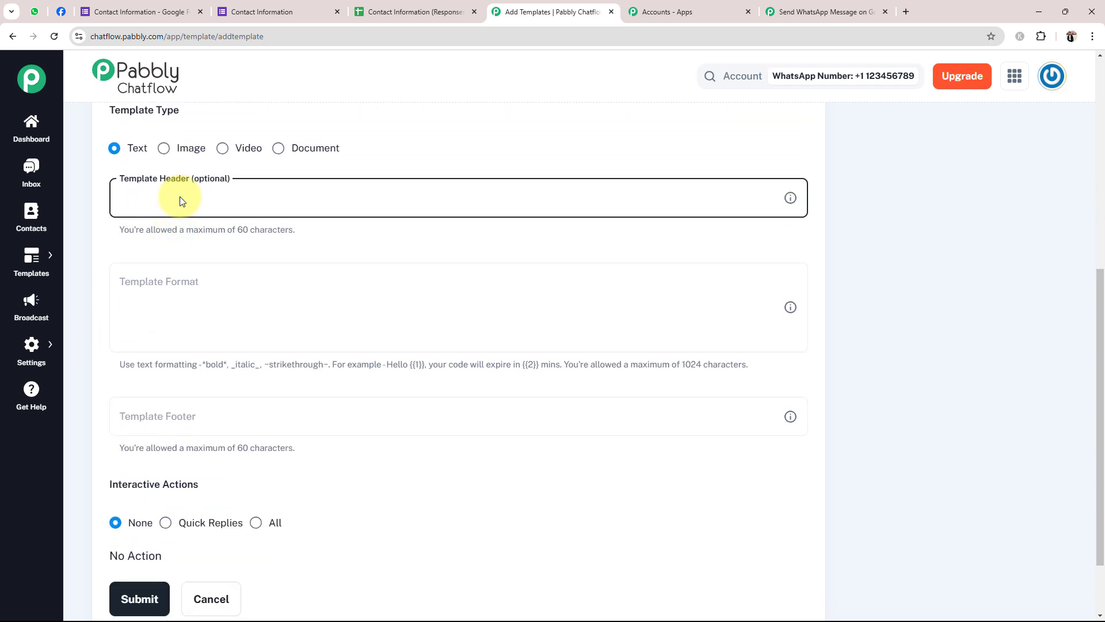
left_click(180, 291)
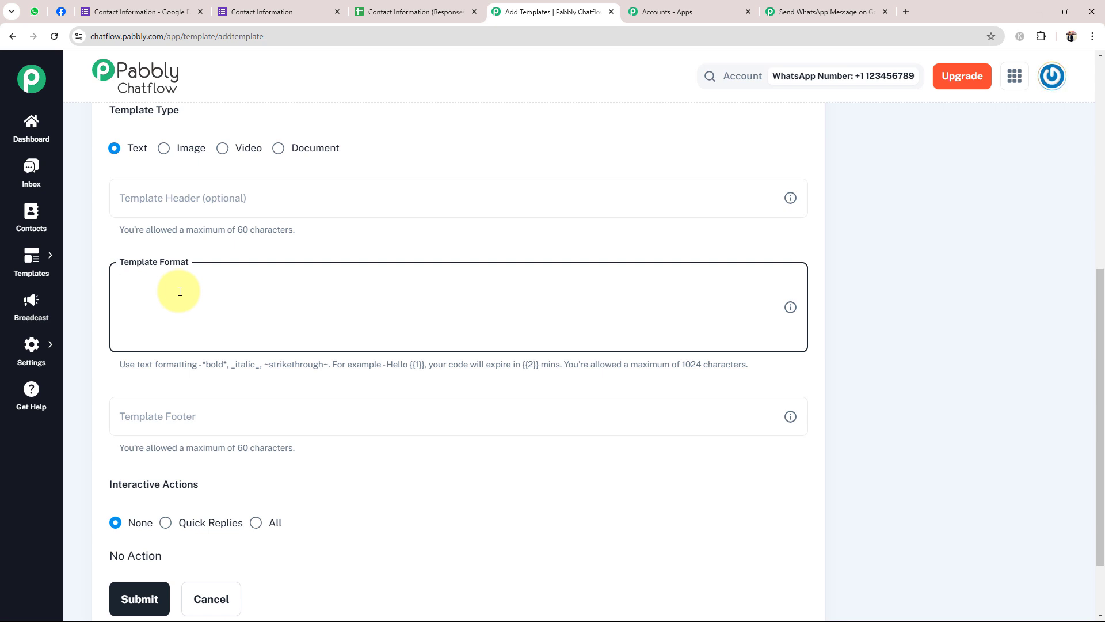
type("hEL")
key("BackSpace")
key("BackSpace")
key("BackSpace")
type("Hello")
Scroll through the Contact Information form's questions, then go back to the Pabbly Connect workflow
left_click(141, 11)
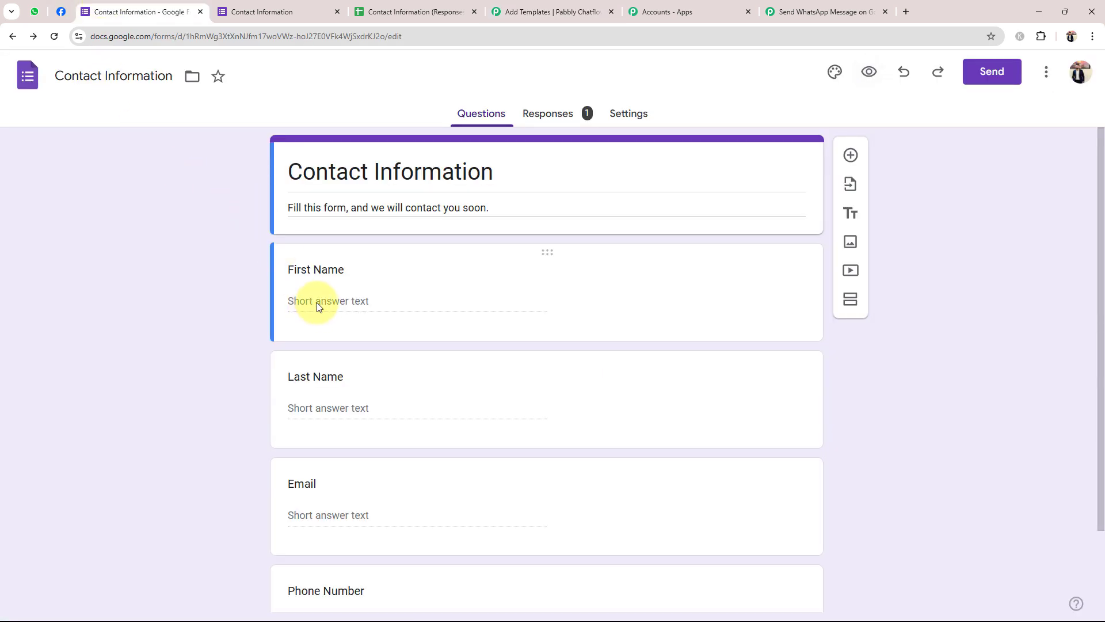
scroll(317, 303, "down", 2)
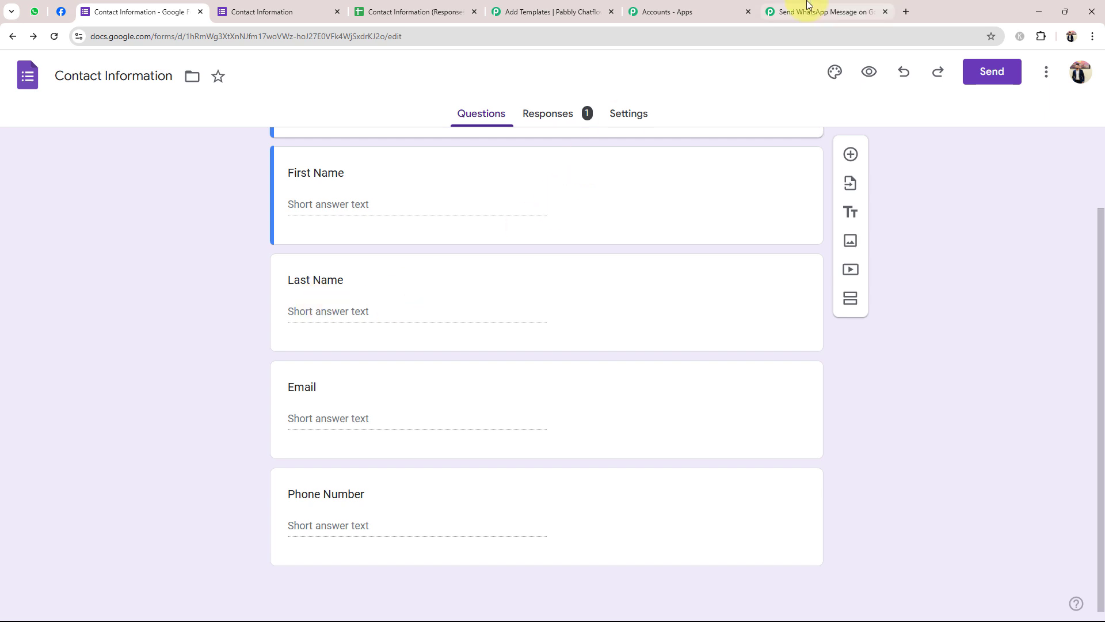
left_click(789, 10)
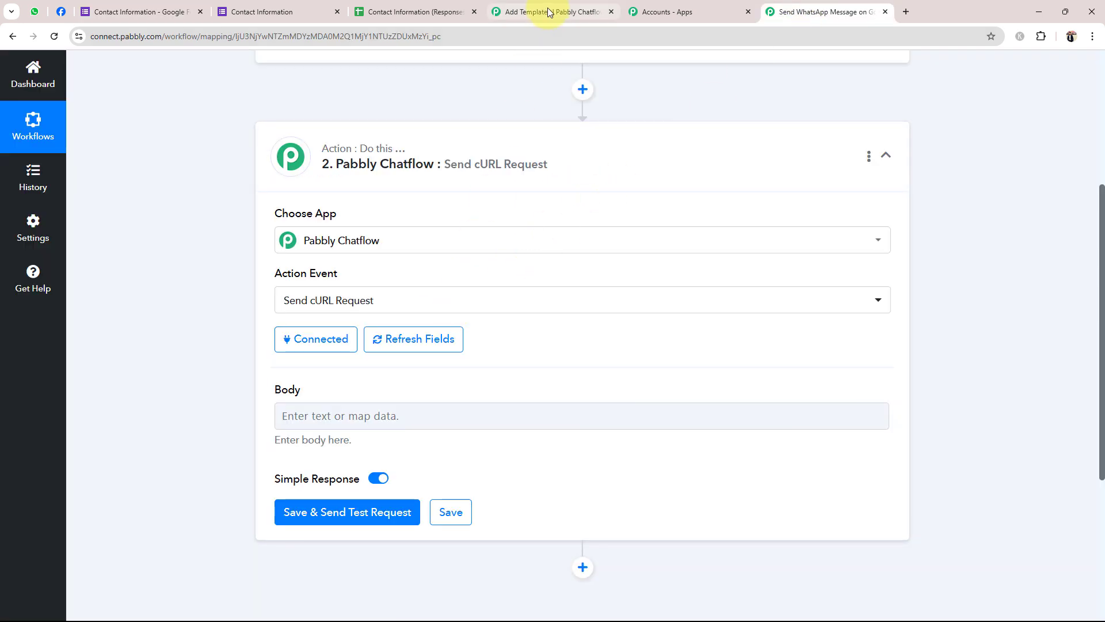
Add the {{1}} placeholder after 'Hello' in the template message
left_click(595, 11)
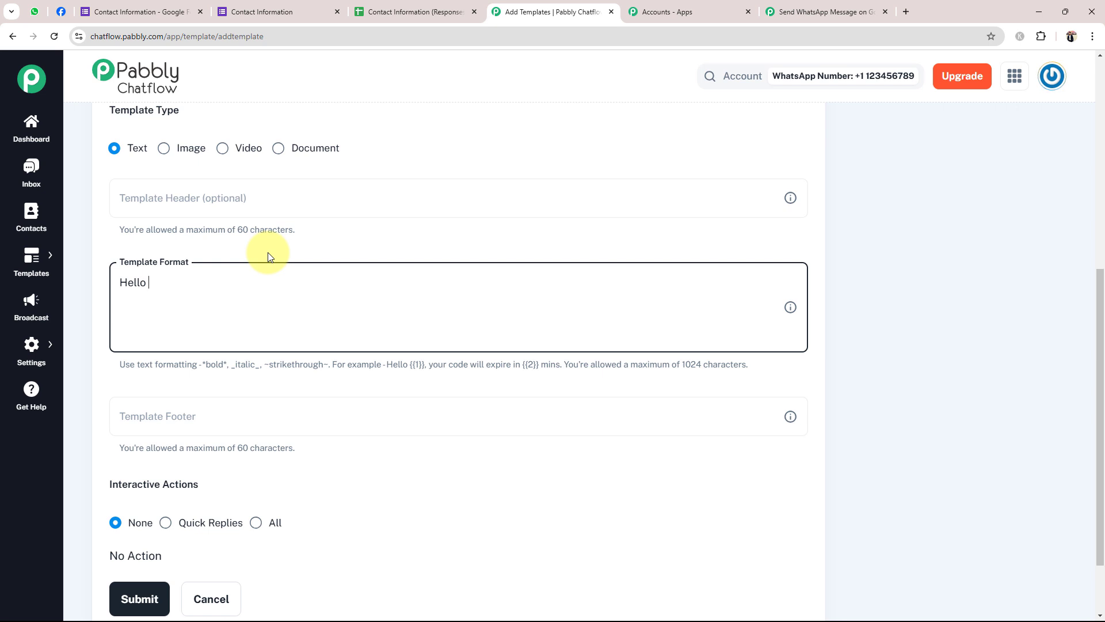
type("{{1}}")
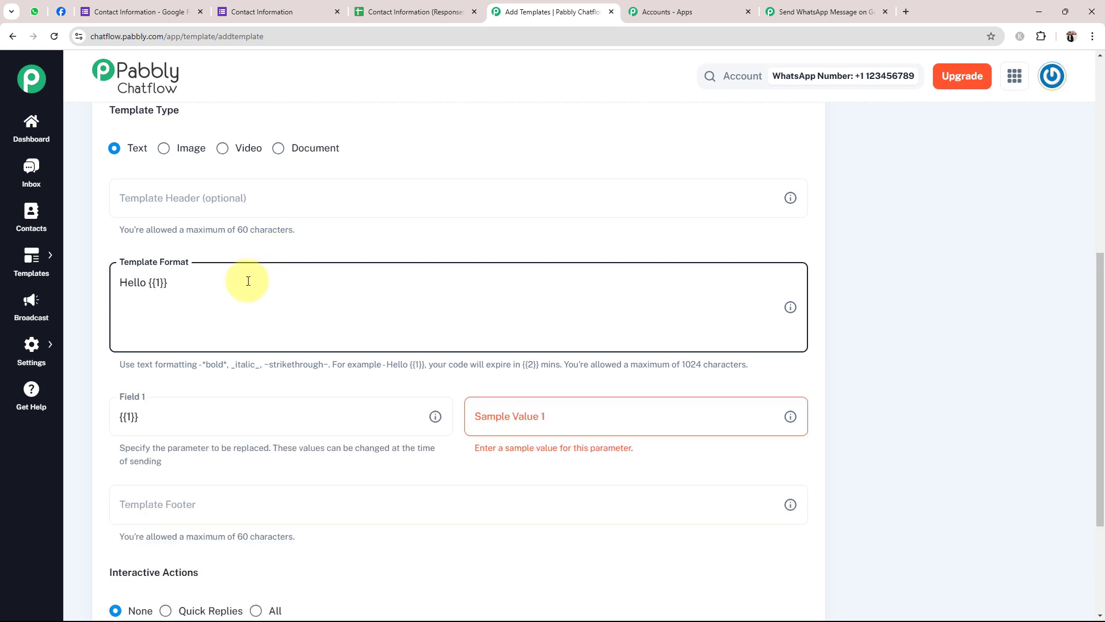
left_click_drag(151, 281, 166, 281)
left_click(193, 283)
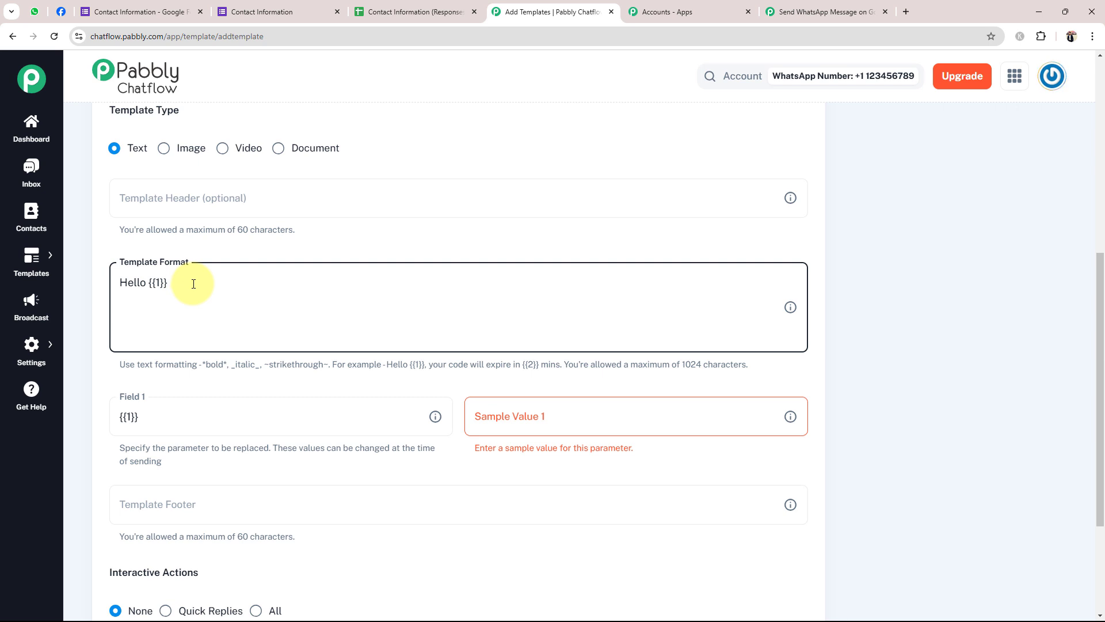
left_click_drag(127, 282, 168, 282)
left_click(230, 302)
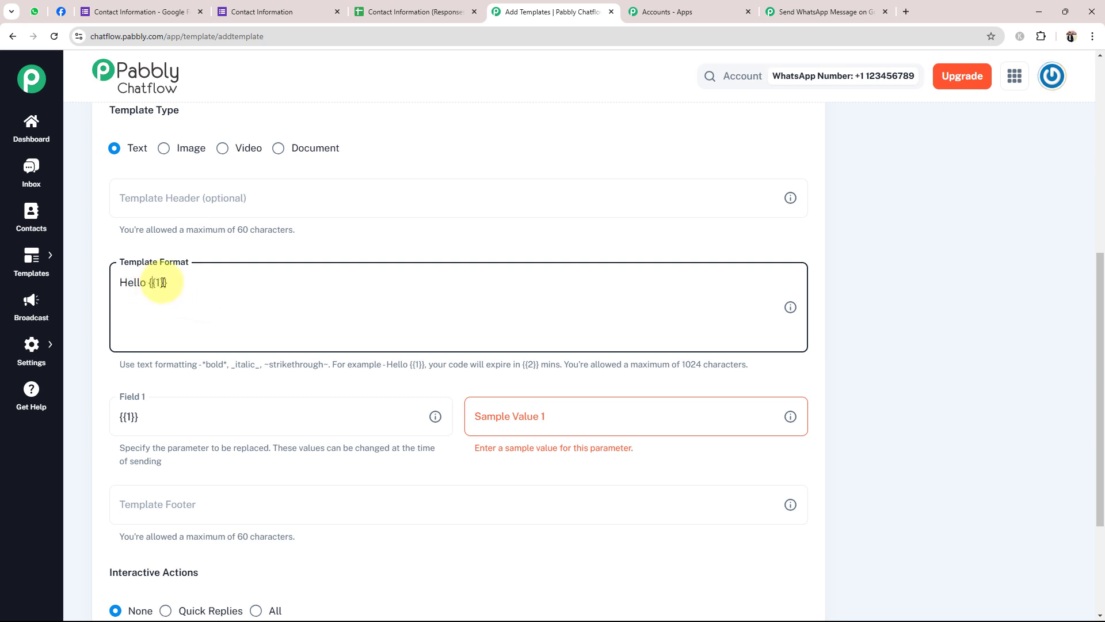
Set the {{1}} sample value to 'demo test' and submit the template
left_click(521, 417)
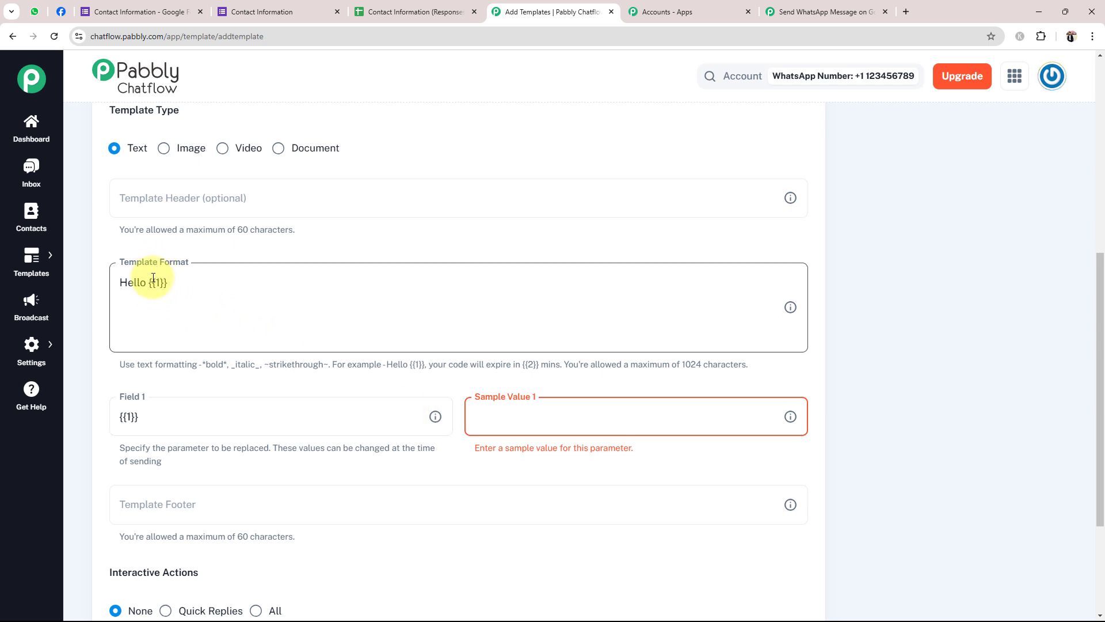
left_click(532, 402)
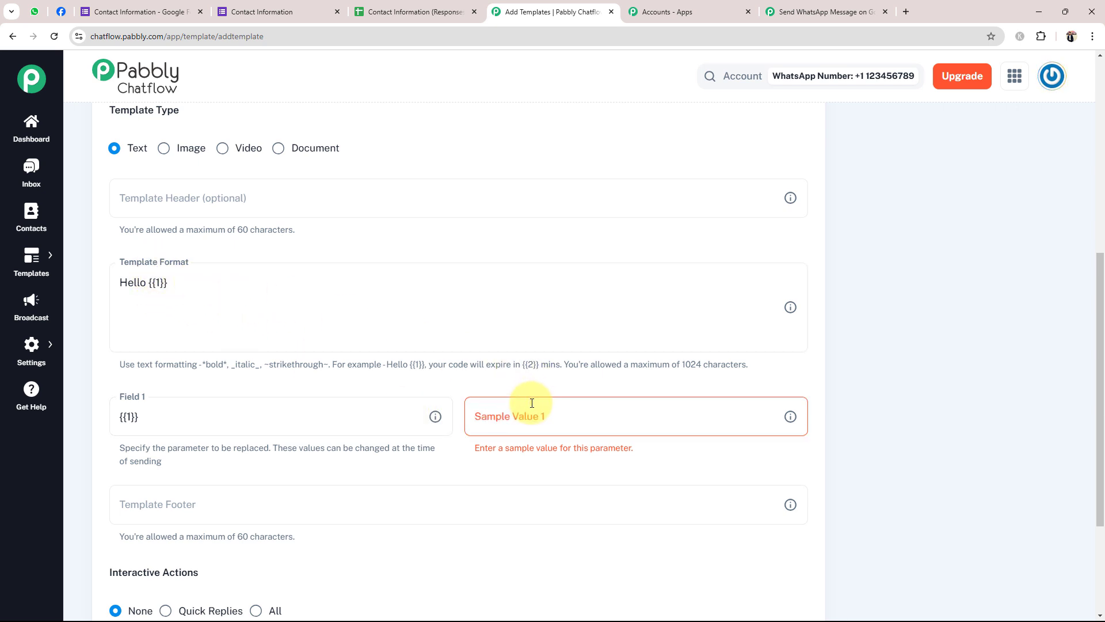
left_click(530, 424)
type("d")
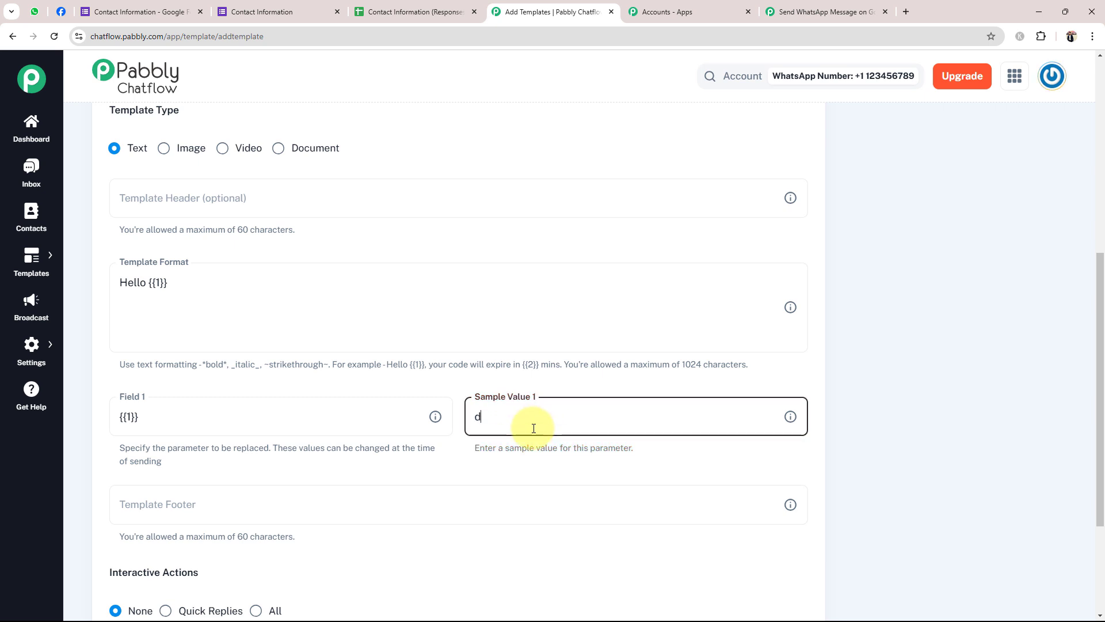
type("emo test")
scroll(282, 463, "down", 2)
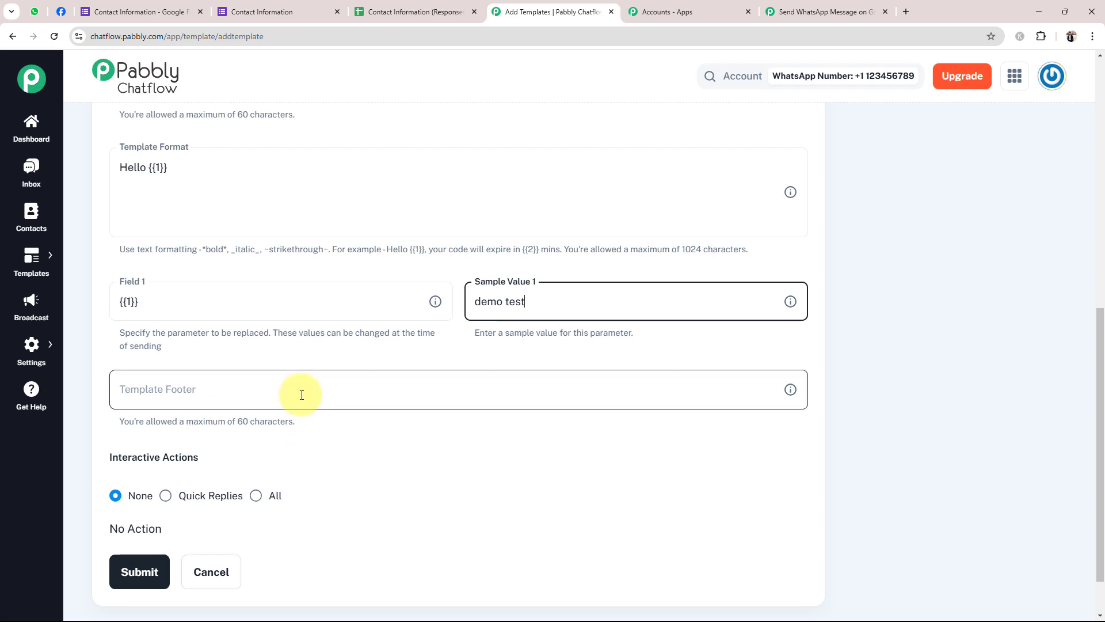
scroll(301, 394, "down", 1)
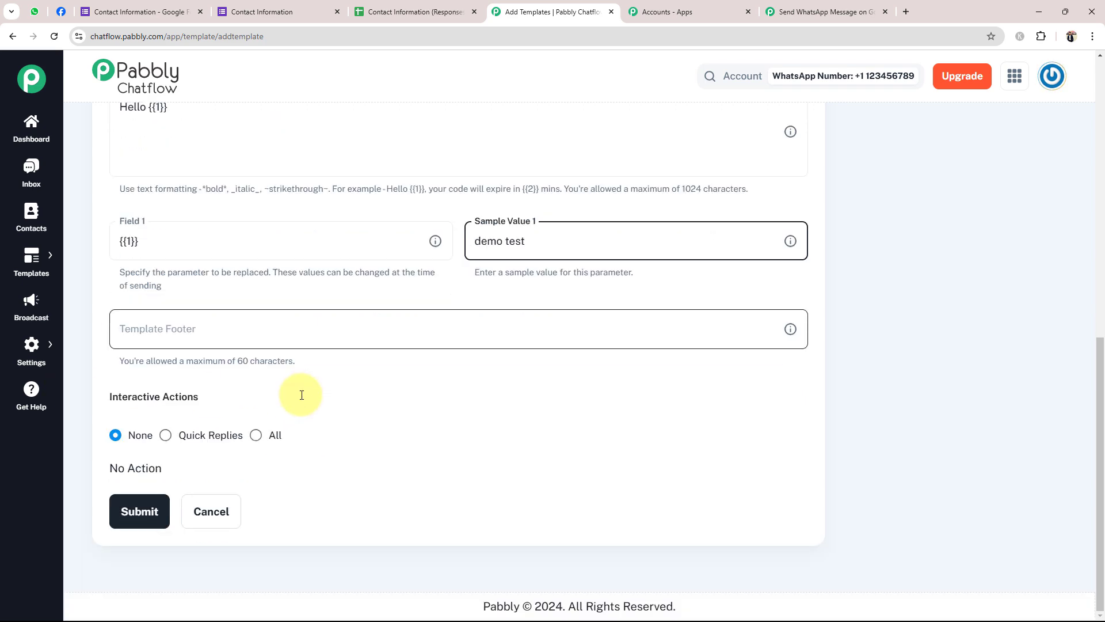
left_click(138, 512)
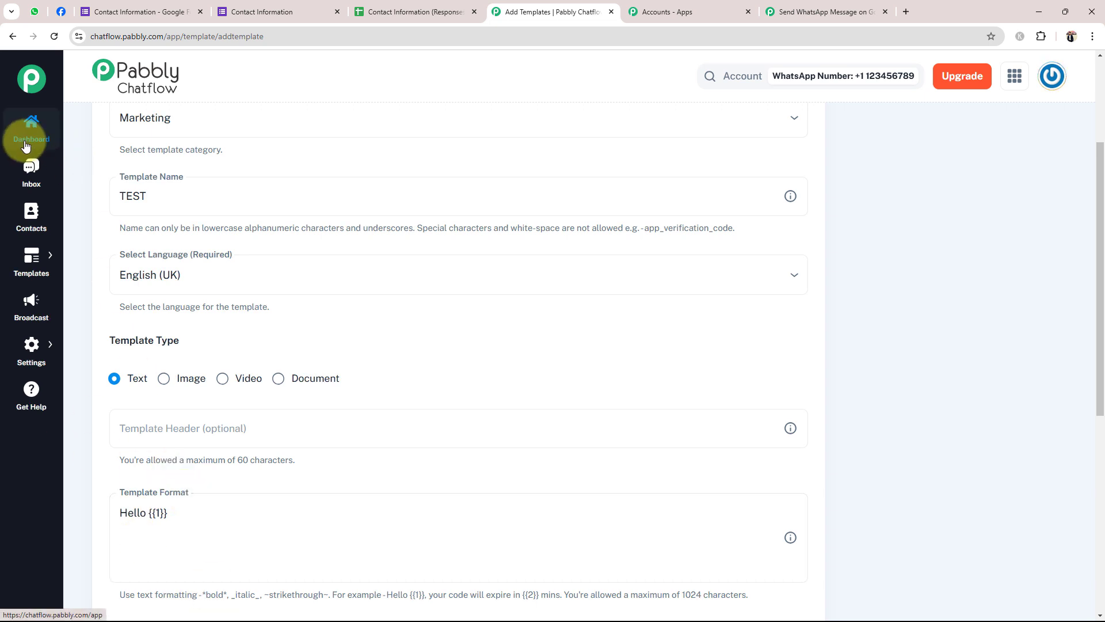
scroll(328, 165, "down", 5)
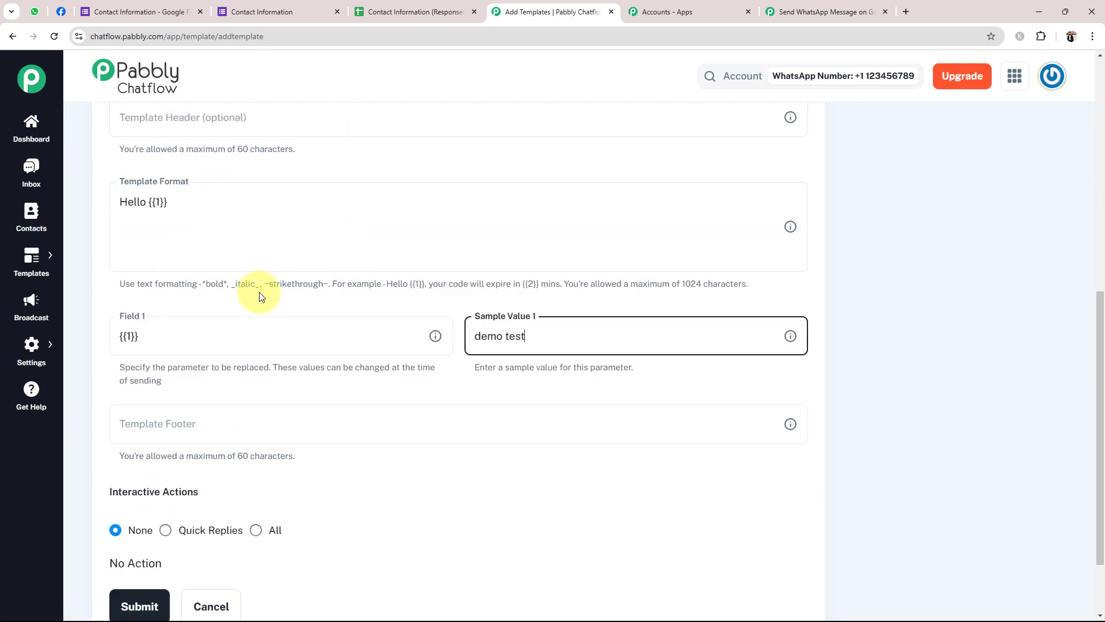
scroll(259, 297, "up", 1)
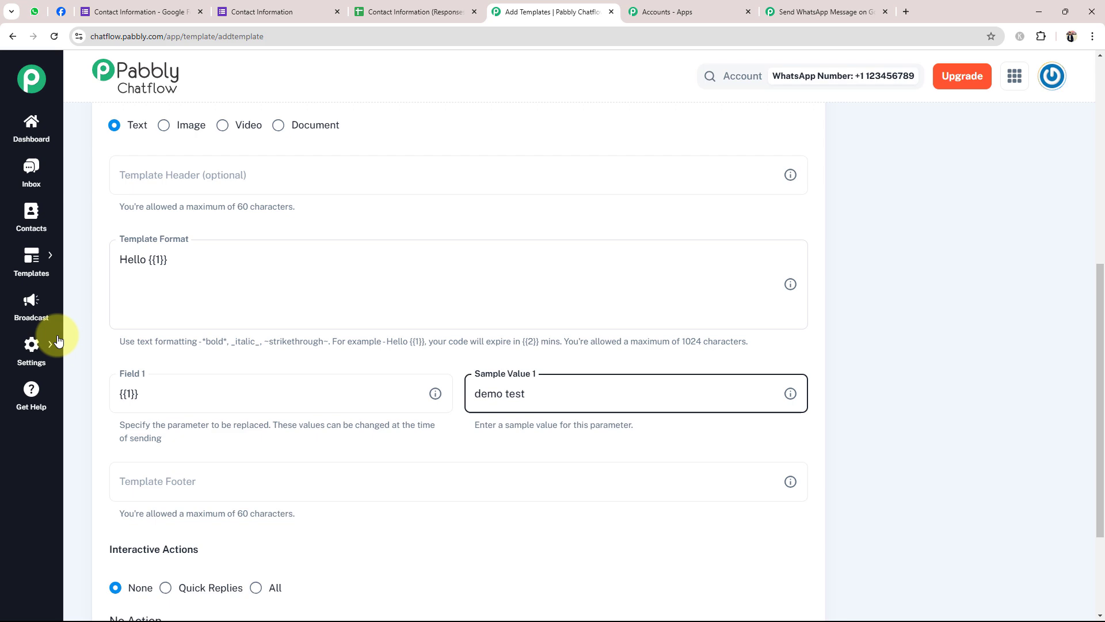
Go from the dashboard to the Templates List and show its second page
left_click(33, 133)
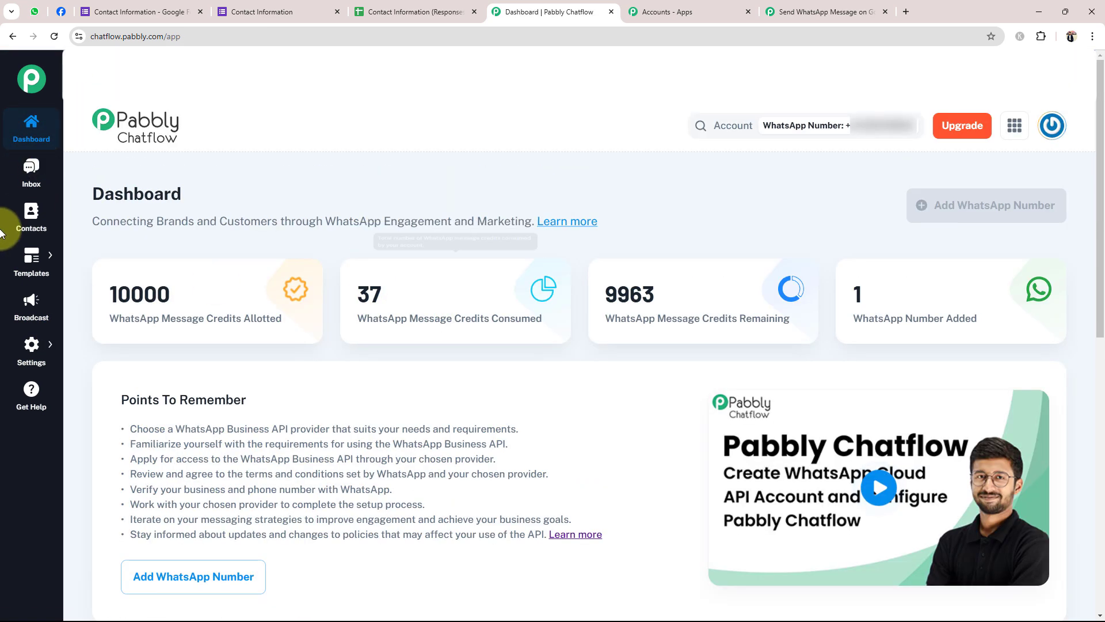
mouse_move(21, 259)
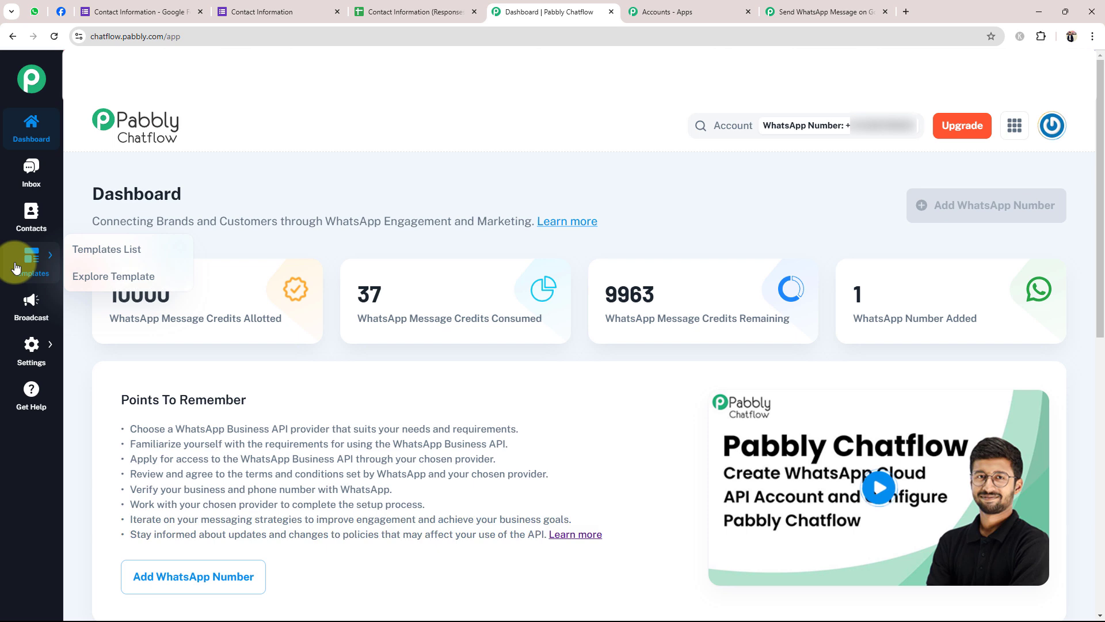
left_click(94, 247)
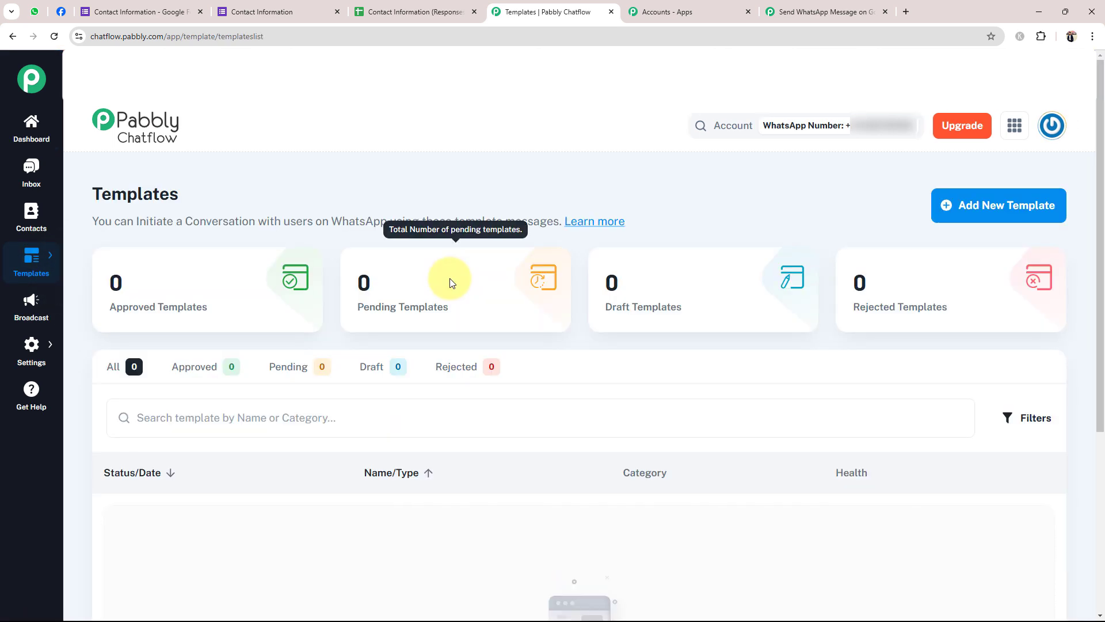
scroll(394, 409, "down", 5)
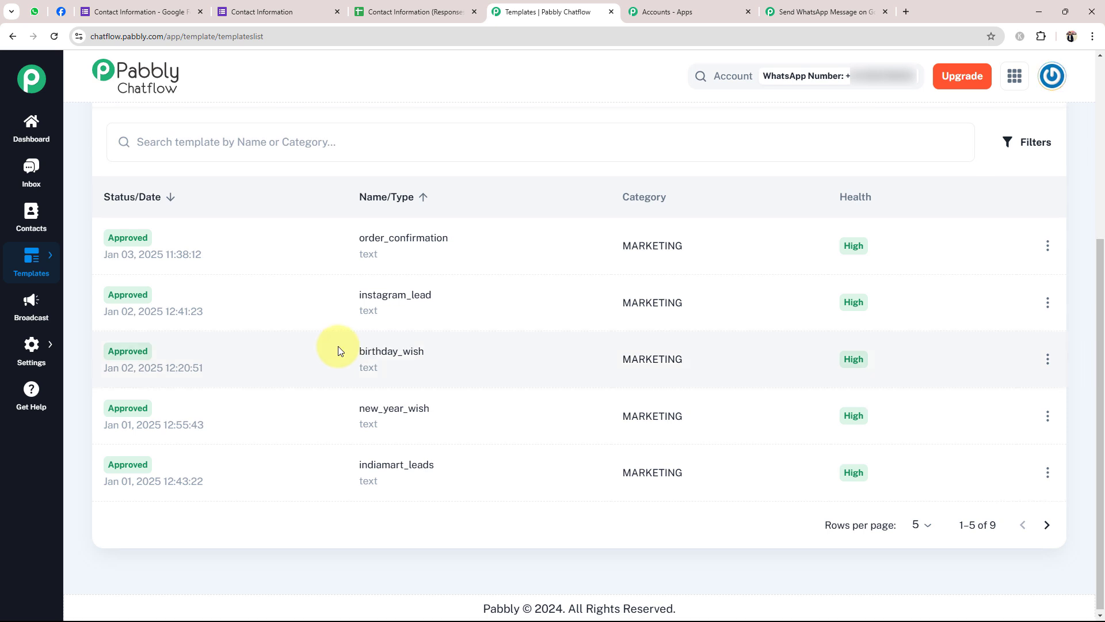
left_click(1047, 522)
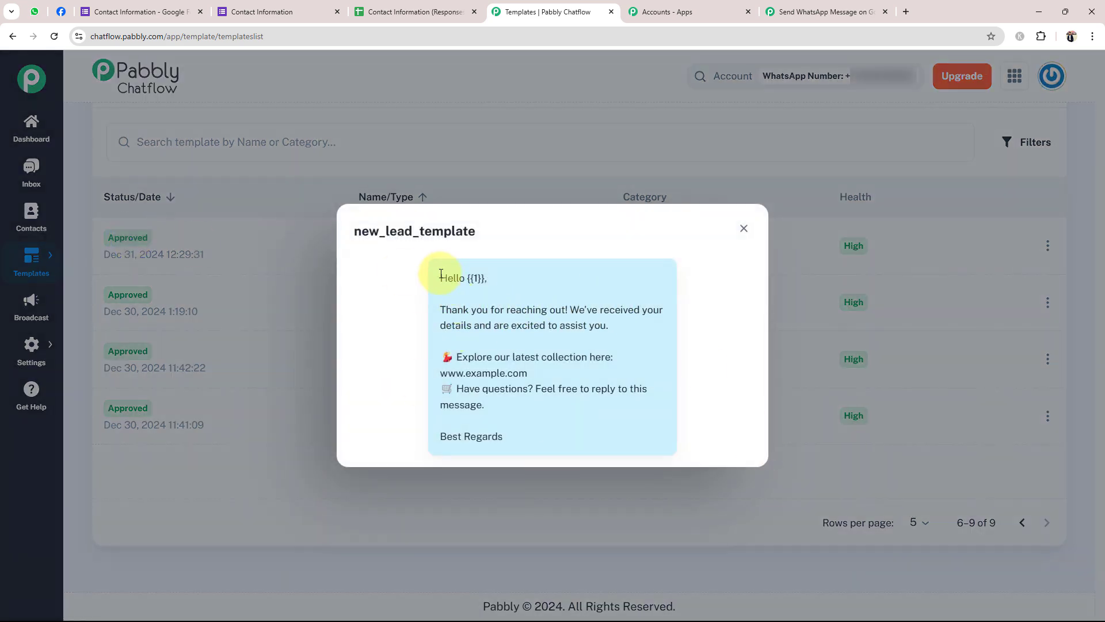
Review the new_lead_template 'Hello {{1}}' preview, close it, and go to Broadcasts
left_click_drag(441, 274, 541, 443)
left_click(397, 368)
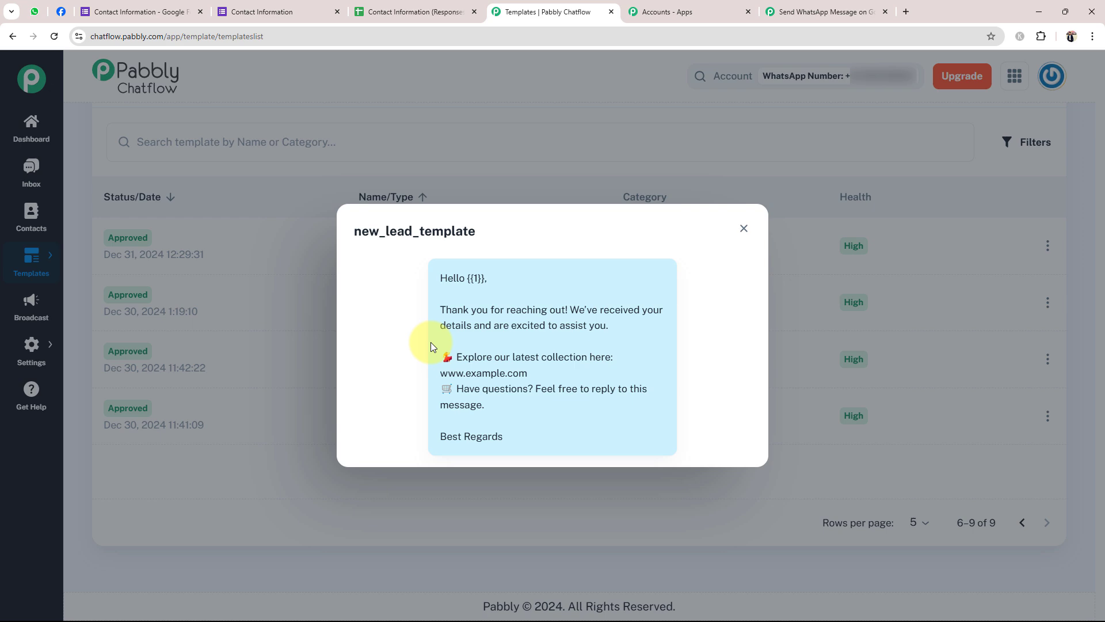
left_click(743, 230)
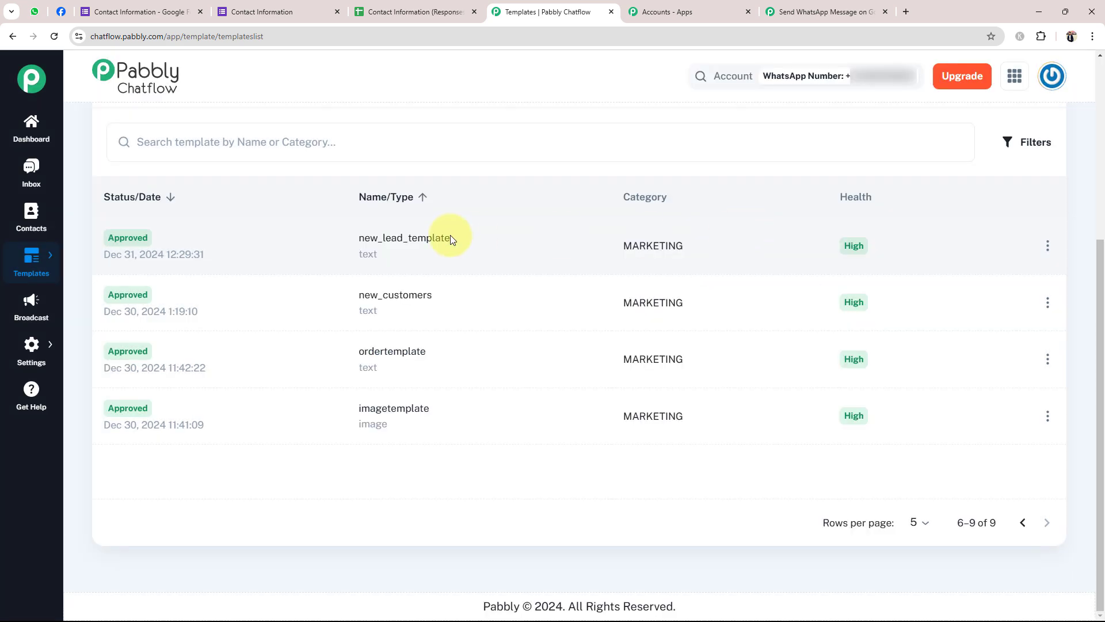
left_click(32, 310)
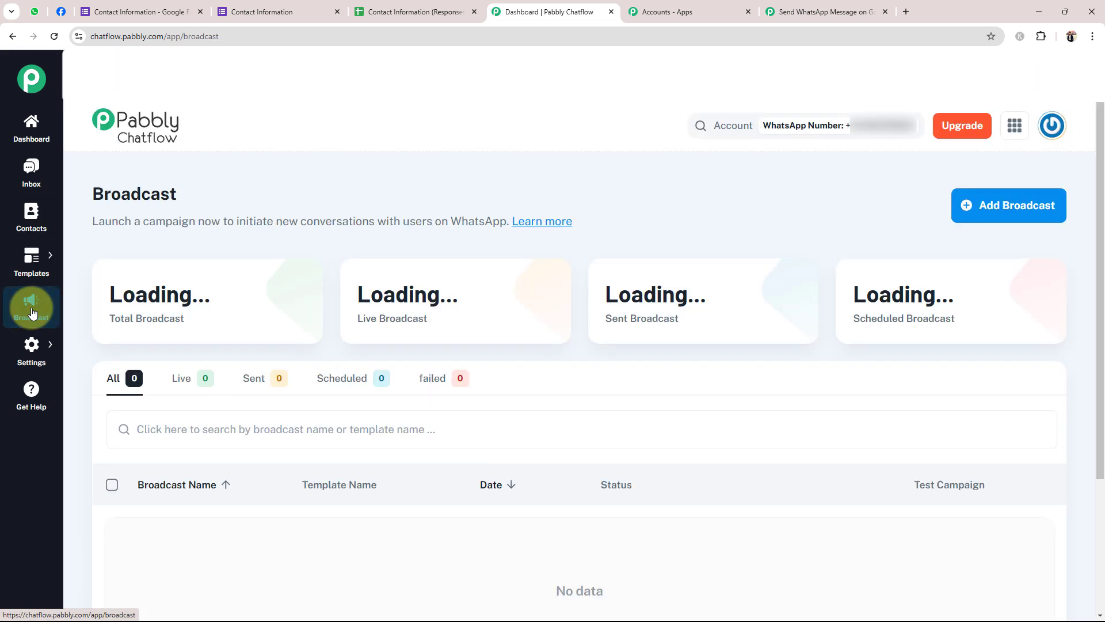
Add an API Campaign broadcast 'New Google Form Submission' using the new_lead_template template
left_click(1006, 206)
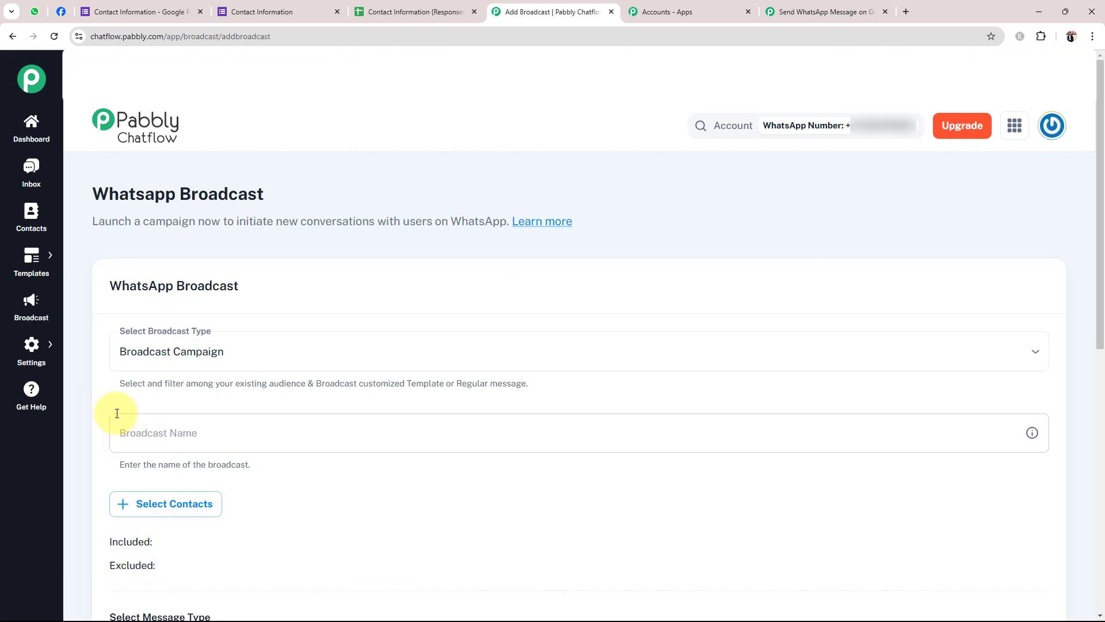
left_click(177, 352)
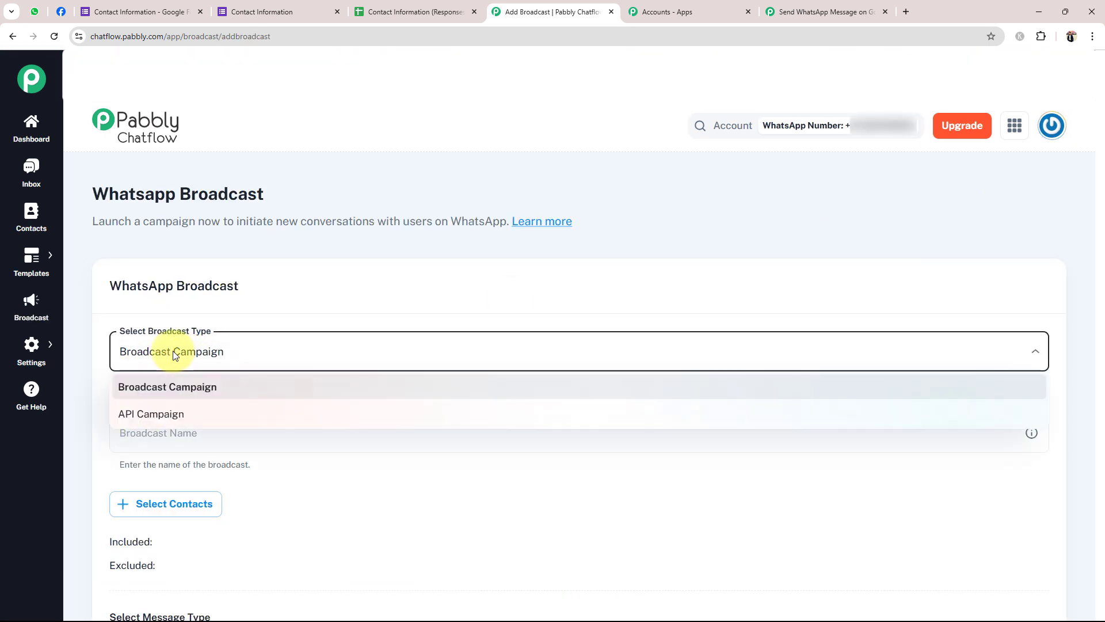
left_click(147, 422)
scroll(223, 417, "down", 2)
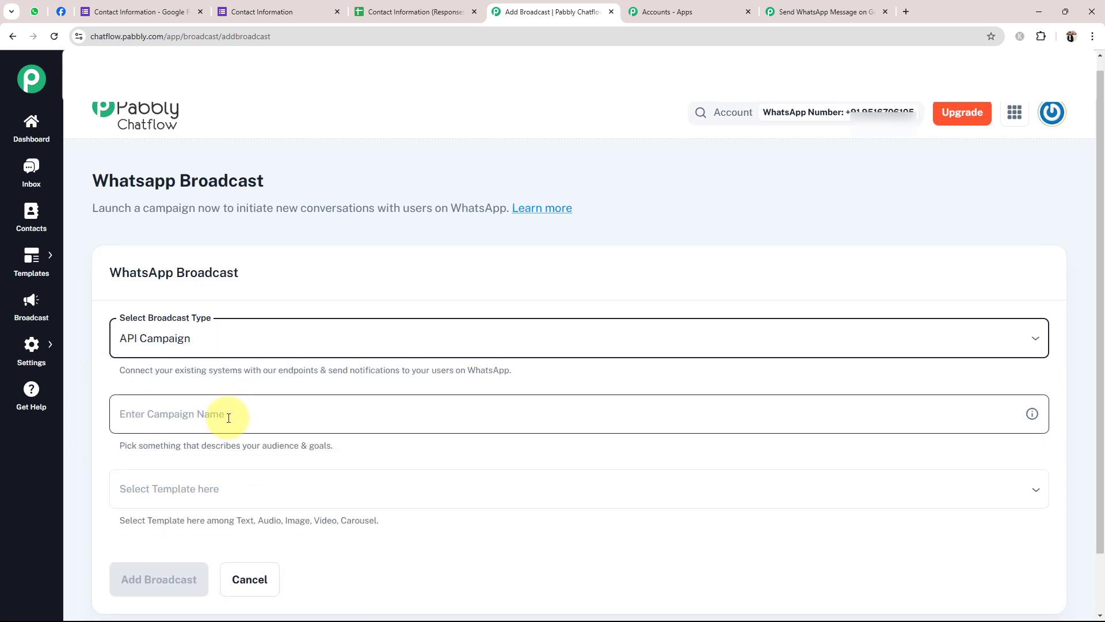
left_click(199, 350)
type("New Google Form Submission")
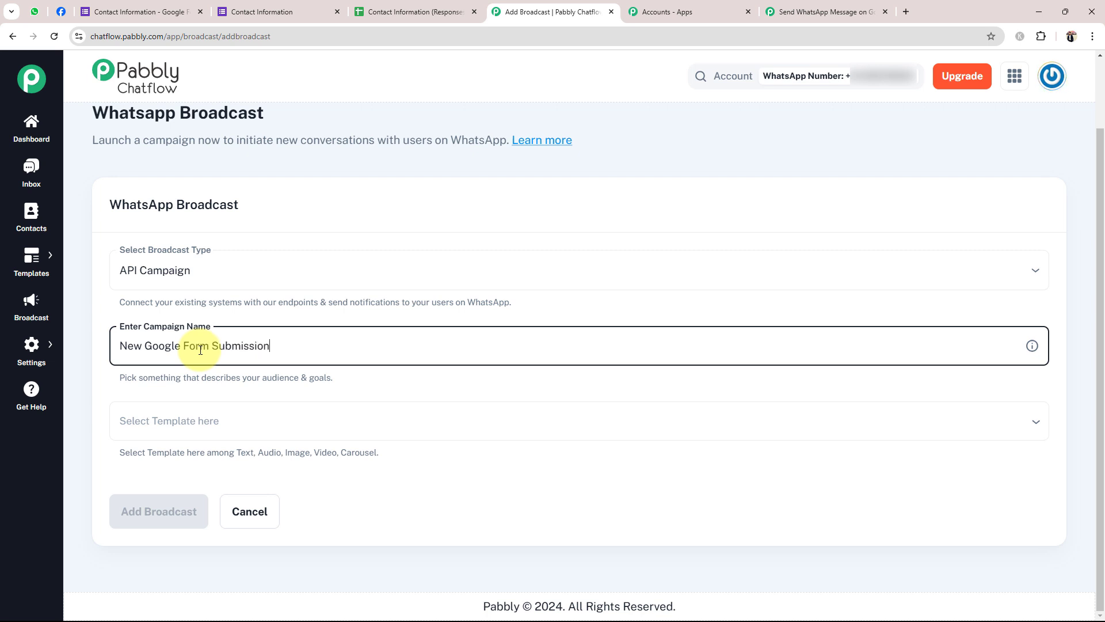
left_click(174, 420)
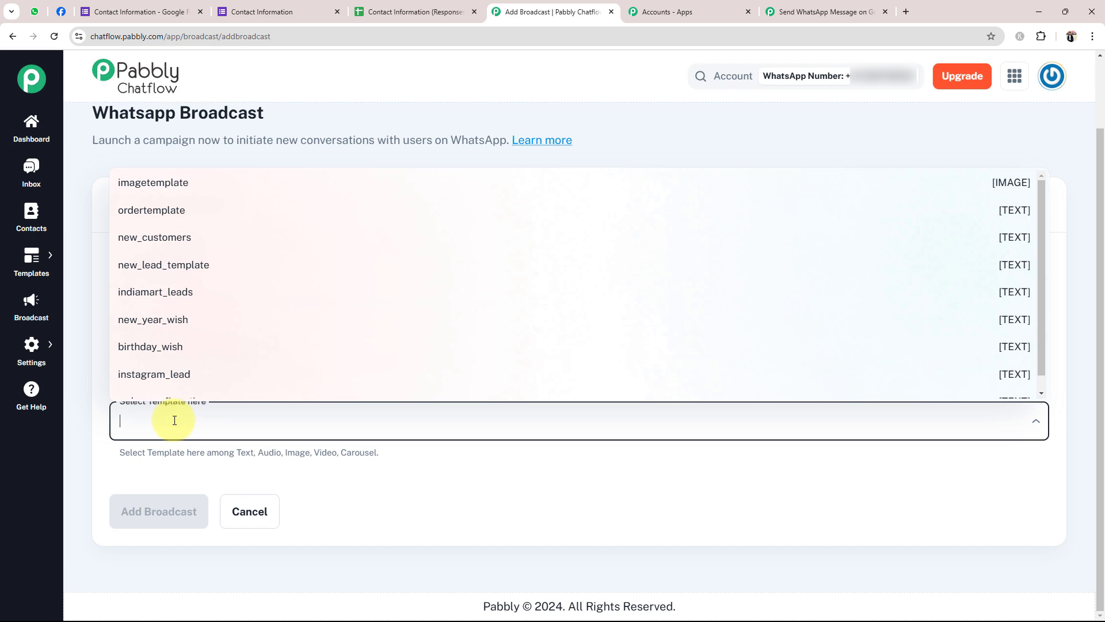
left_click(185, 265)
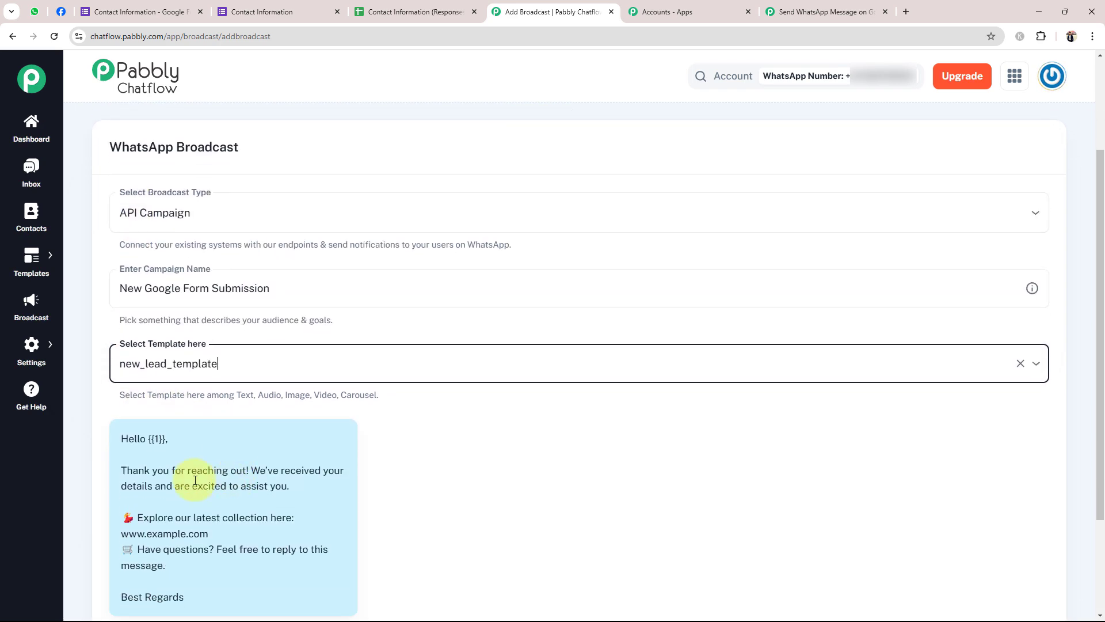
scroll(157, 424, "down", 1)
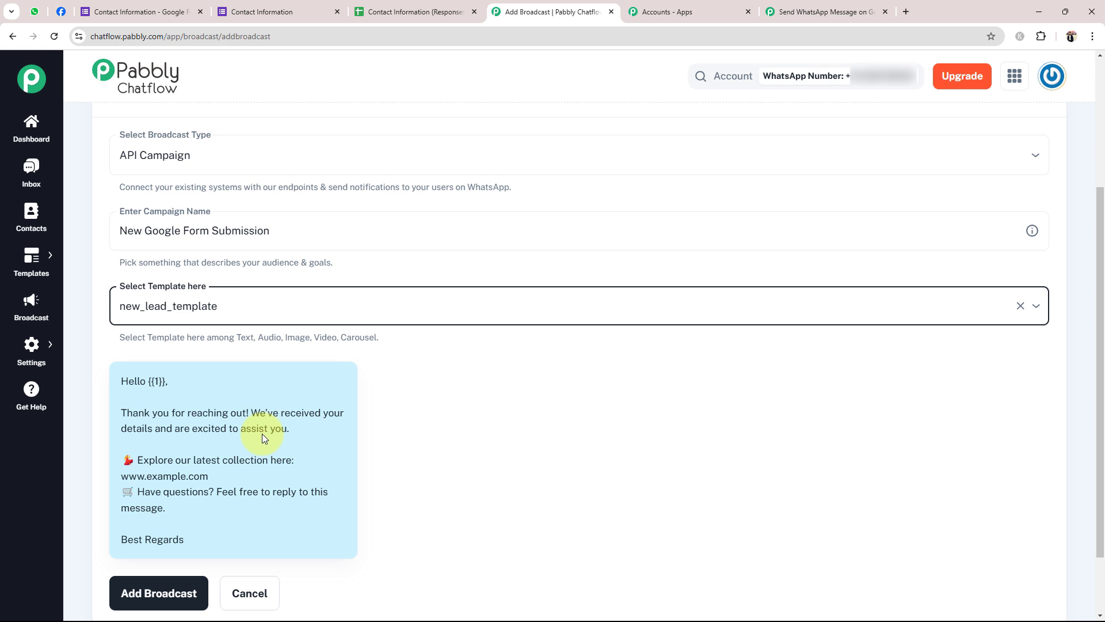
left_click(162, 593)
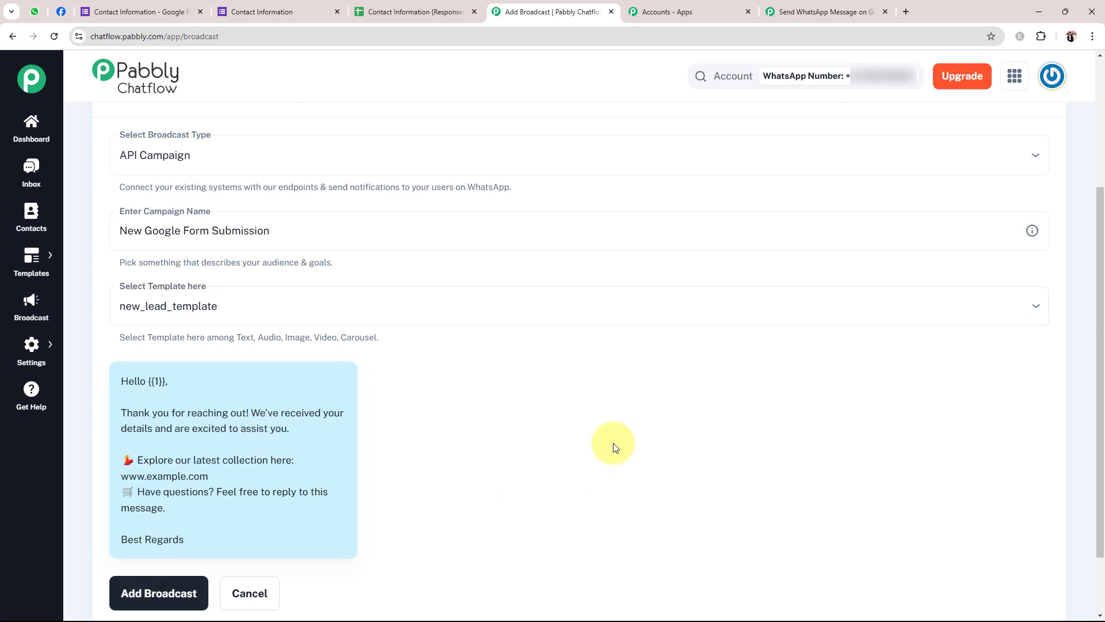
Copy the full JSON payload from the New Google Form Submission campaign's Test Broadcast request
scroll(339, 429, "down", 2)
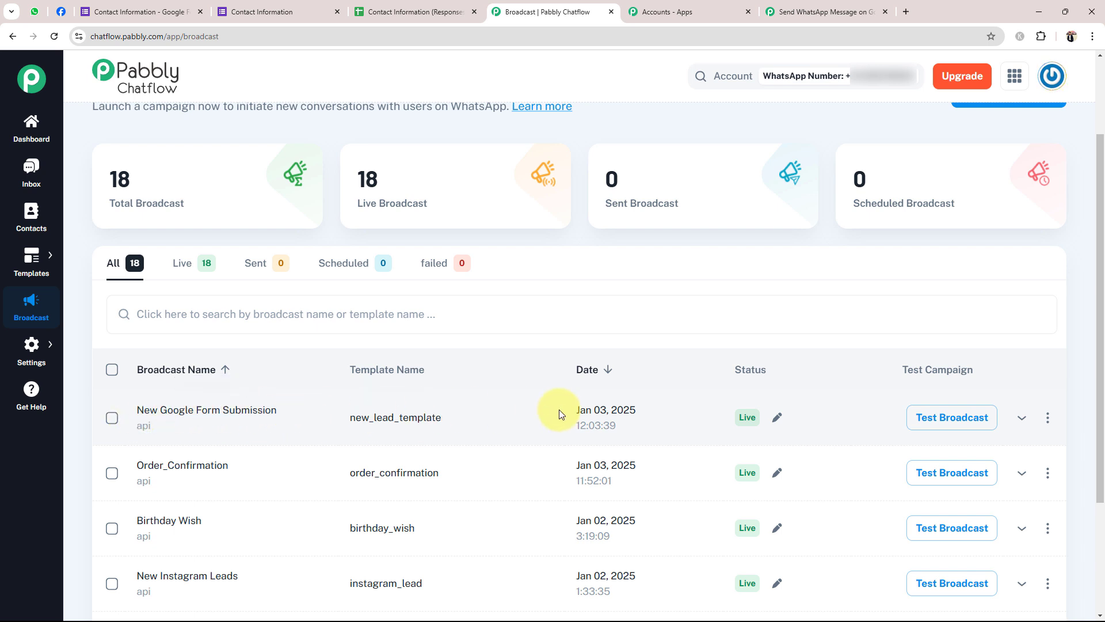
left_click(969, 419)
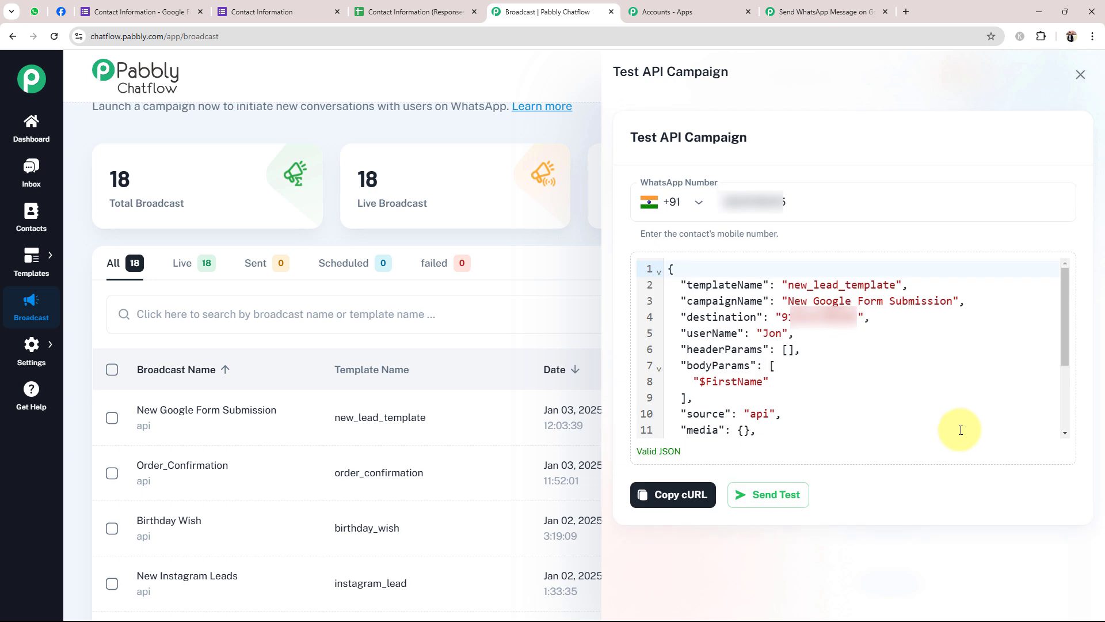
scroll(748, 405, "down", 3)
scroll(742, 397, "up", 3)
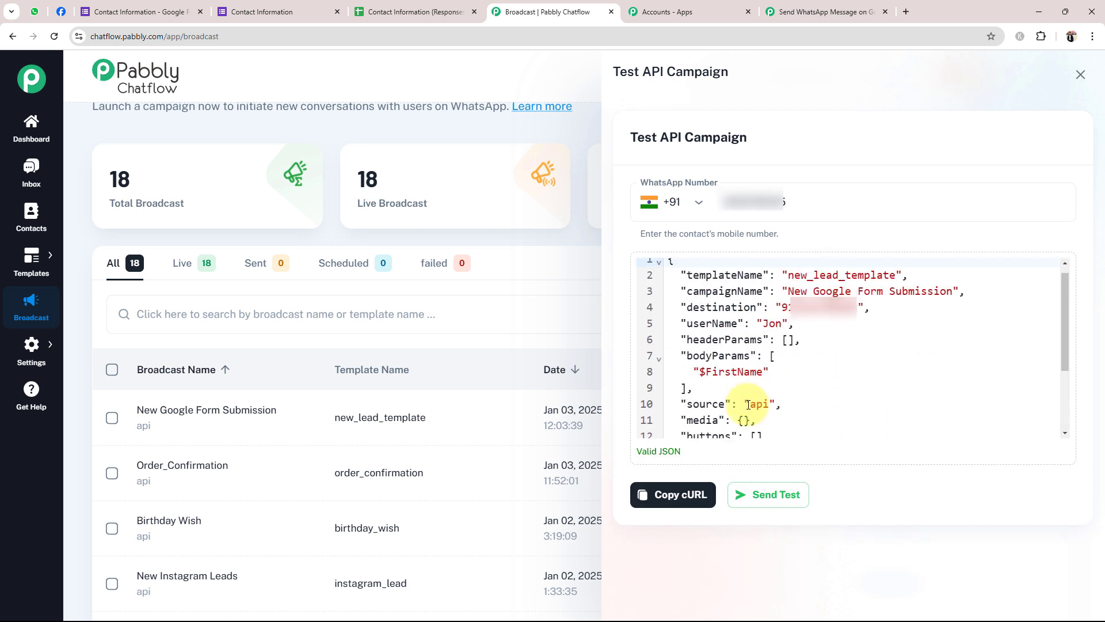
scroll(748, 380, "down", 3)
left_click_drag(672, 427, 626, 202)
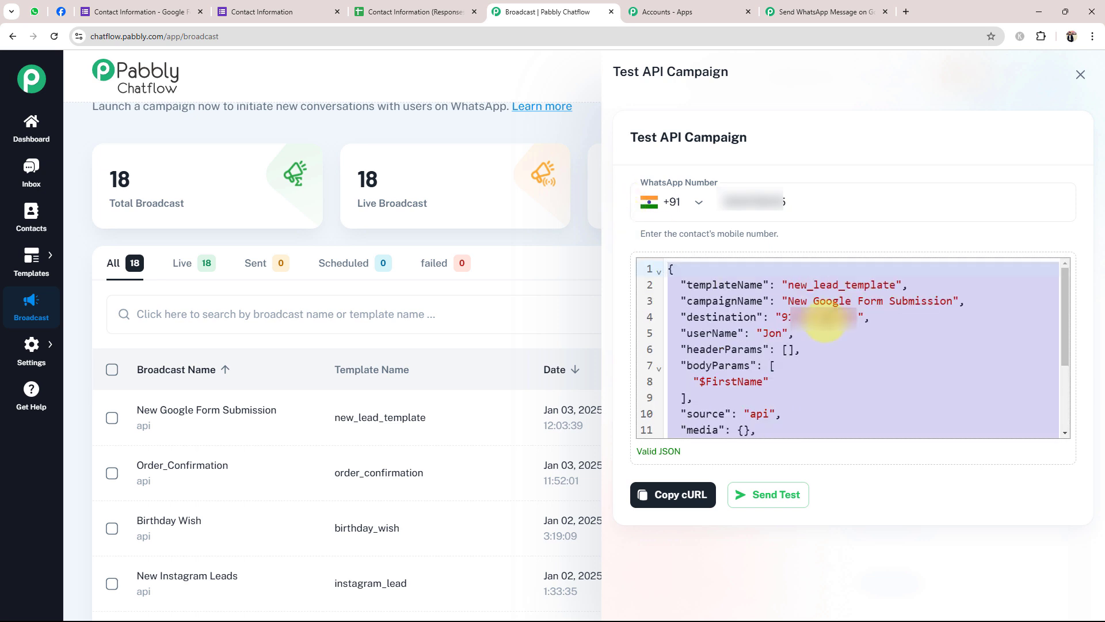
left_click(826, 12)
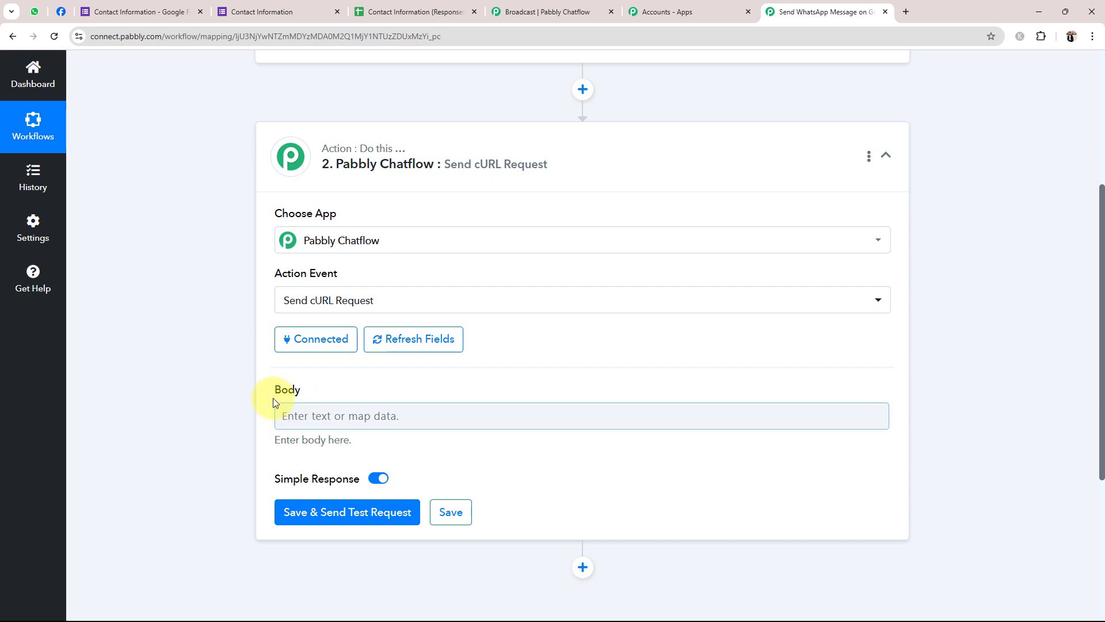
Paste the copied Chatflow JSON payload into the cURL action's Body field
left_click(300, 411)
key("ctrl+v")
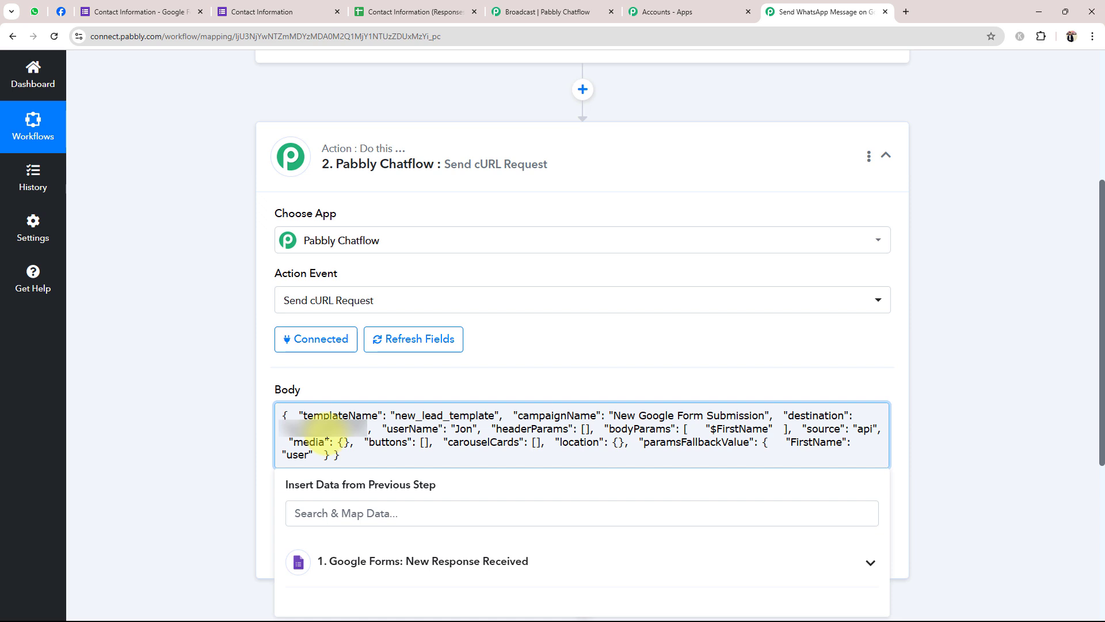
left_click(122, 313)
scroll(285, 297, "up", 5)
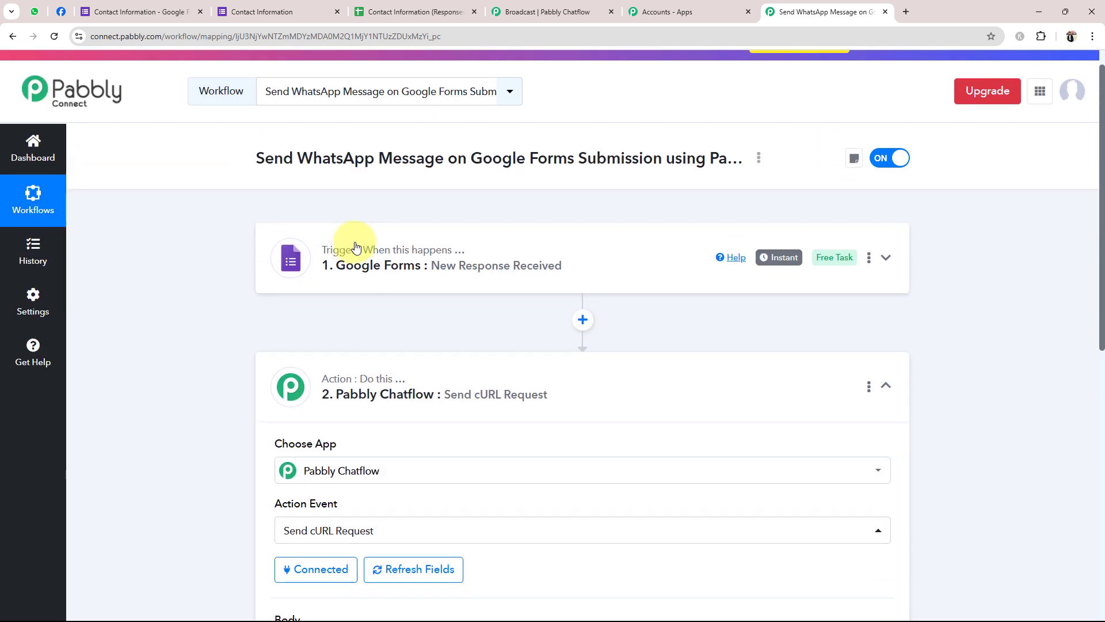
Expand the Google Forms trigger and check the captured Phone Number value
left_click(367, 262)
scroll(196, 399, "down", 10)
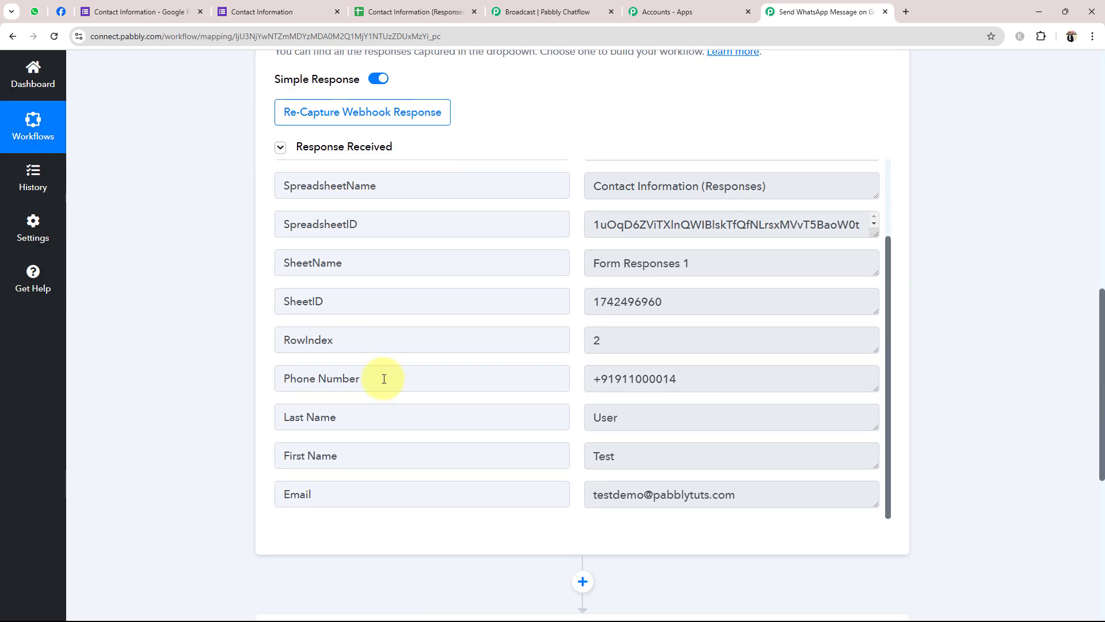
left_click(650, 390)
key("ctrl+a")
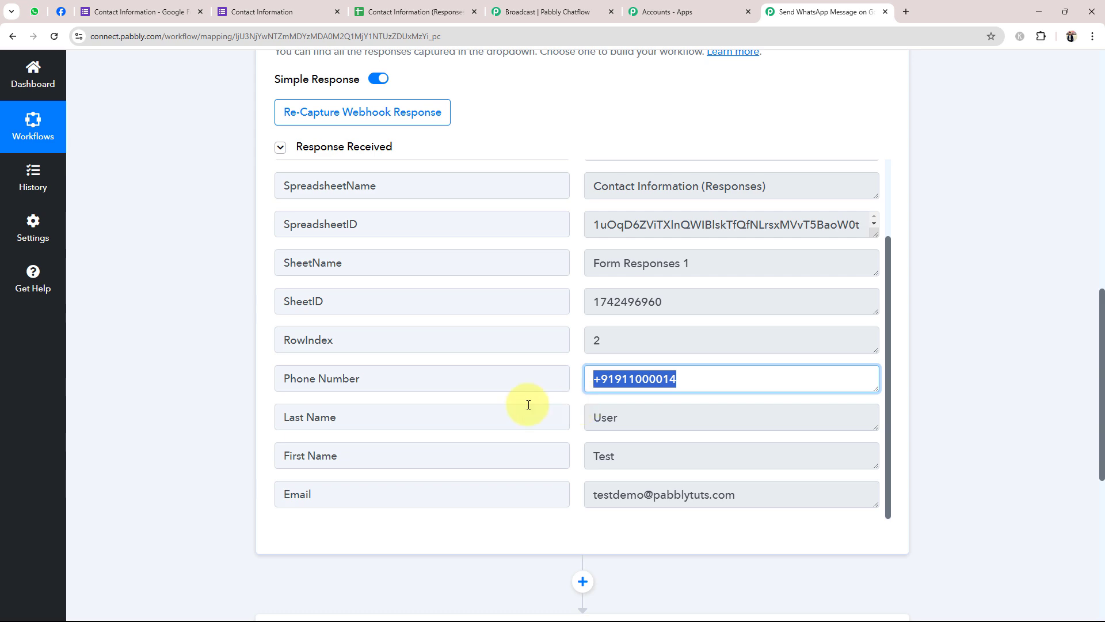
left_click(170, 415)
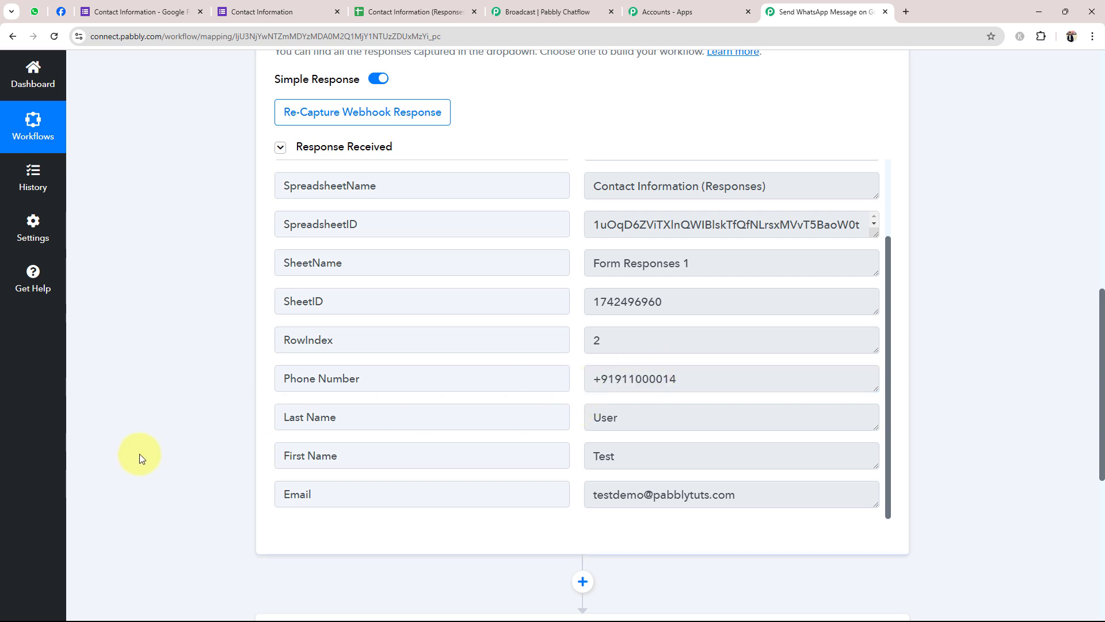
scroll(286, 367, "down", 1)
scroll(285, 368, "down", 5)
In the Chatflow request Body, delete the old destination number, leaving empty quotes
left_click(383, 314)
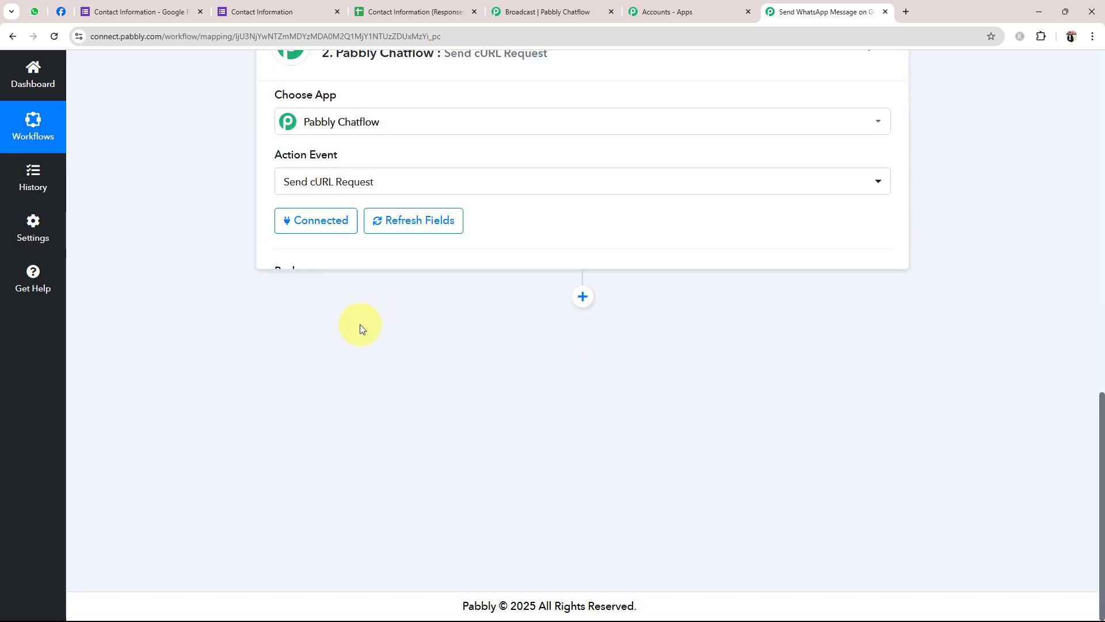
scroll(254, 326, "up", 3)
scroll(404, 442, "down", 2)
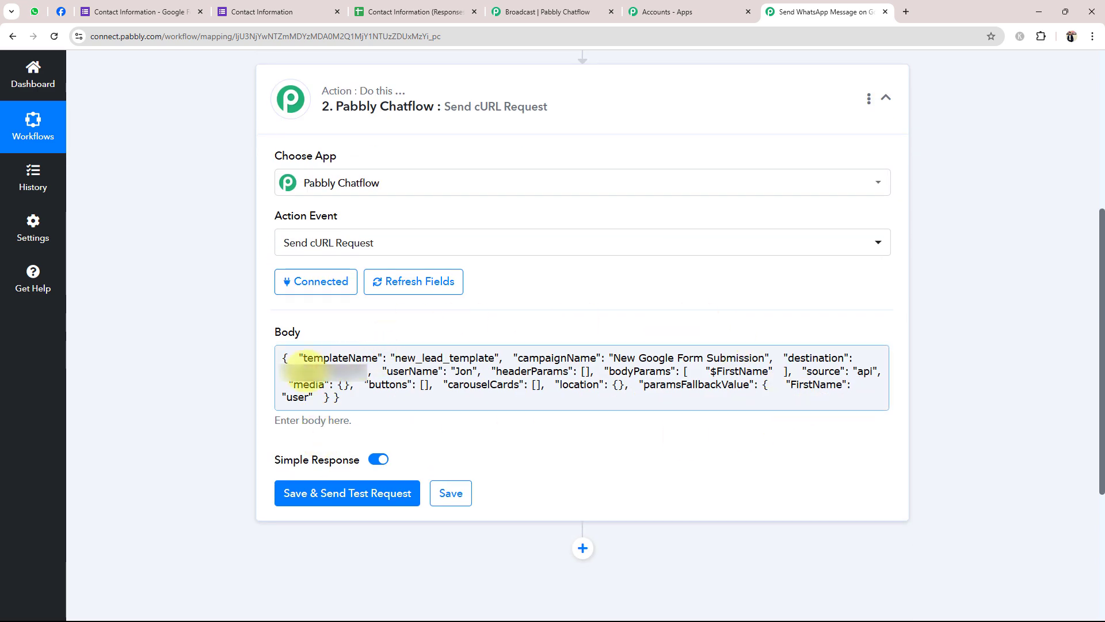
left_click(288, 362)
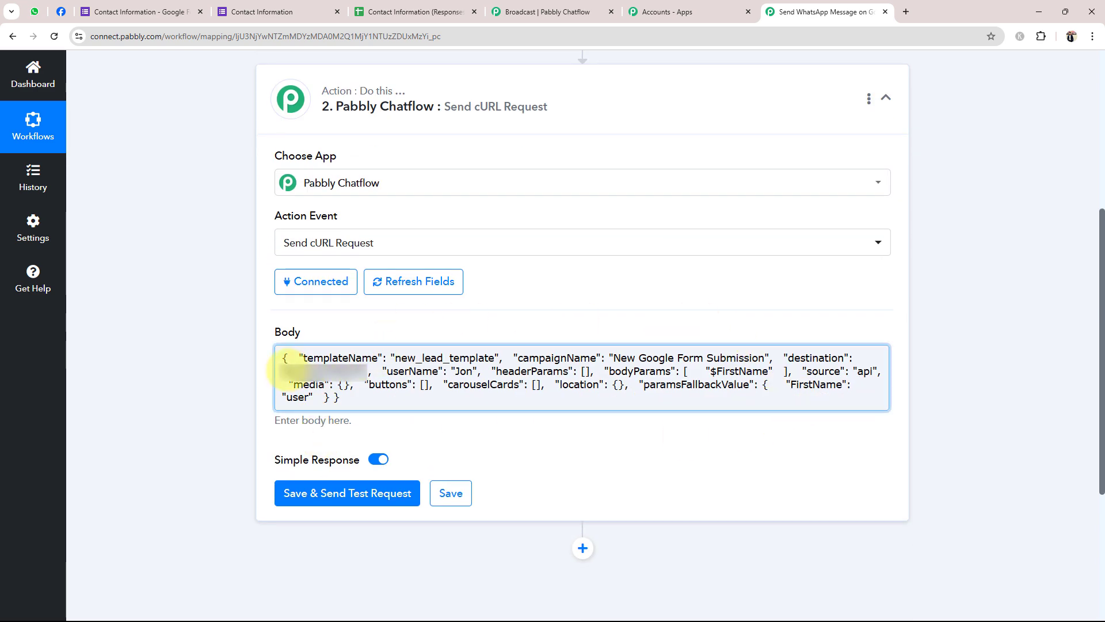
left_click(363, 361)
key("BackSpace")
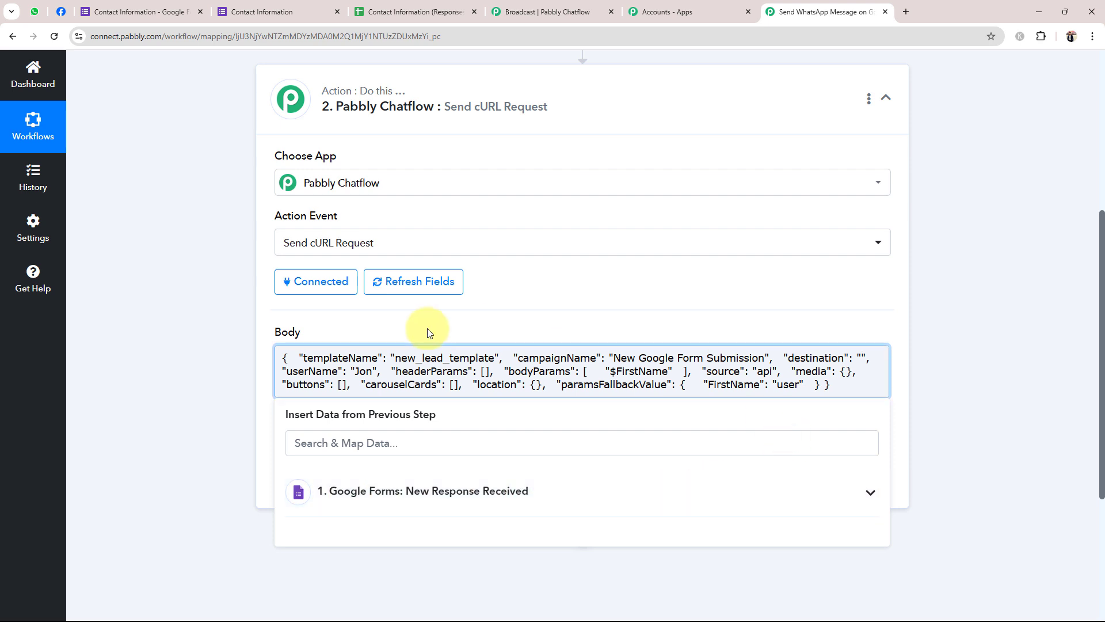
Insert the form's Phone Number field as the Body's destination value
left_click(865, 505)
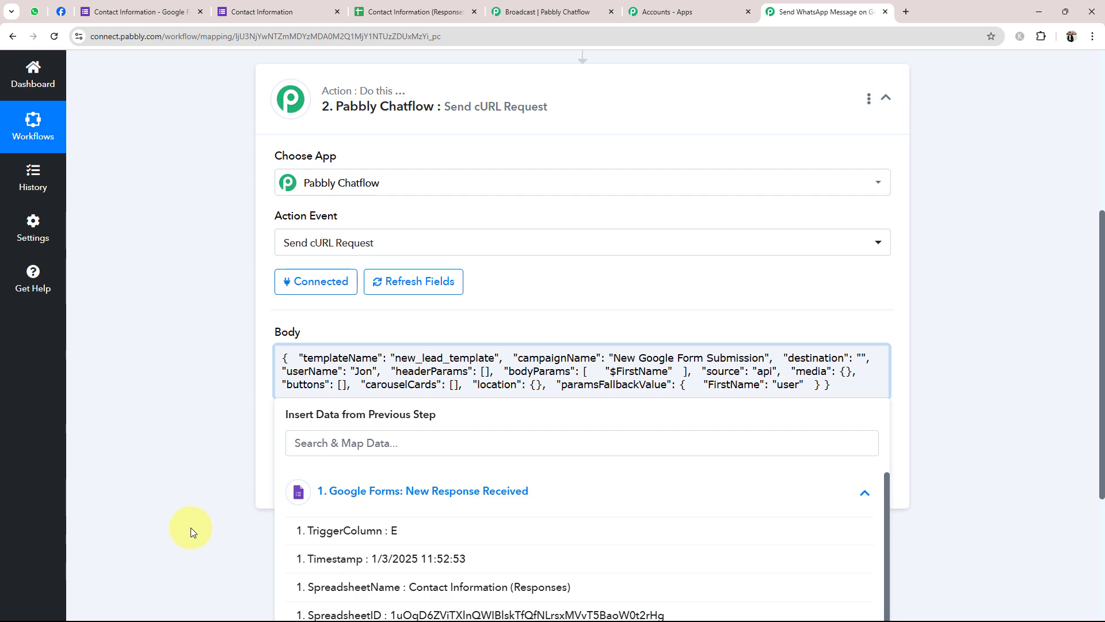
scroll(190, 527, "down", 3)
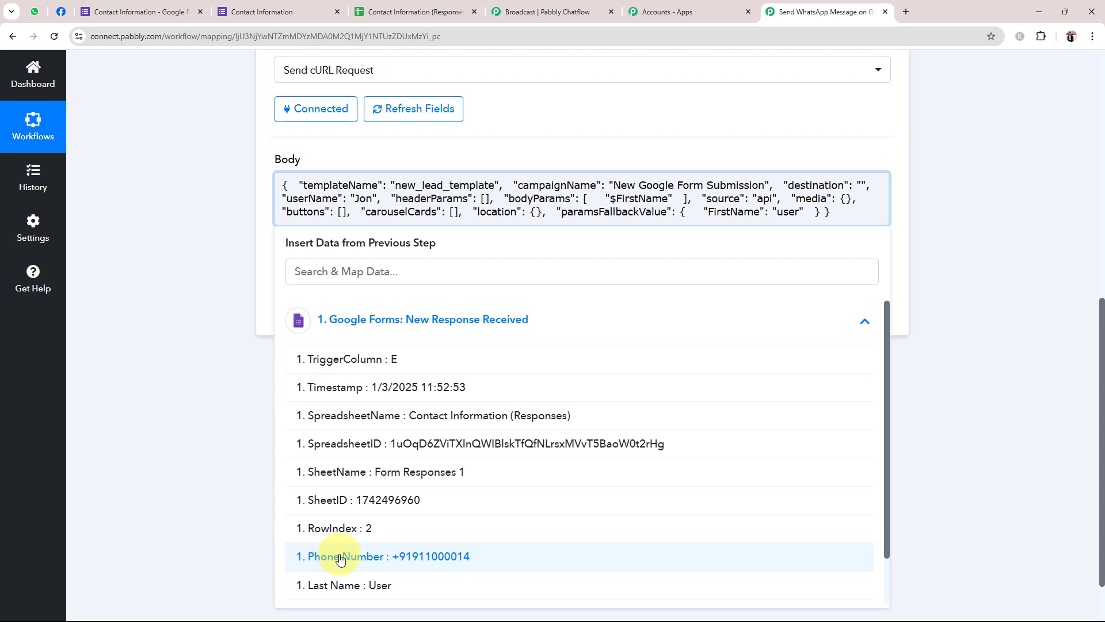
left_click(426, 565)
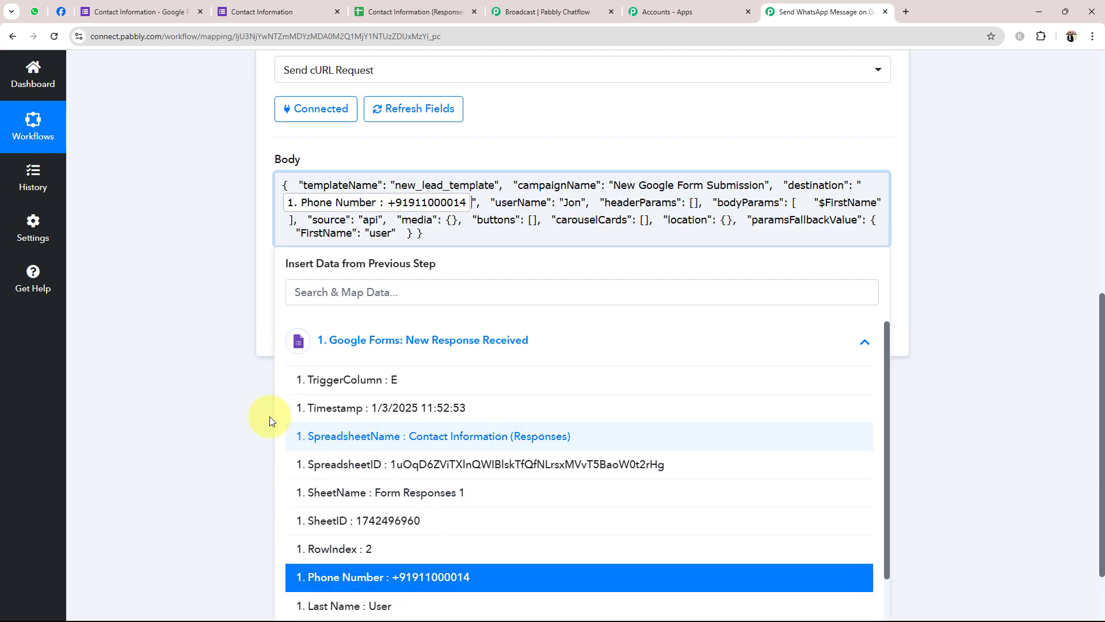
left_click(184, 381)
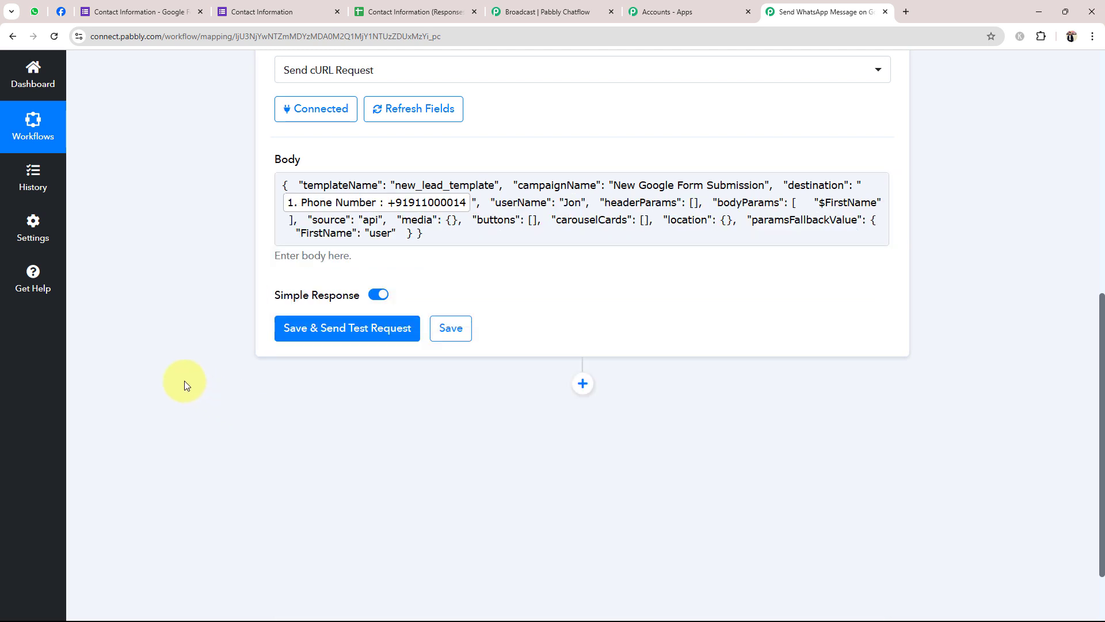
Replace the sample userName 'Jon' with the First Name and Last Name fields
left_click_drag(564, 203, 582, 206)
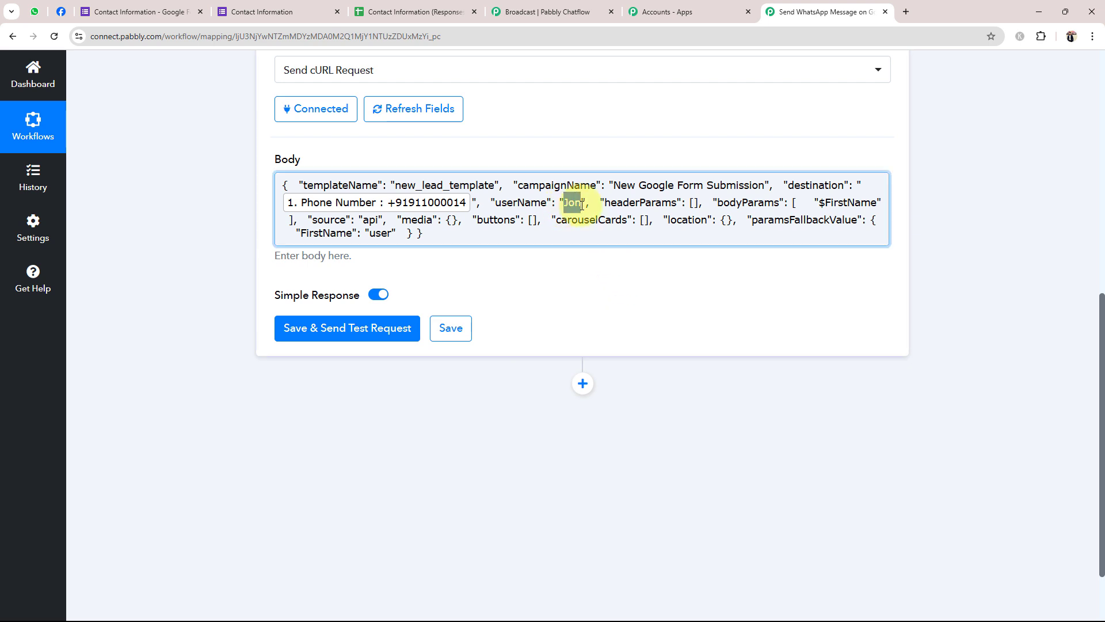
key("BackSpace")
left_click(494, 340)
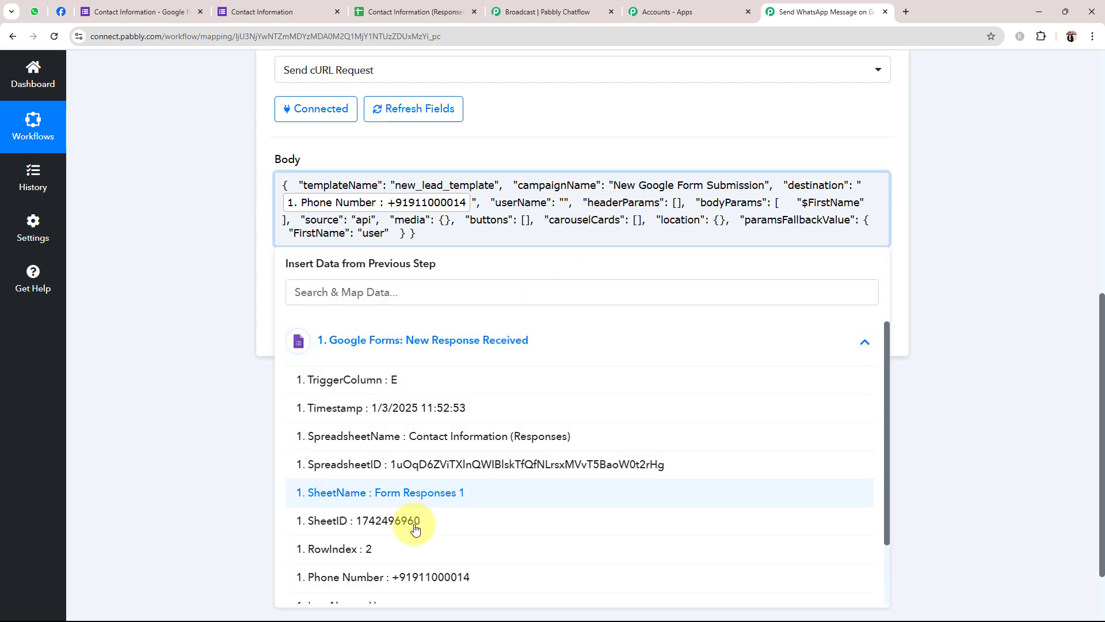
scroll(403, 533, "down", 2)
left_click(354, 567)
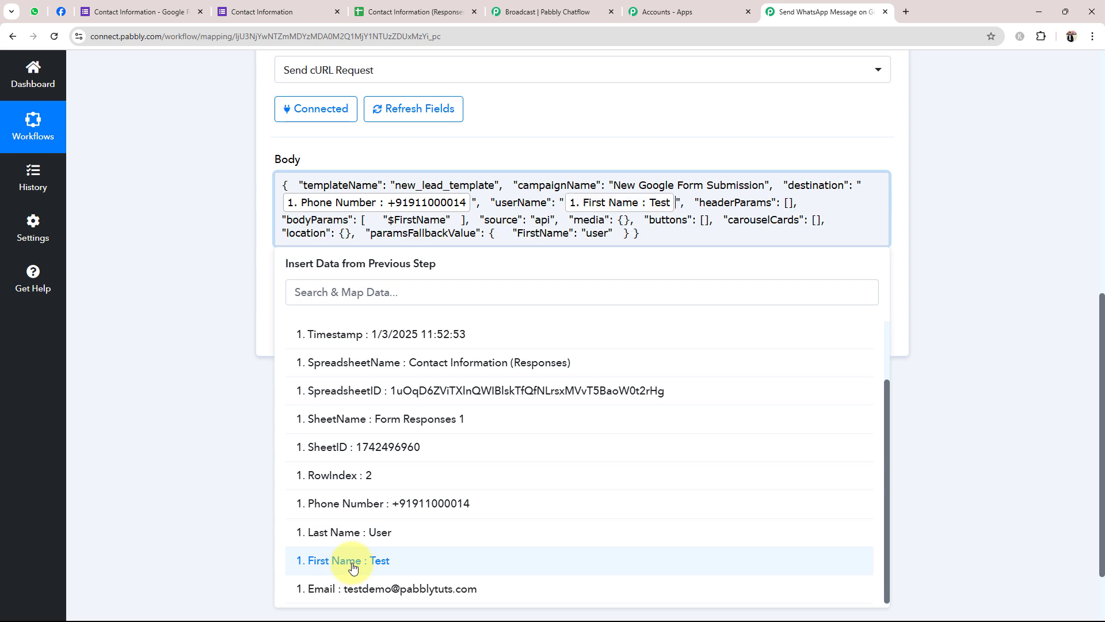
left_click(354, 531)
left_click(193, 374)
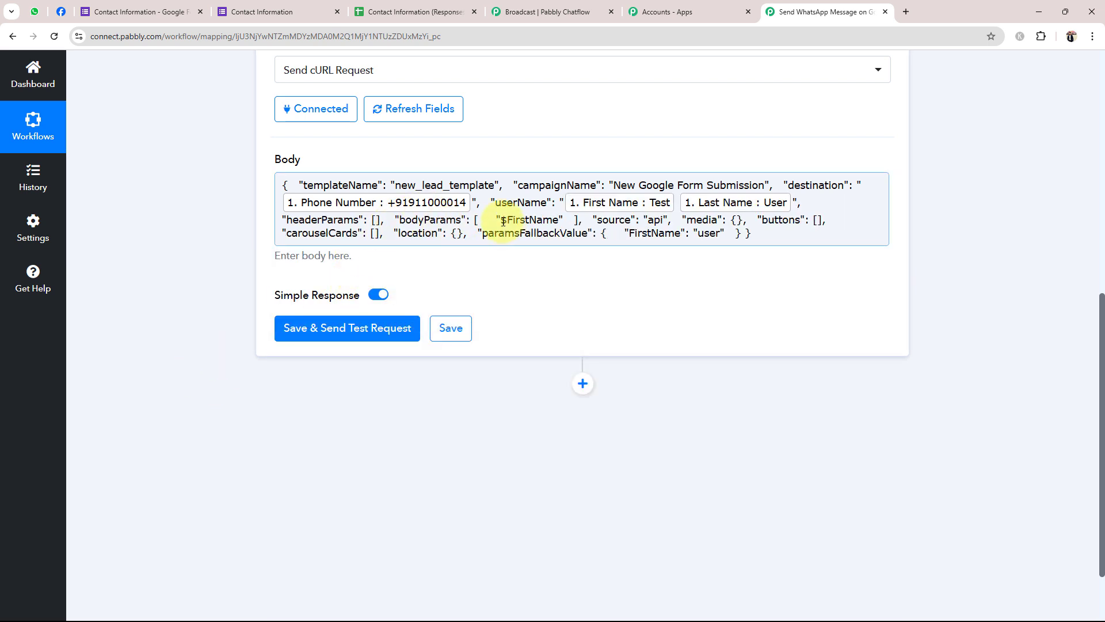
Replace the $FirstName placeholder in bodyParams with the First Name field
left_click_drag(500, 220, 560, 220)
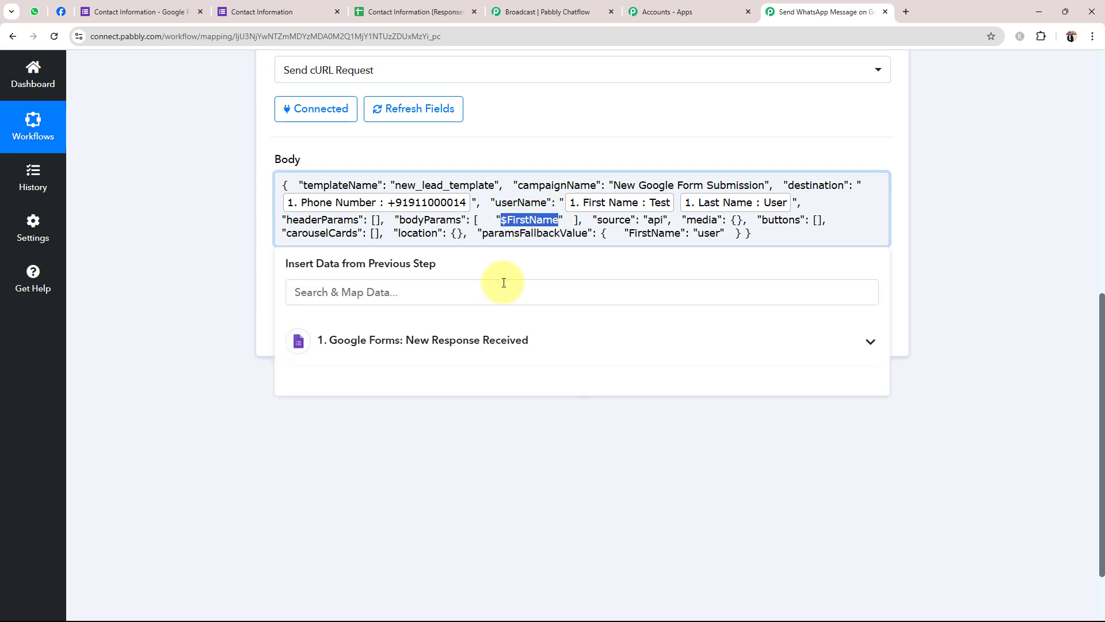
key("BackSpace")
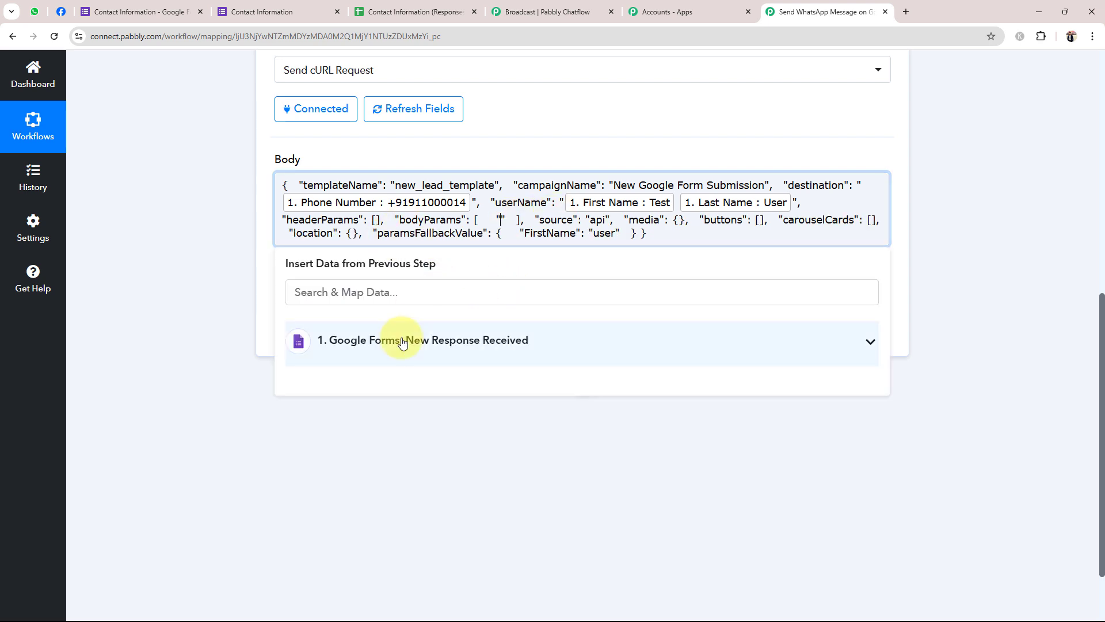
left_click(401, 340)
scroll(392, 478, "down", 1)
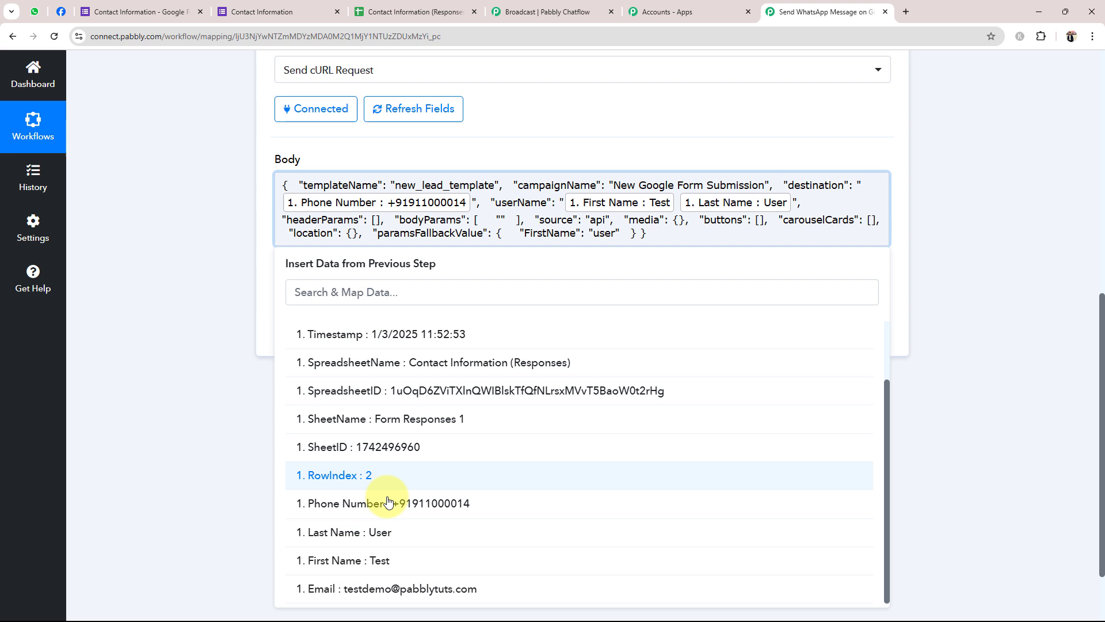
left_click(369, 567)
left_click(203, 378)
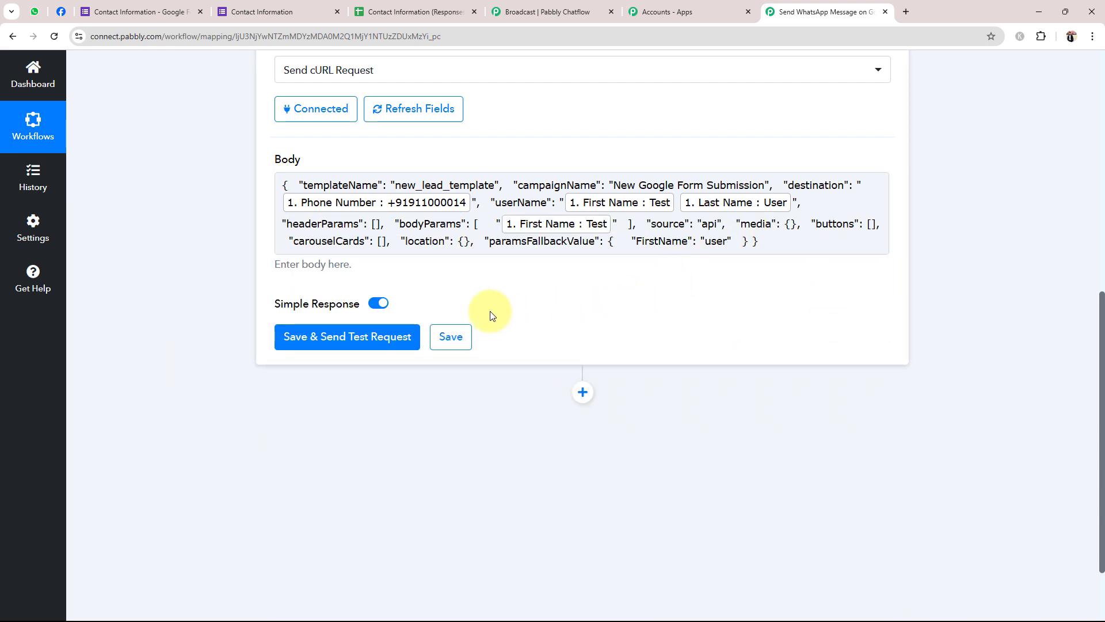
scroll(479, 312, "up", 1)
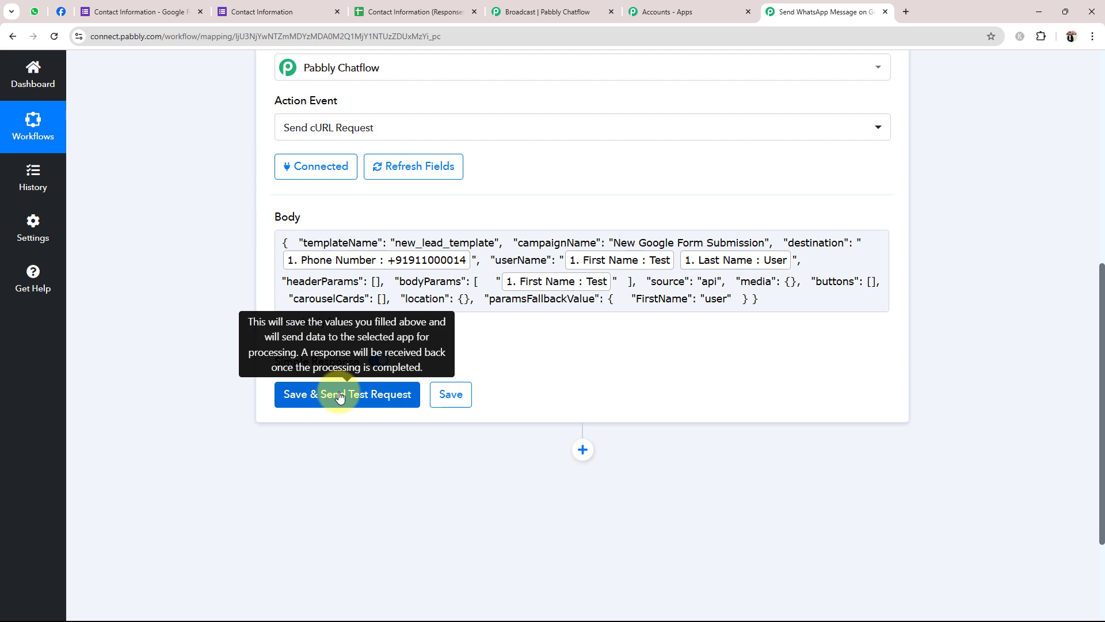
Send the test request and confirm Success true, Message Status accepted and Data Code 200
left_click(307, 278)
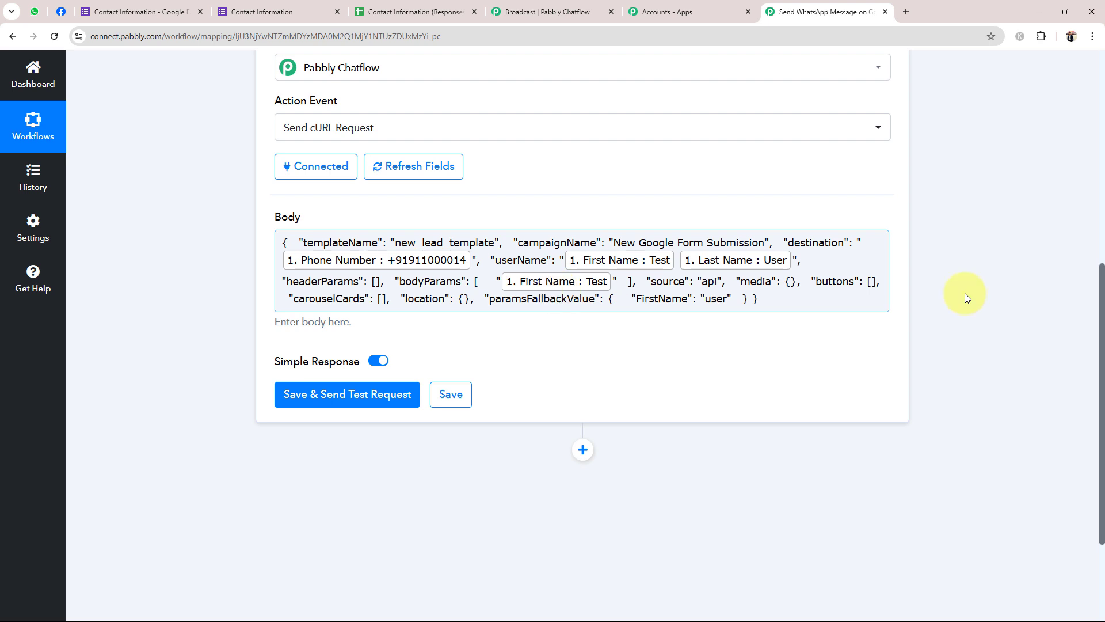
left_click(334, 394)
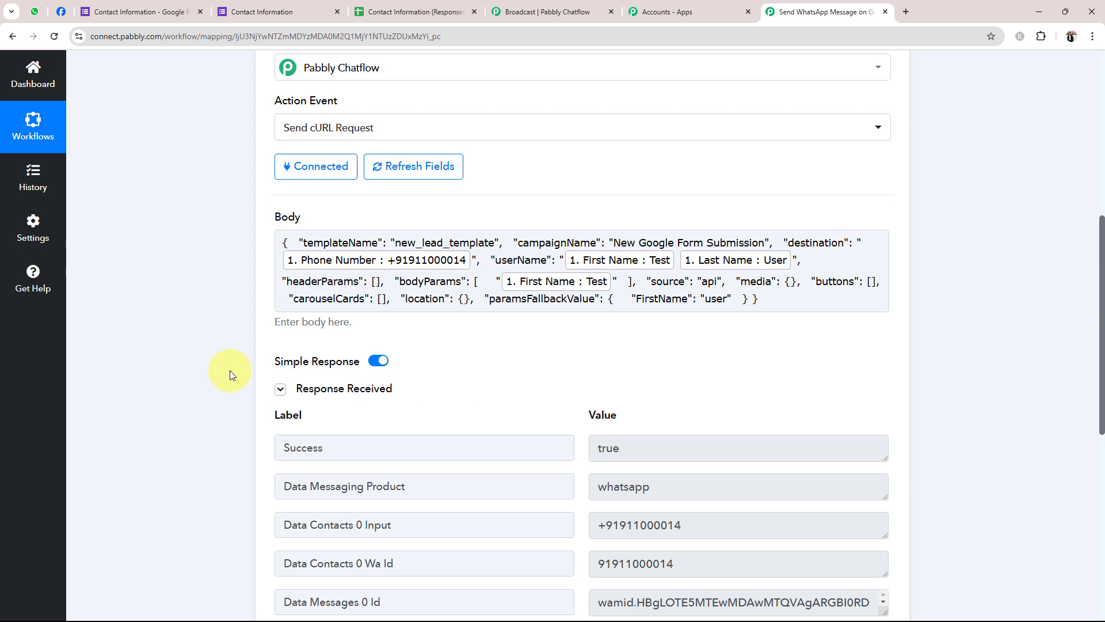
scroll(229, 371, "down", 4)
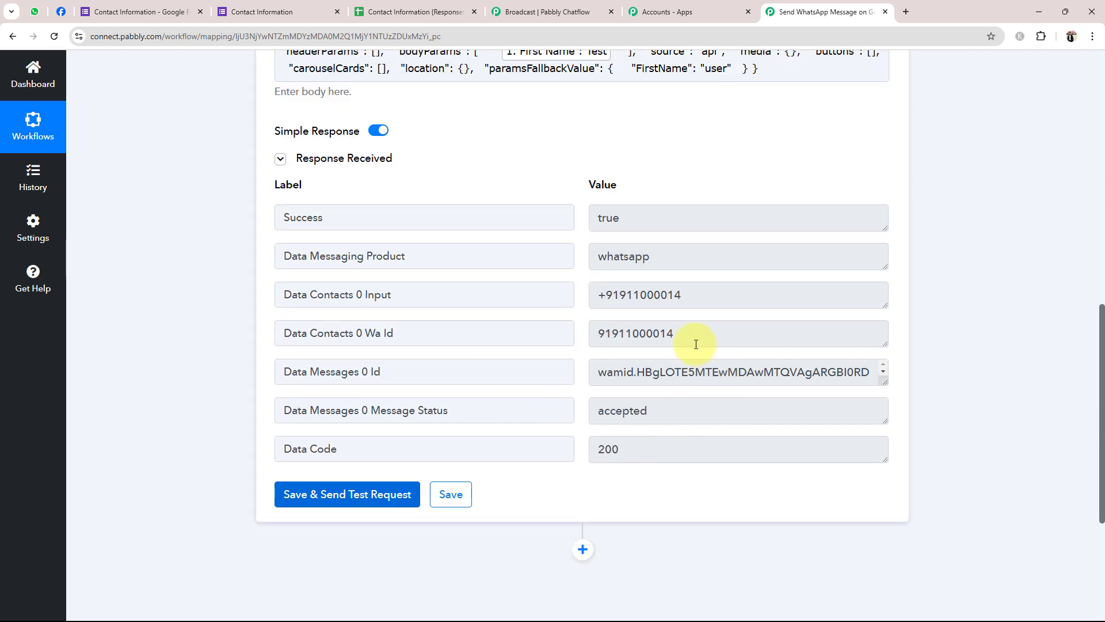
left_click_drag(720, 328, 566, 346)
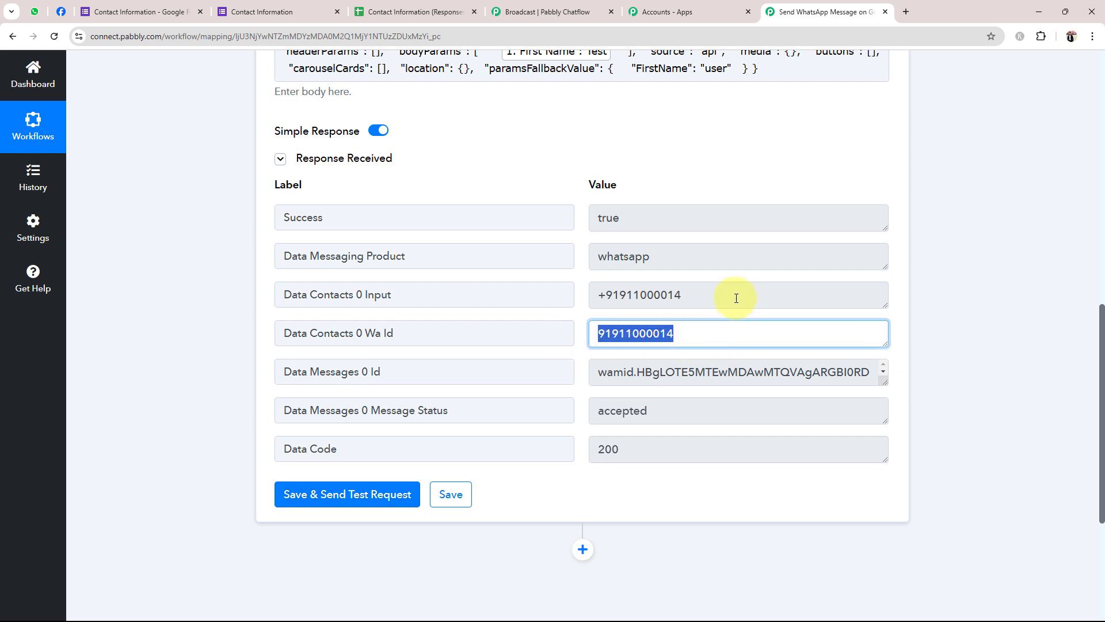
left_click_drag(736, 297, 585, 321)
left_click(236, 327)
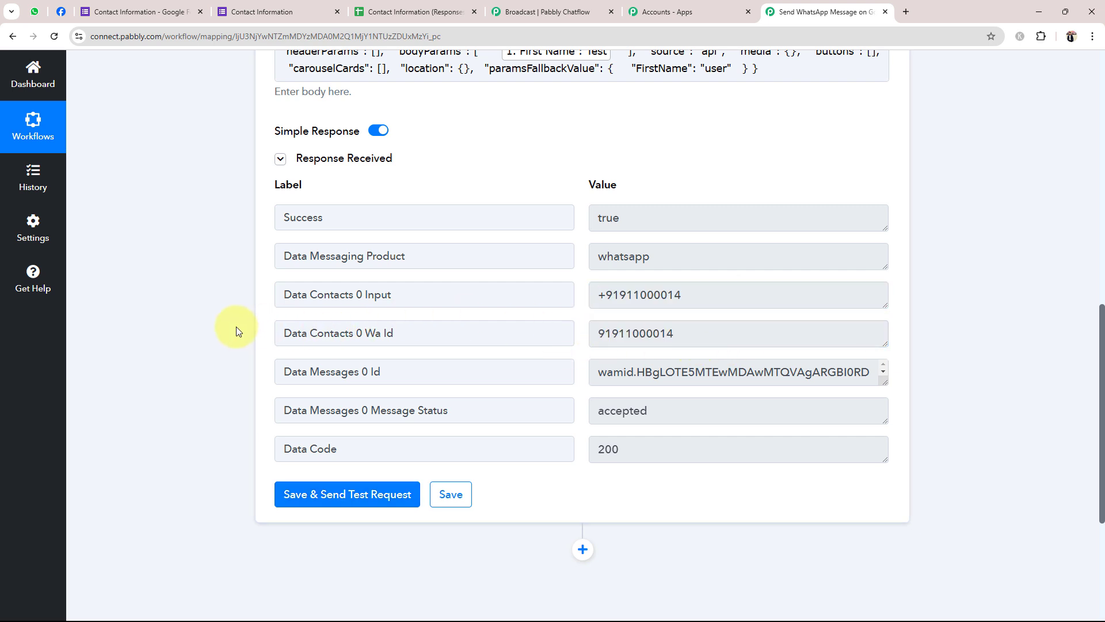
key("ctrl+1")
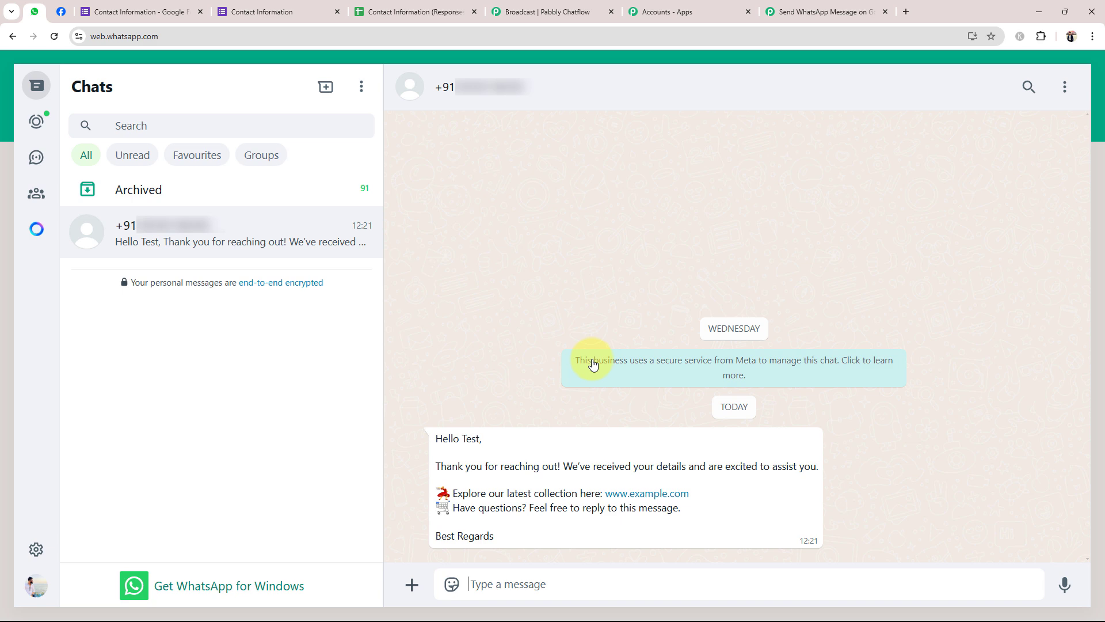
After seeing 'Hello Test' arrive in WhatsApp, return to the top of the Pabbly Connect workflow
left_click(829, 11)
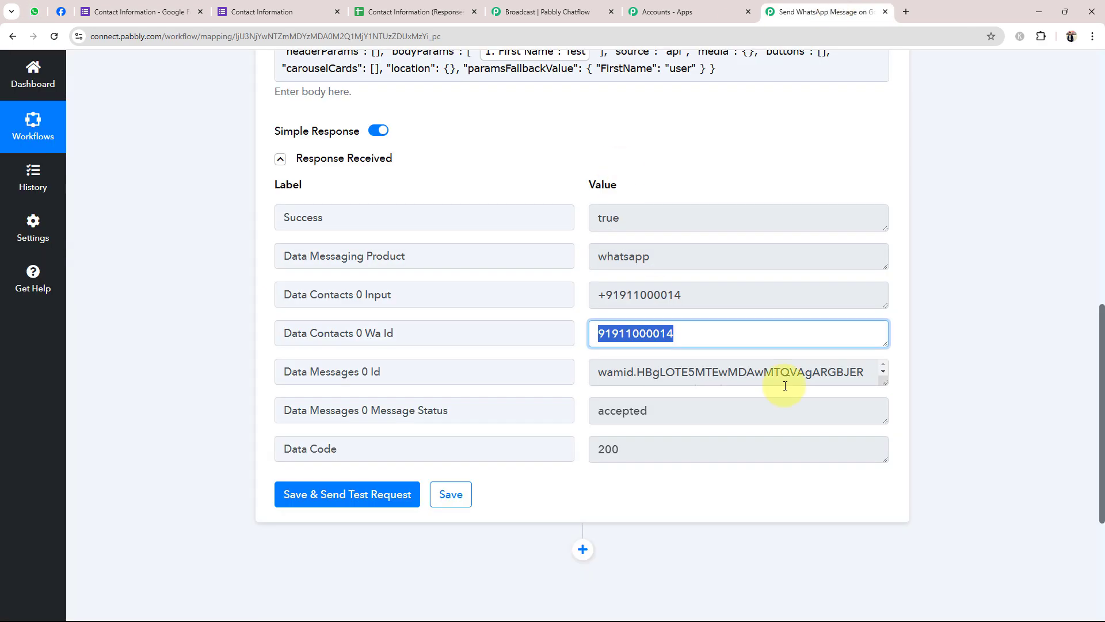
scroll(1102, 458, "up", 10)
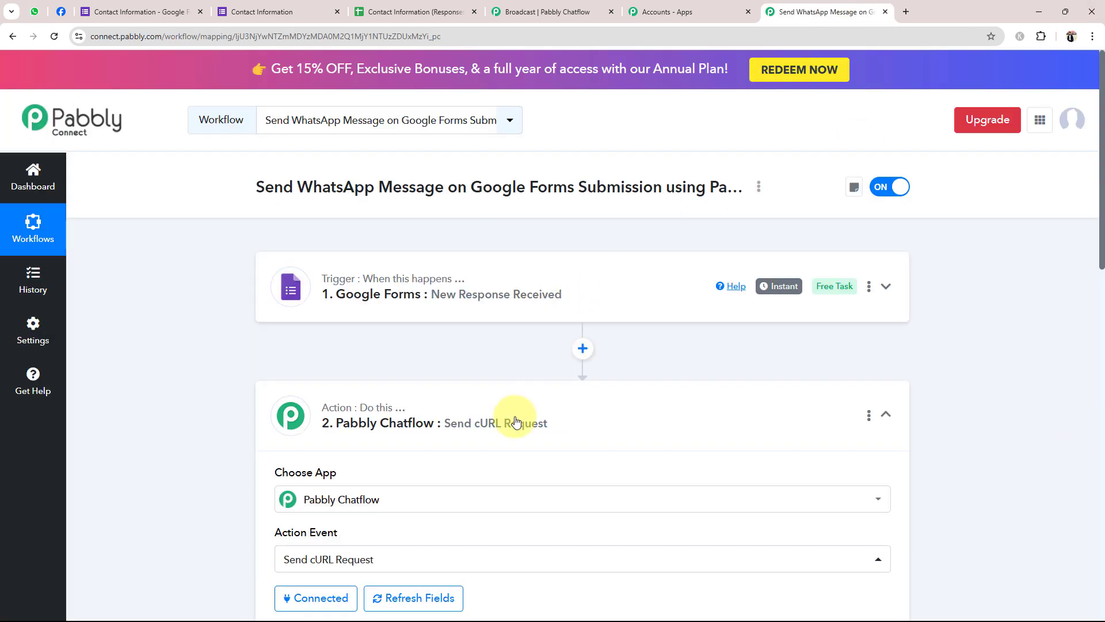